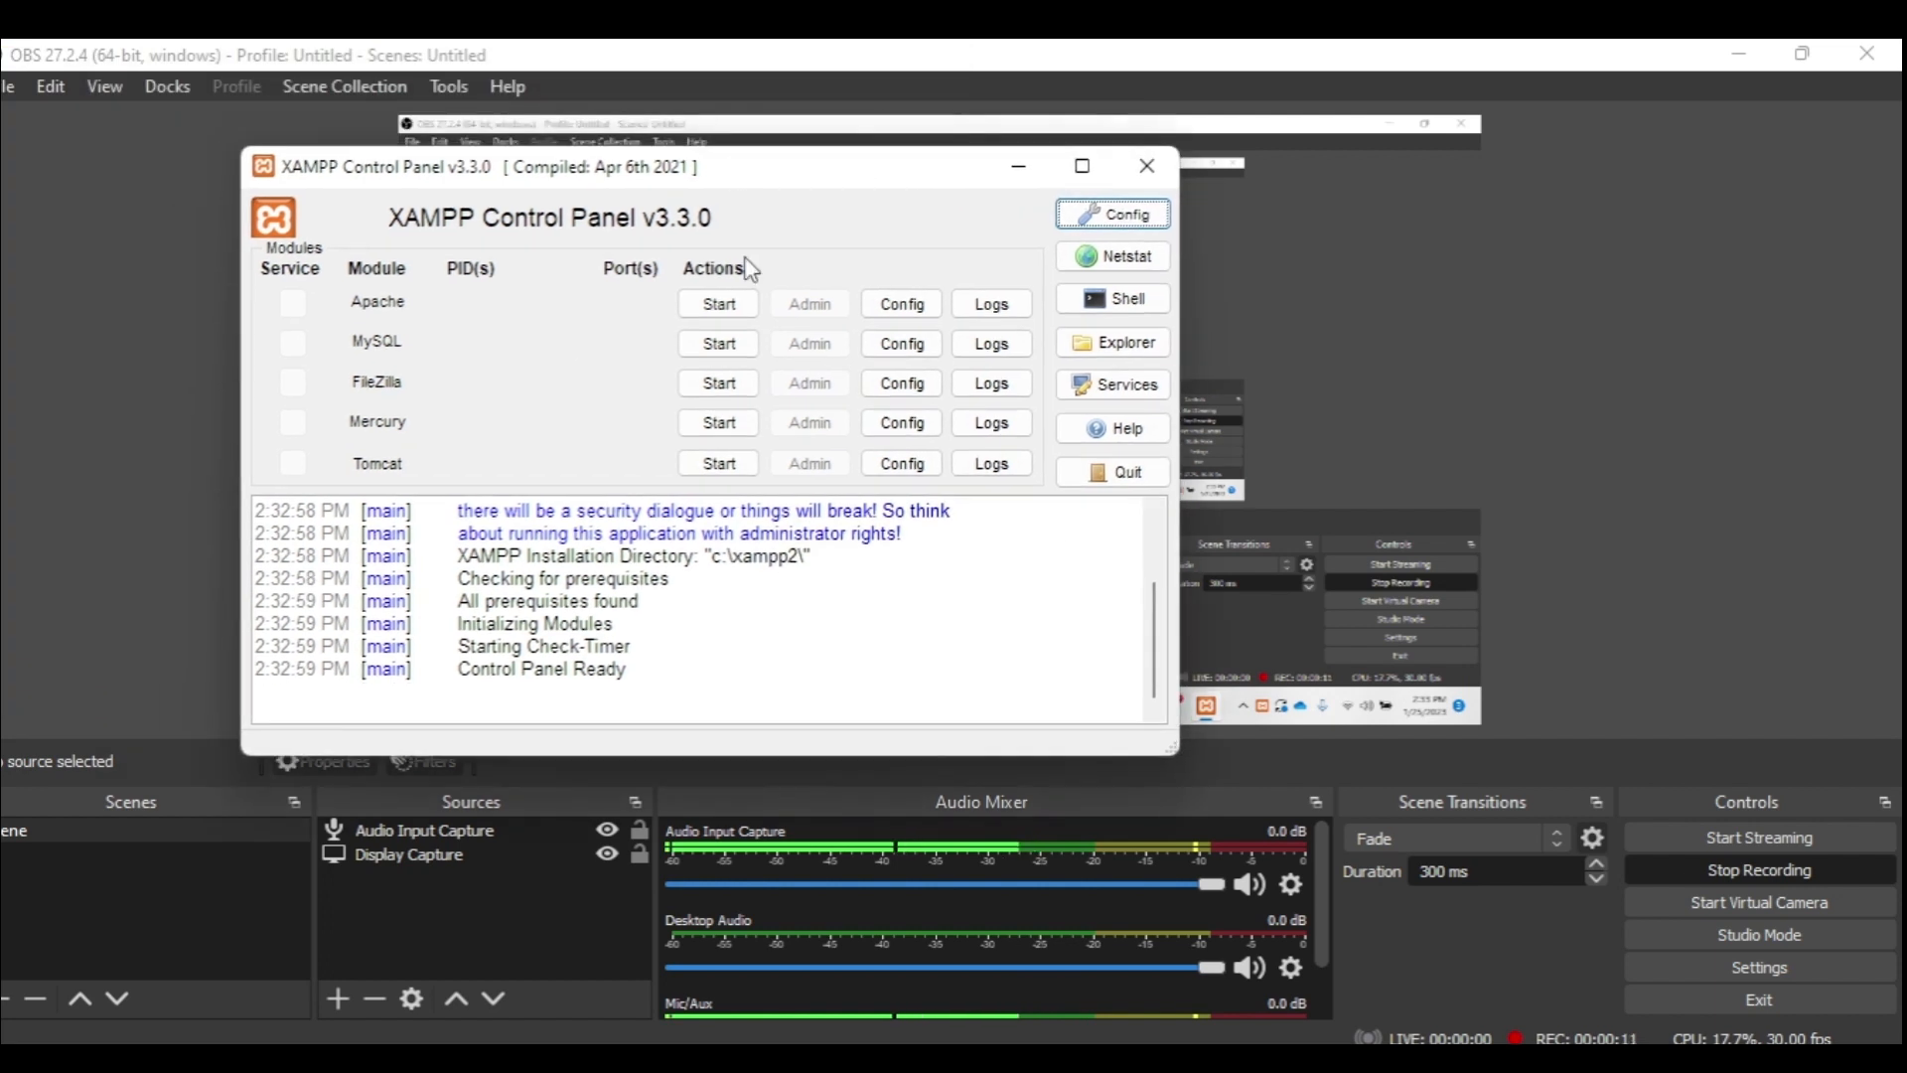
Step: Start Apache and MySQL in XAMPP, then launch phpMyAdmin from MySQL's Admin button
{"action": "left_click", "coordinate": [719, 304]}
{"action": "left_click", "coordinate": [719, 344]}
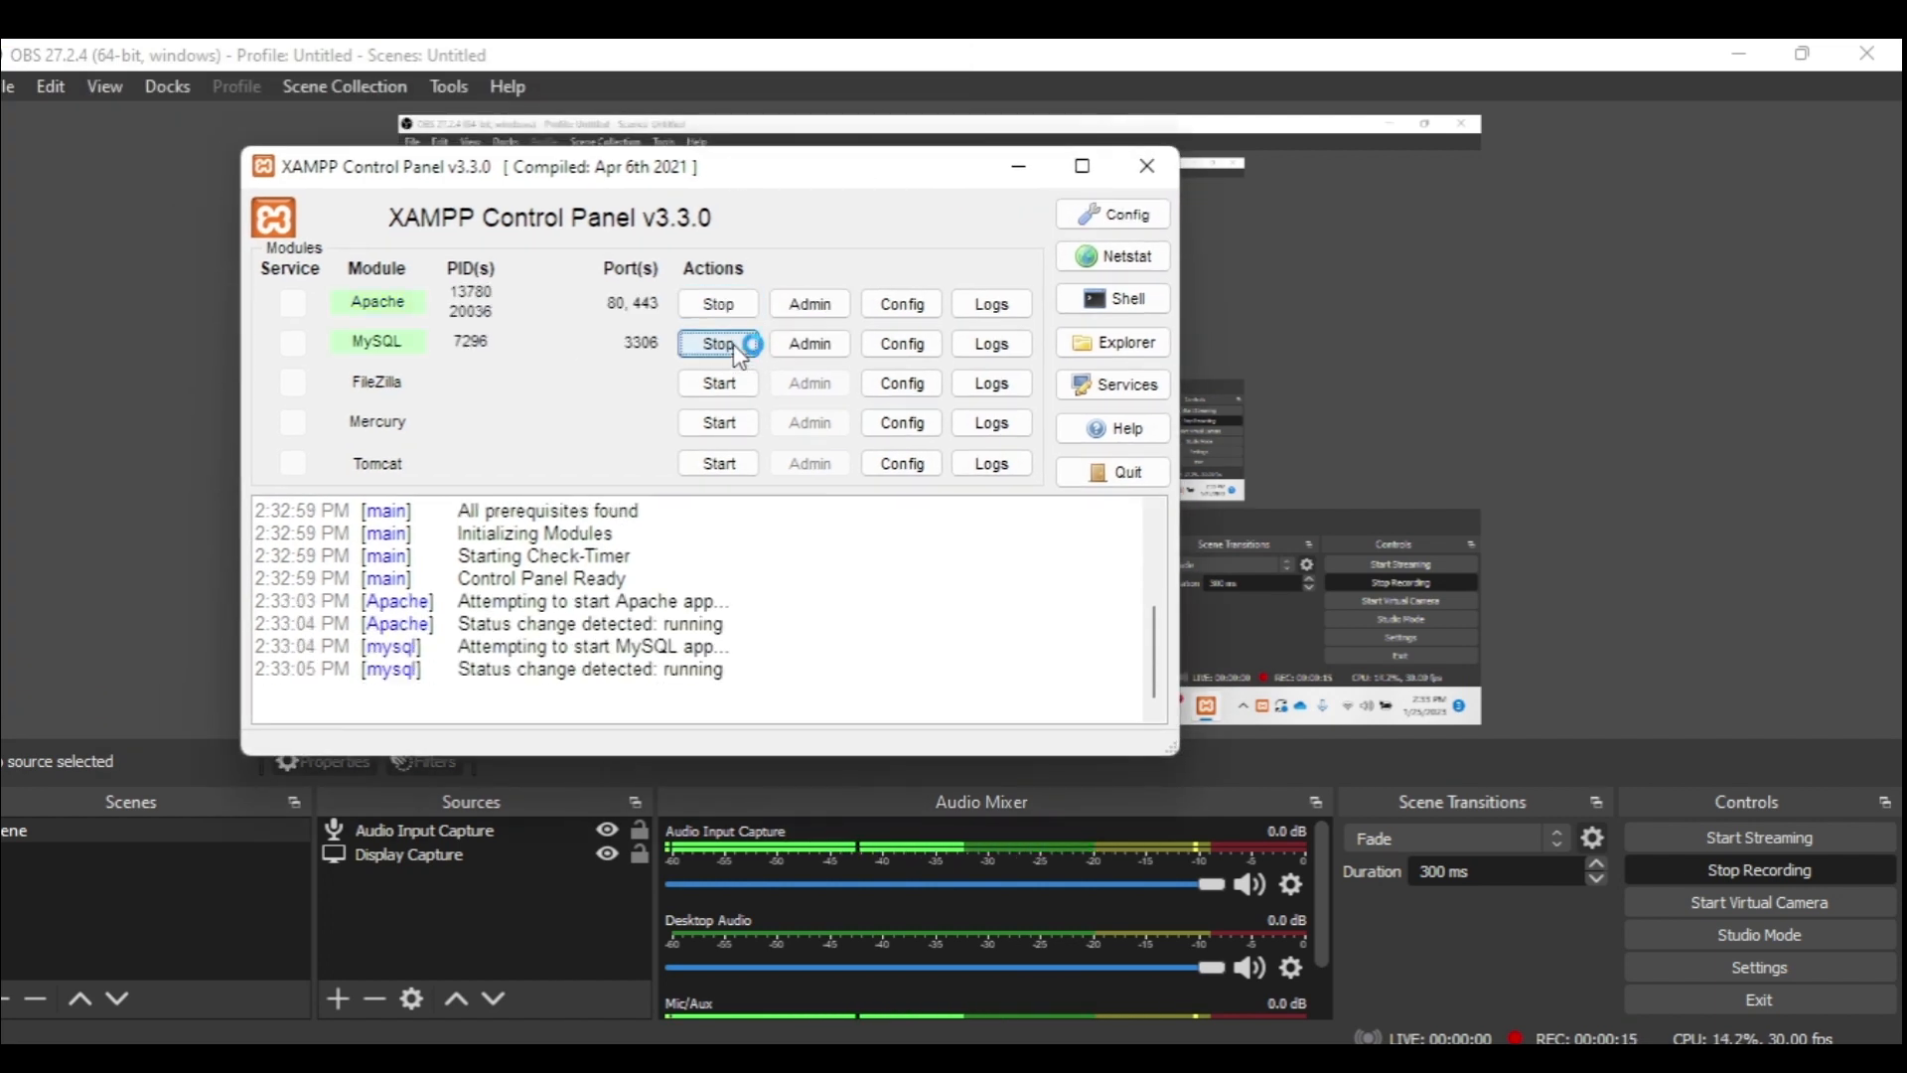
{"action": "left_click", "coordinate": [819, 350]}
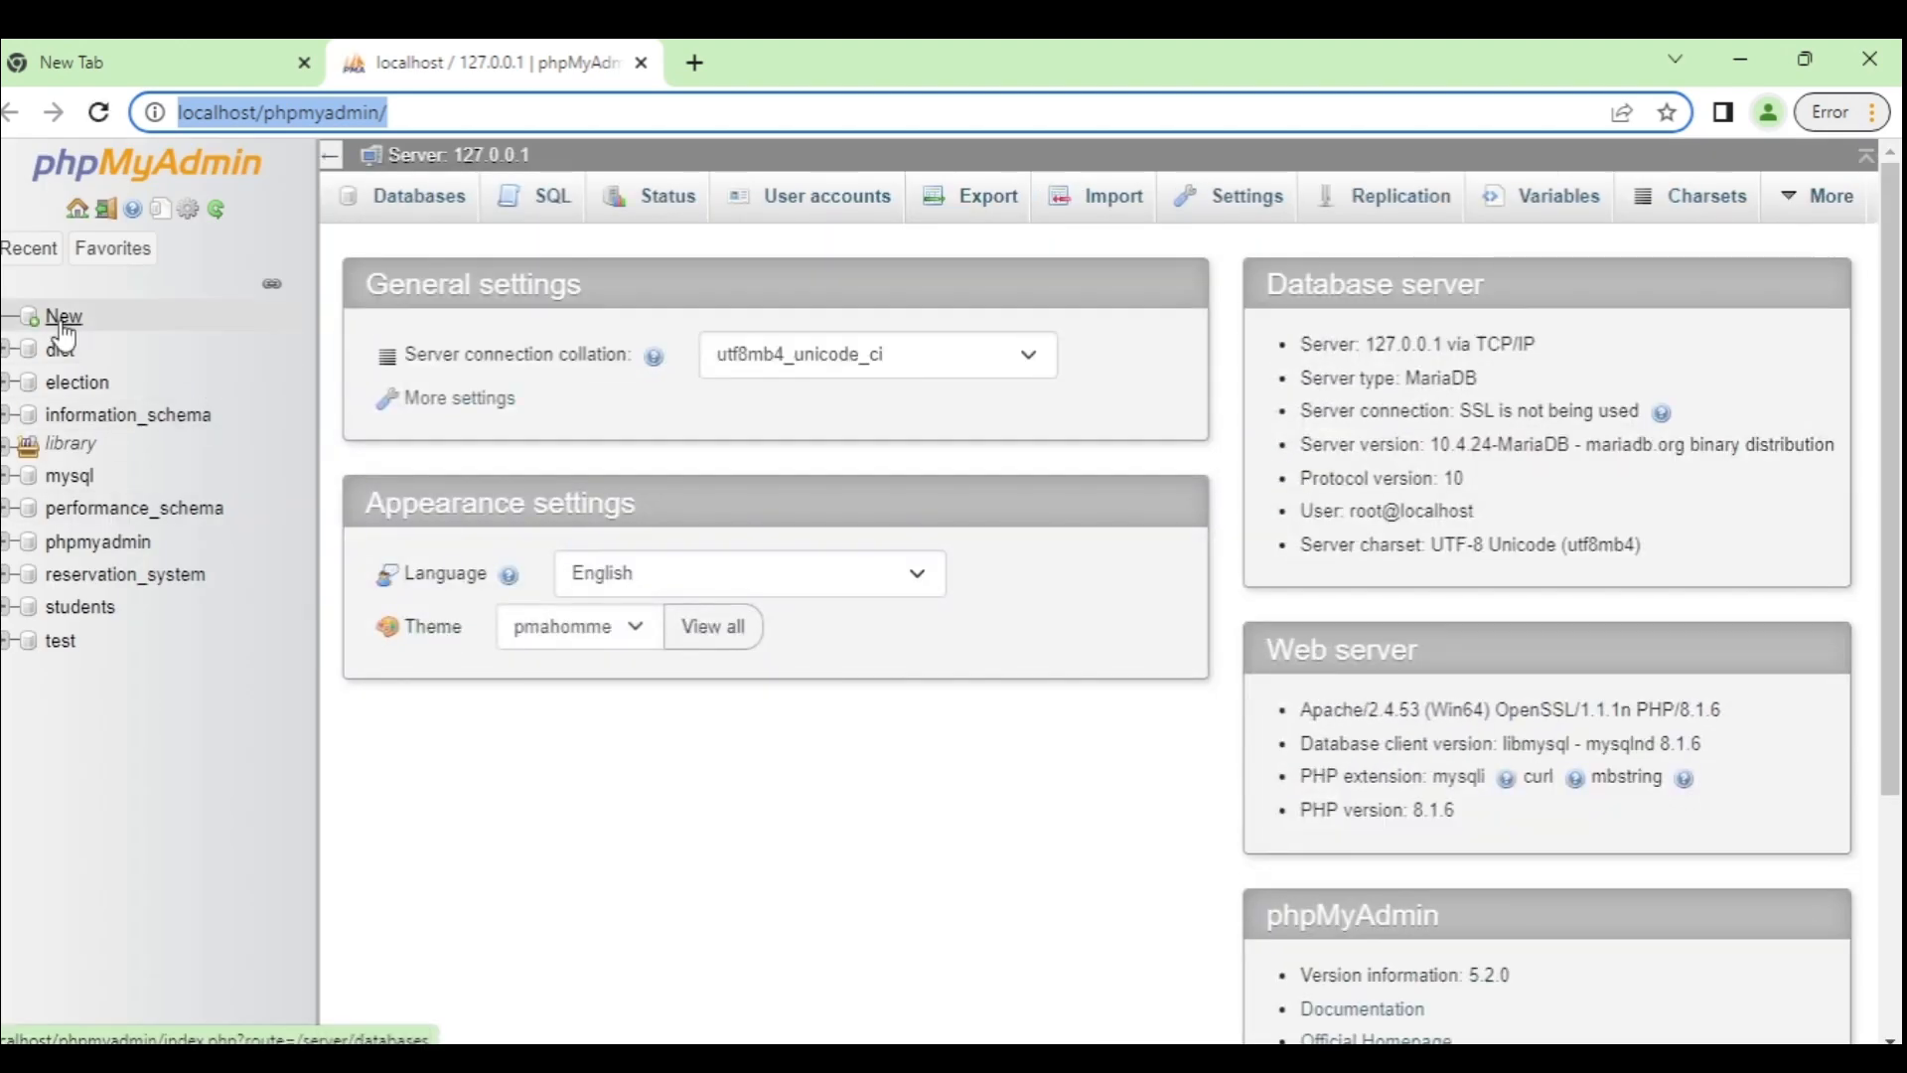
Step: Create a new database named 'mydatabase' from the New page
{"action": "left_click", "coordinate": [62, 318]}
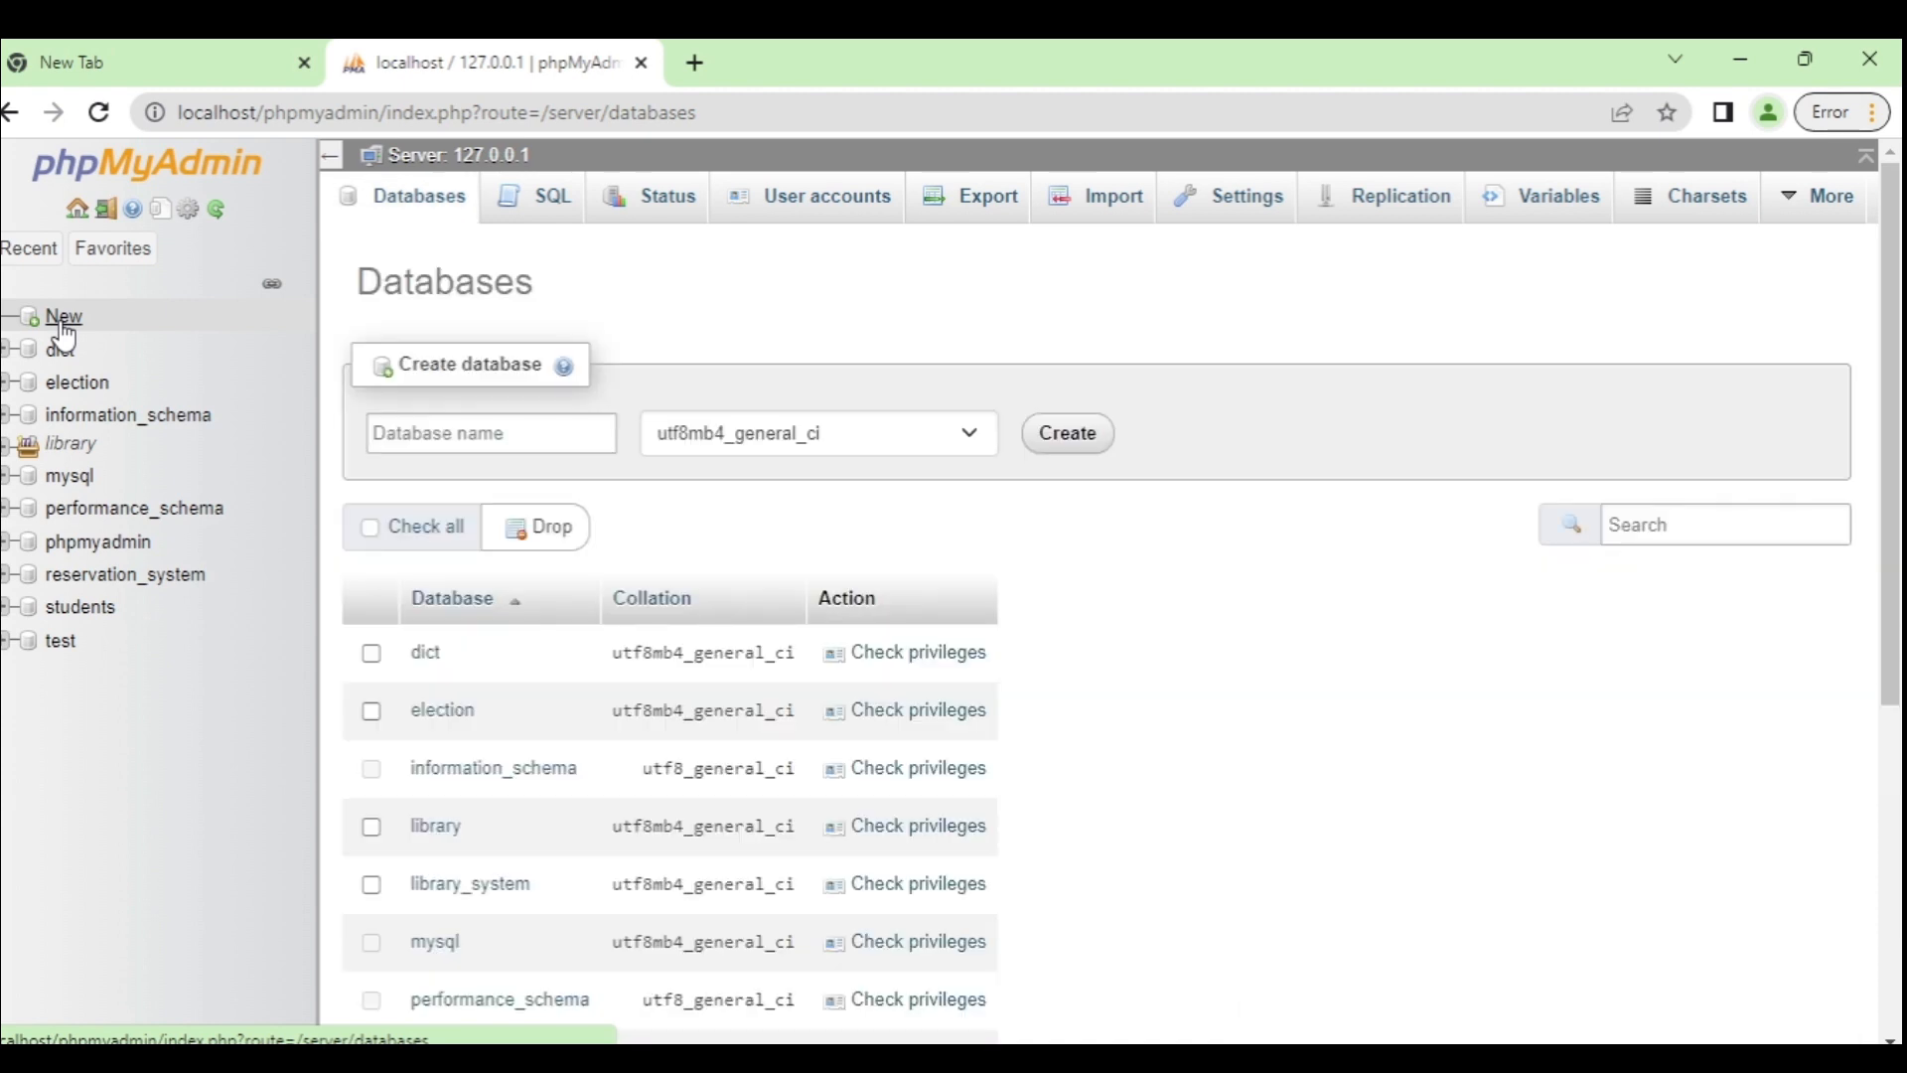
{"action": "left_click", "coordinate": [484, 433]}
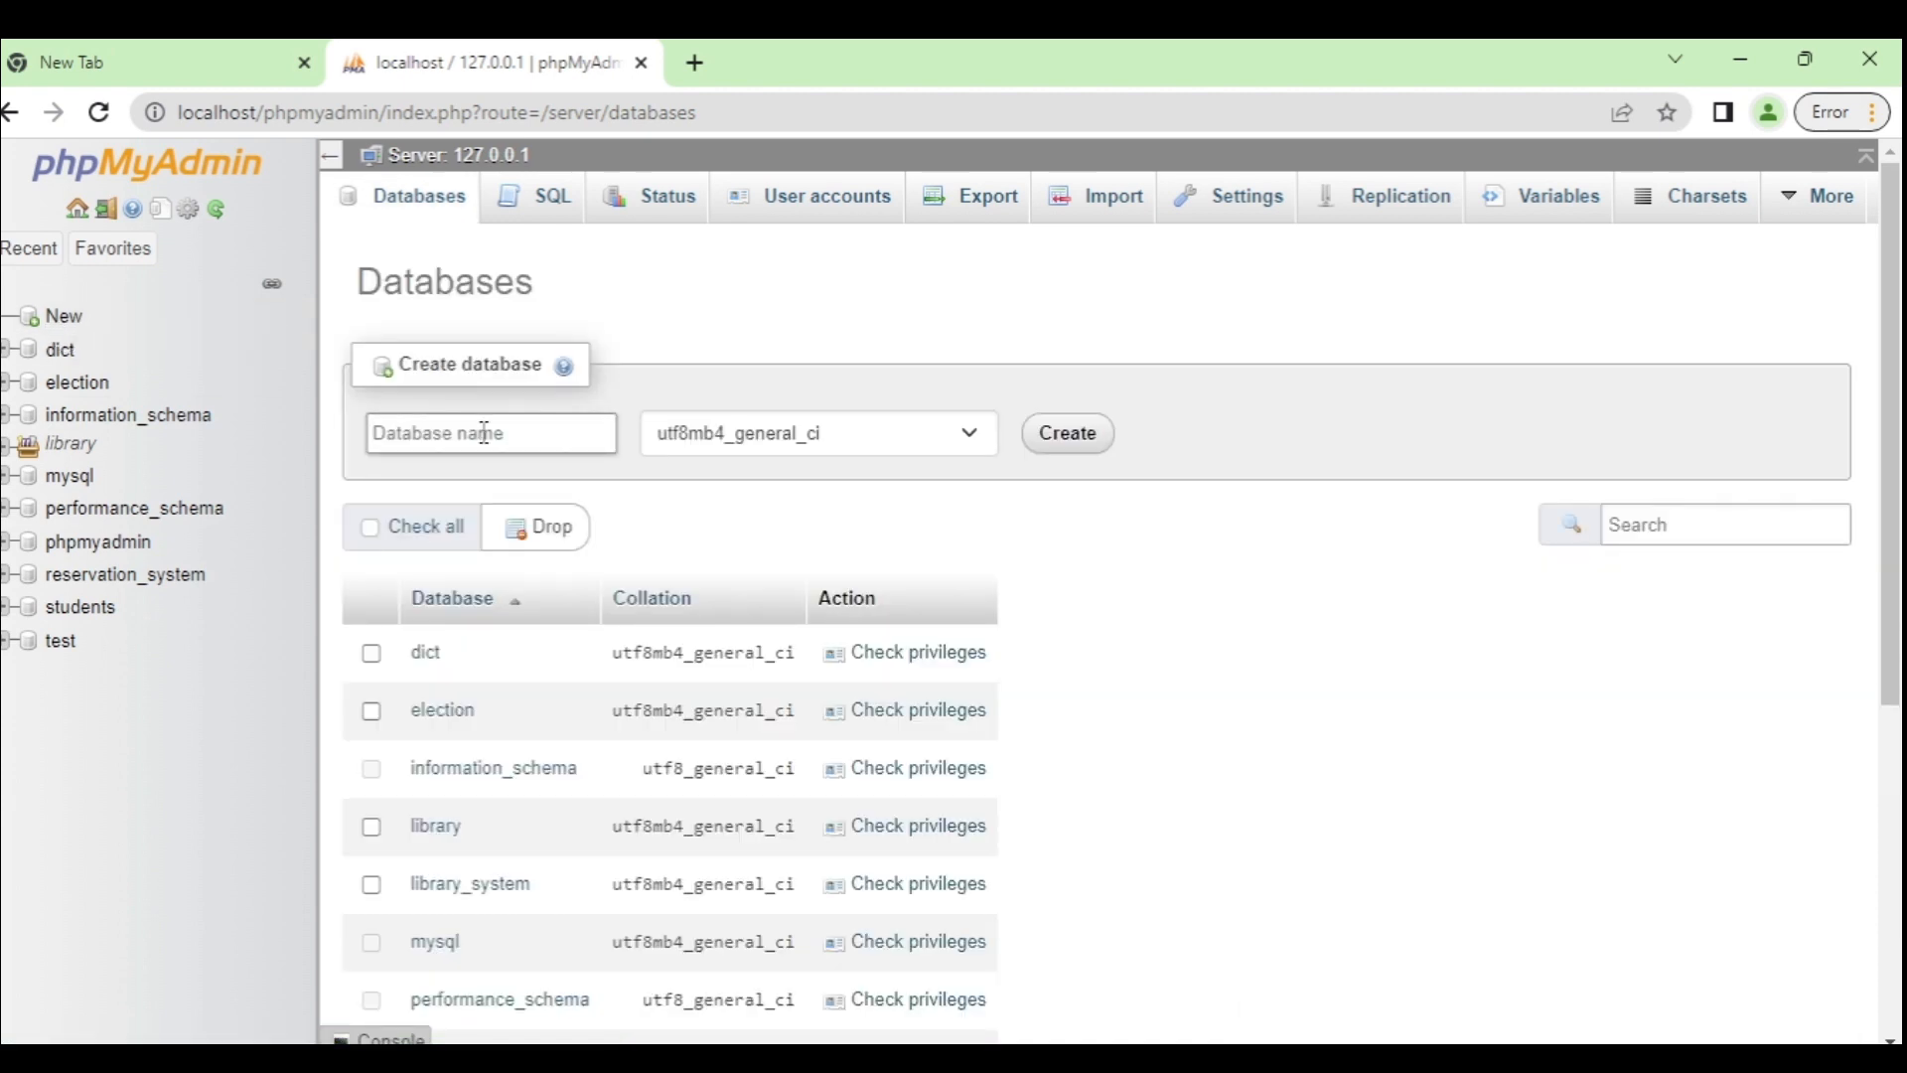
{"action": "type", "text": "mydatabase"}
{"action": "left_click", "coordinate": [1079, 441]}
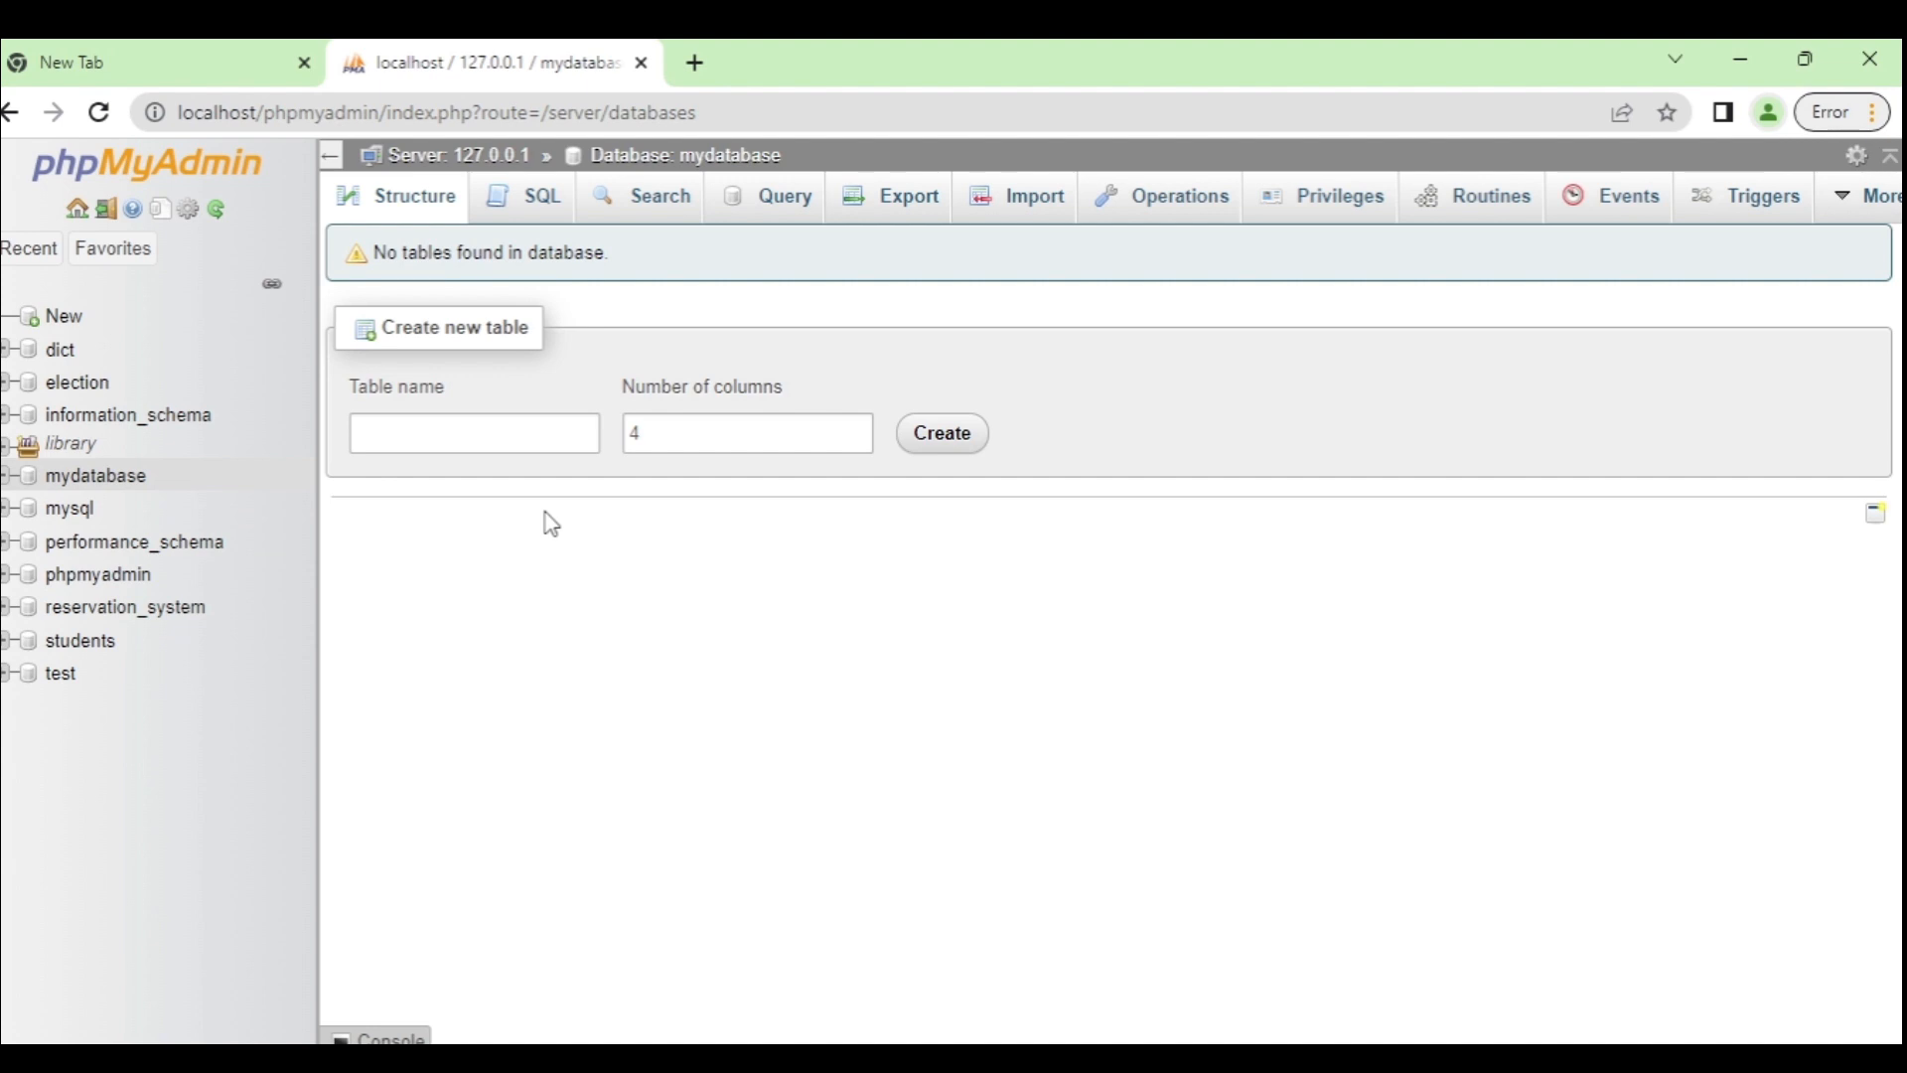
{"action": "left_click", "coordinate": [467, 443]}
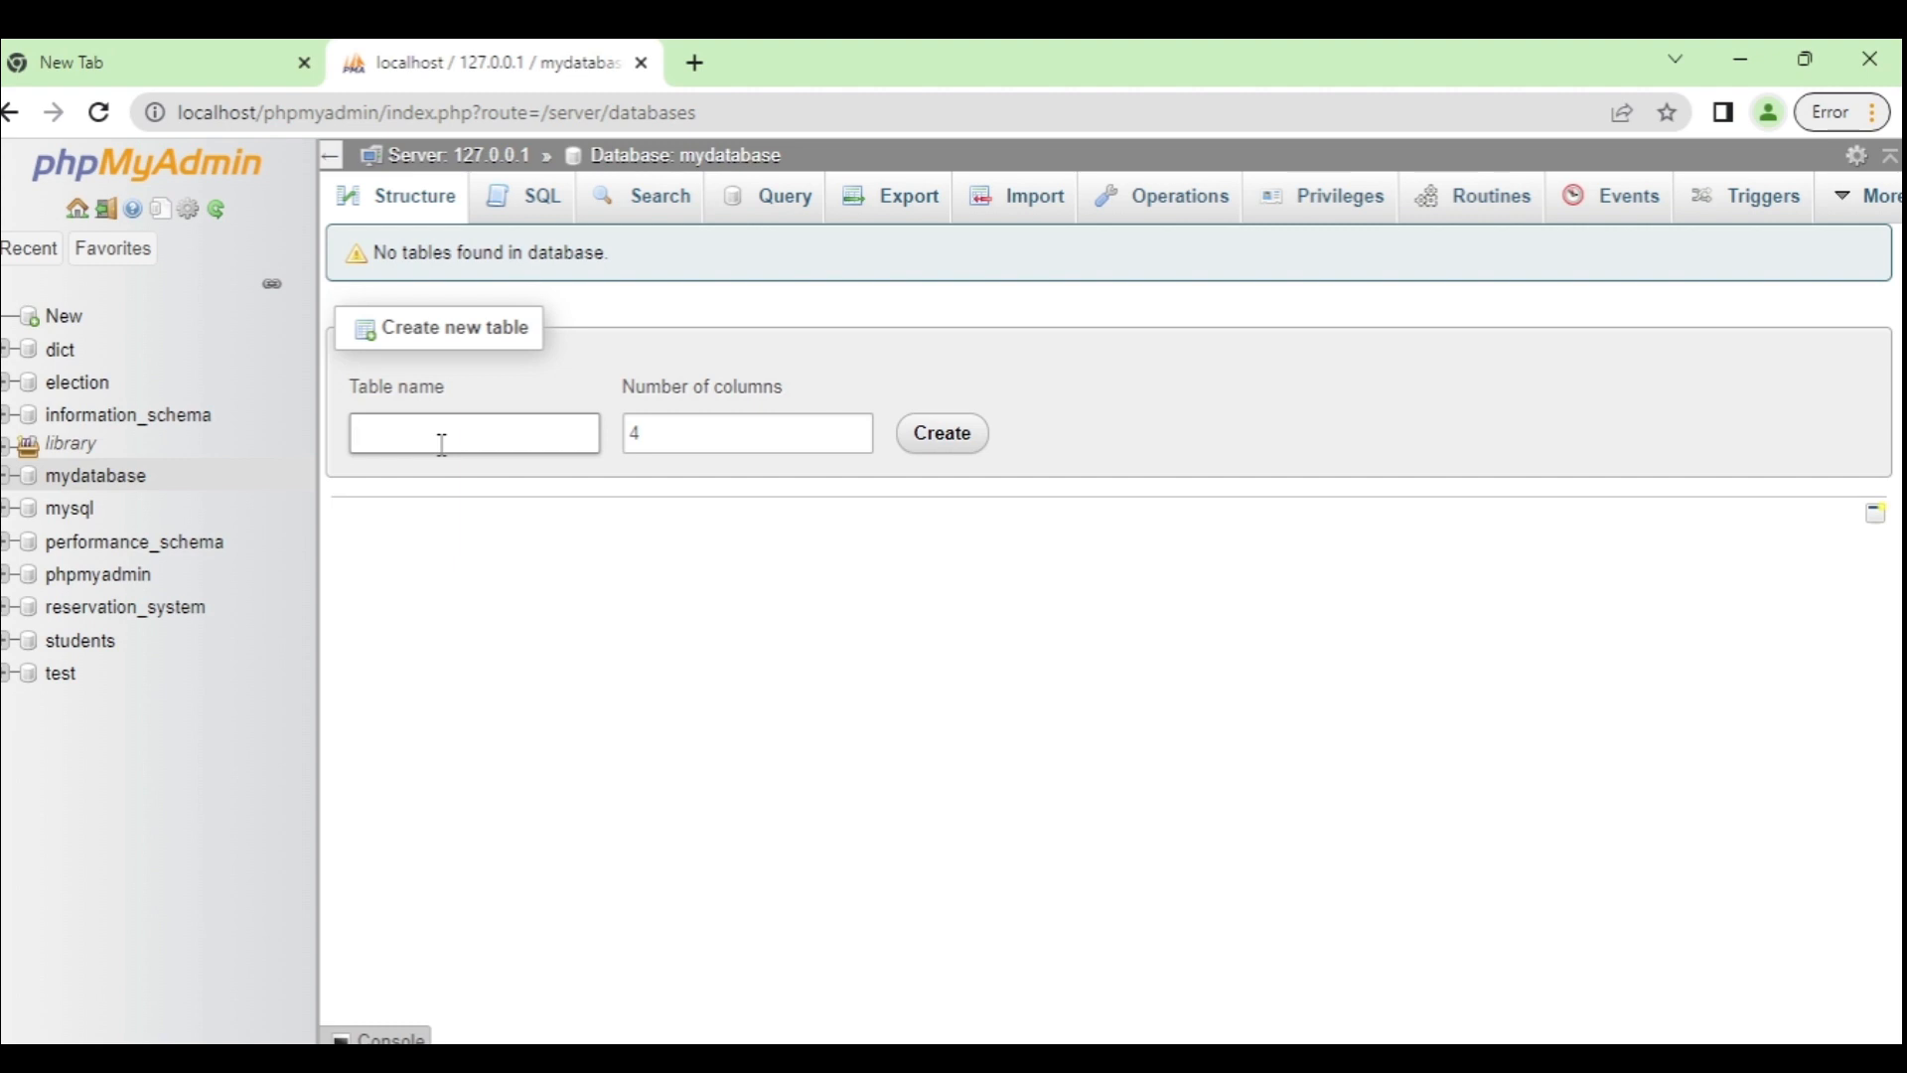
Step: Start a table named students_info with 6 columns
{"action": "type", "text": "ents_info"}
{"action": "left_click", "coordinate": [681, 434]}
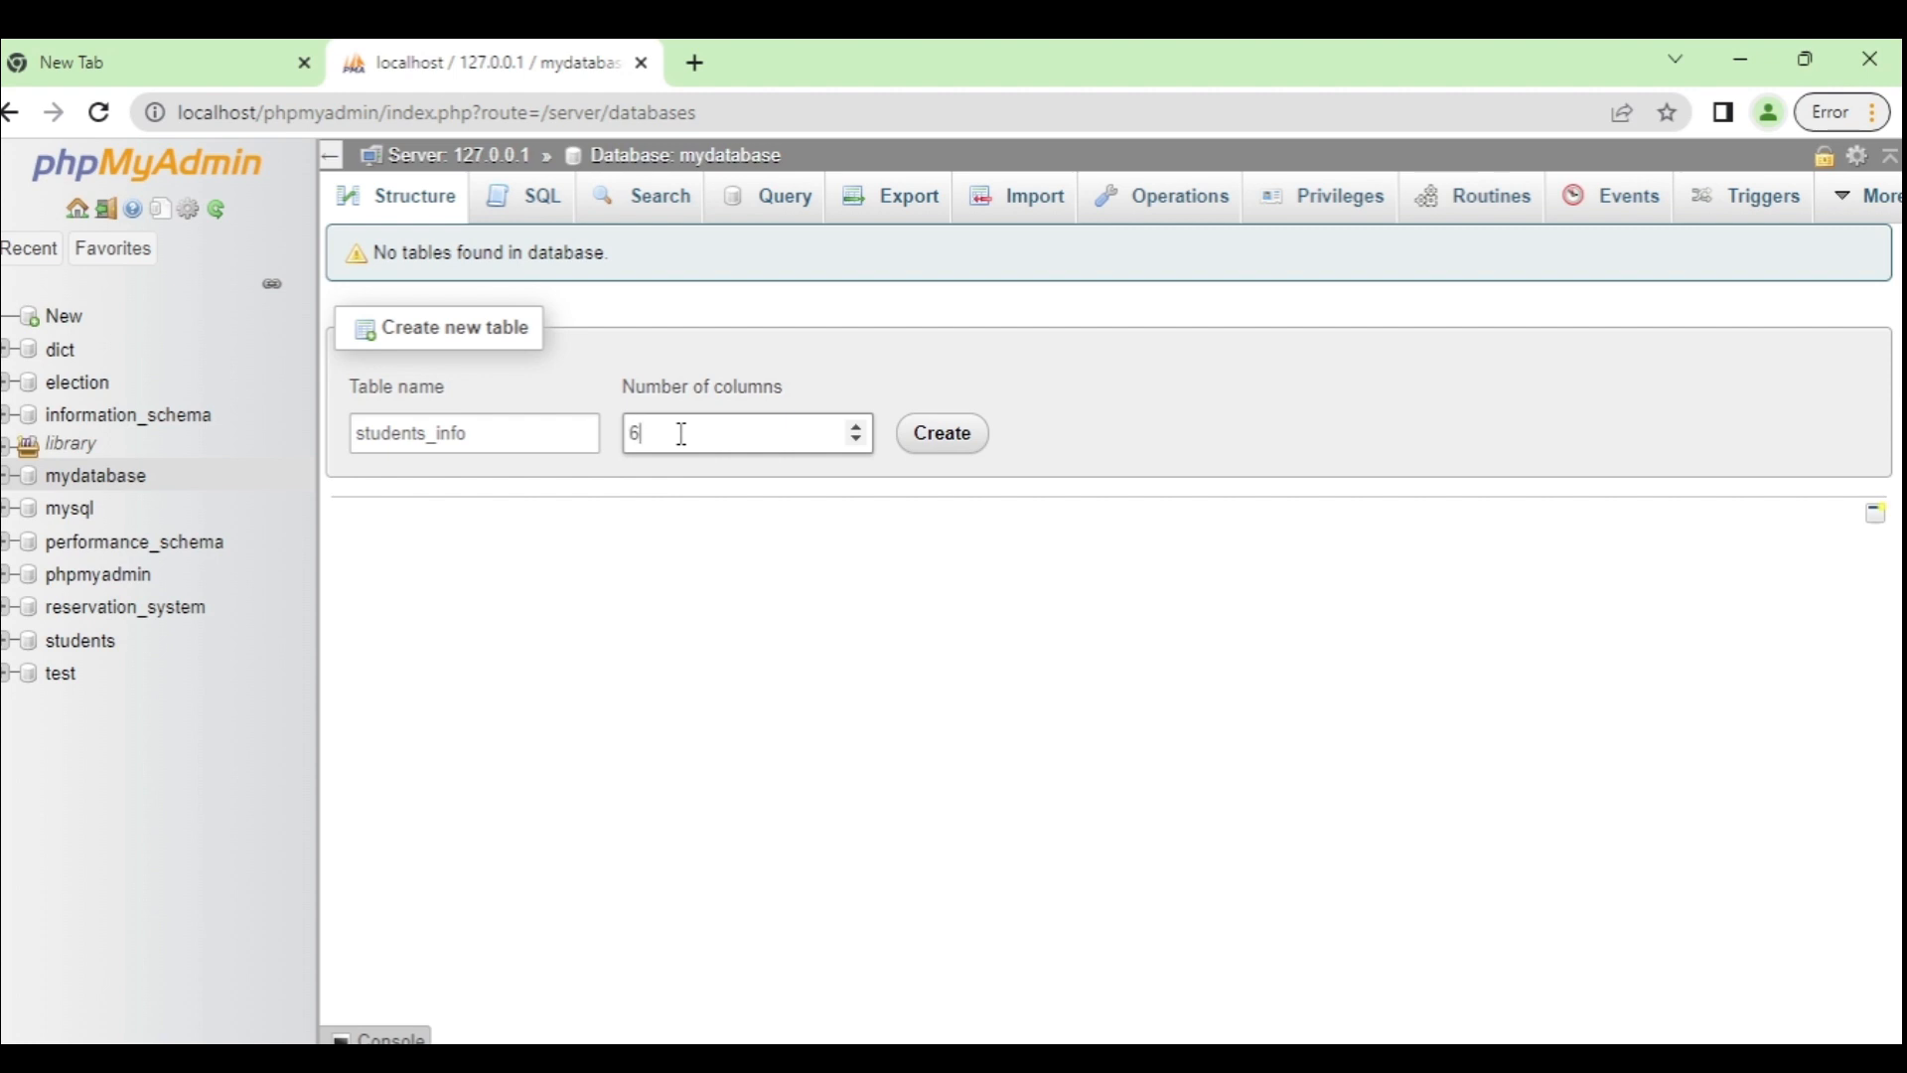
{"action": "left_click", "coordinate": [961, 442]}
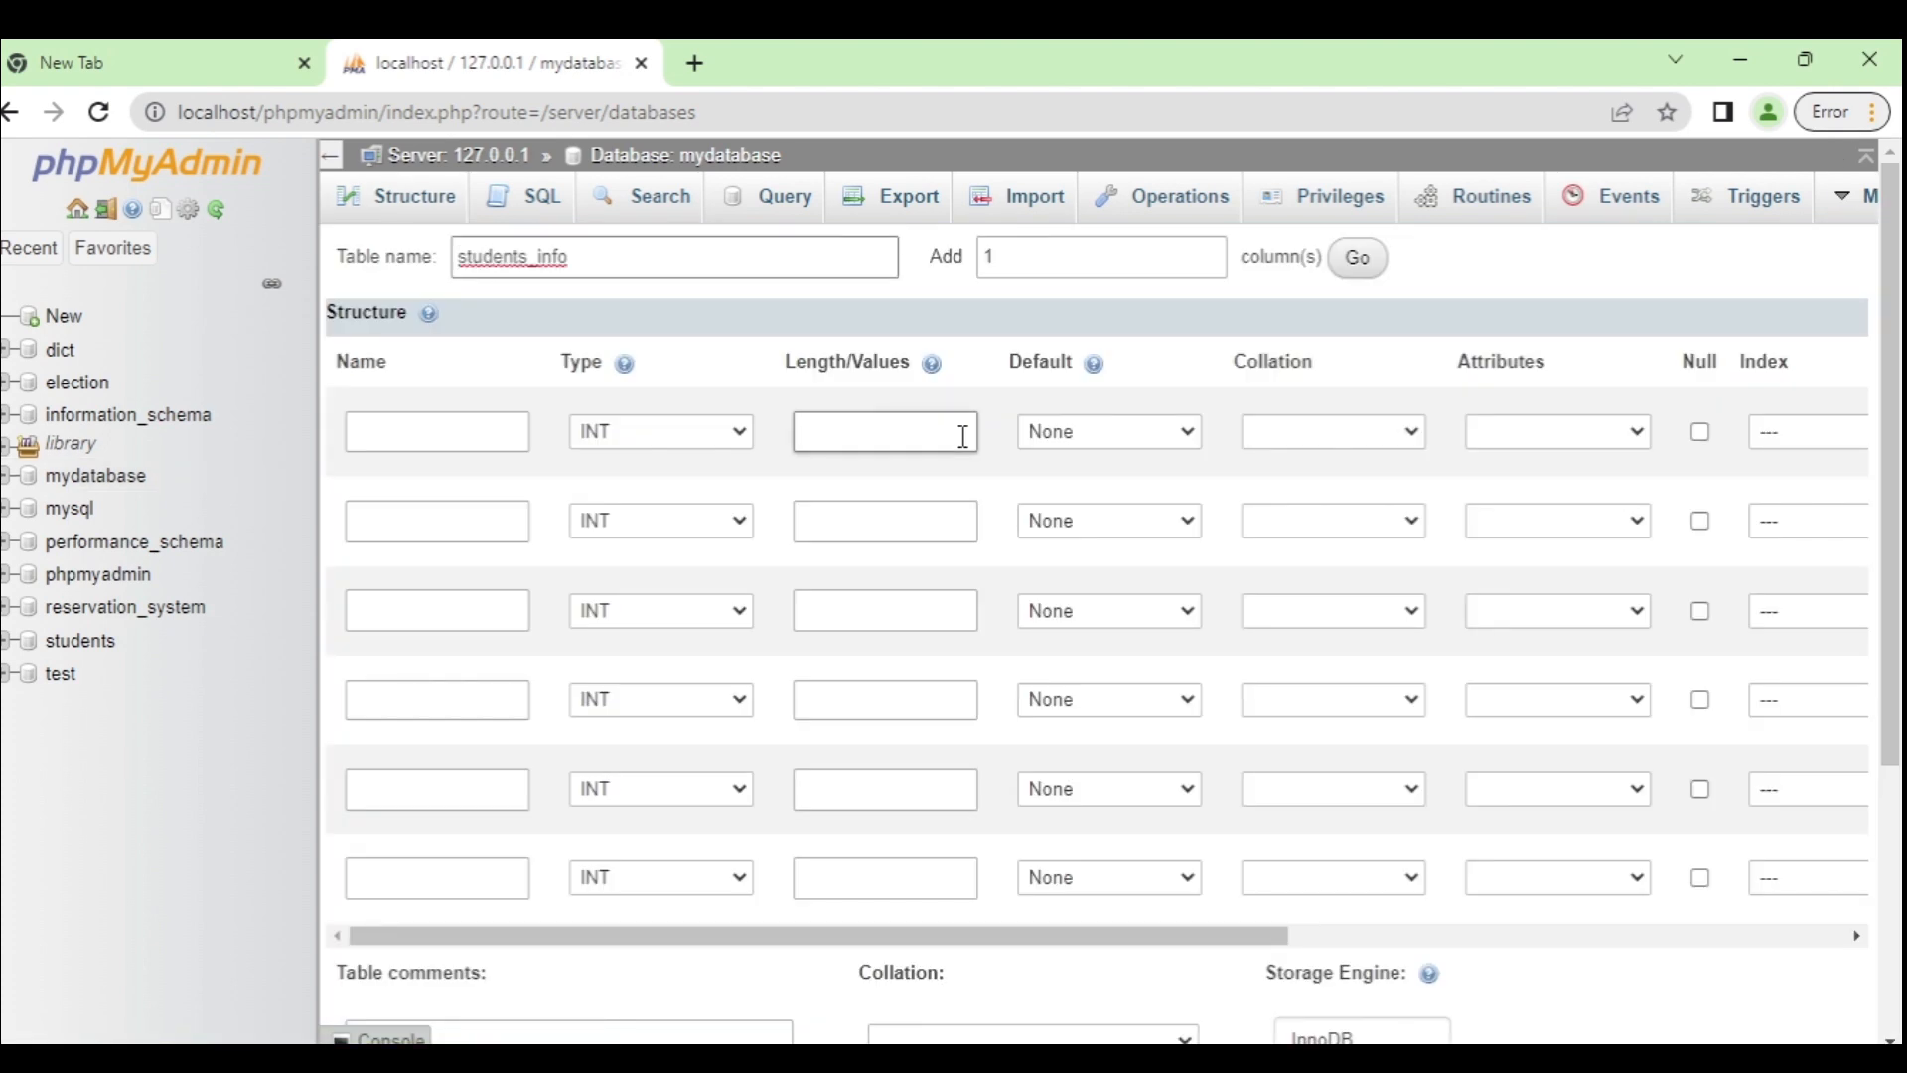
Step: Define student_id as an INT column of length 1, auto-increment, primary key
{"action": "left_click", "coordinate": [456, 437]}
{"action": "type", "text": "student_i"}
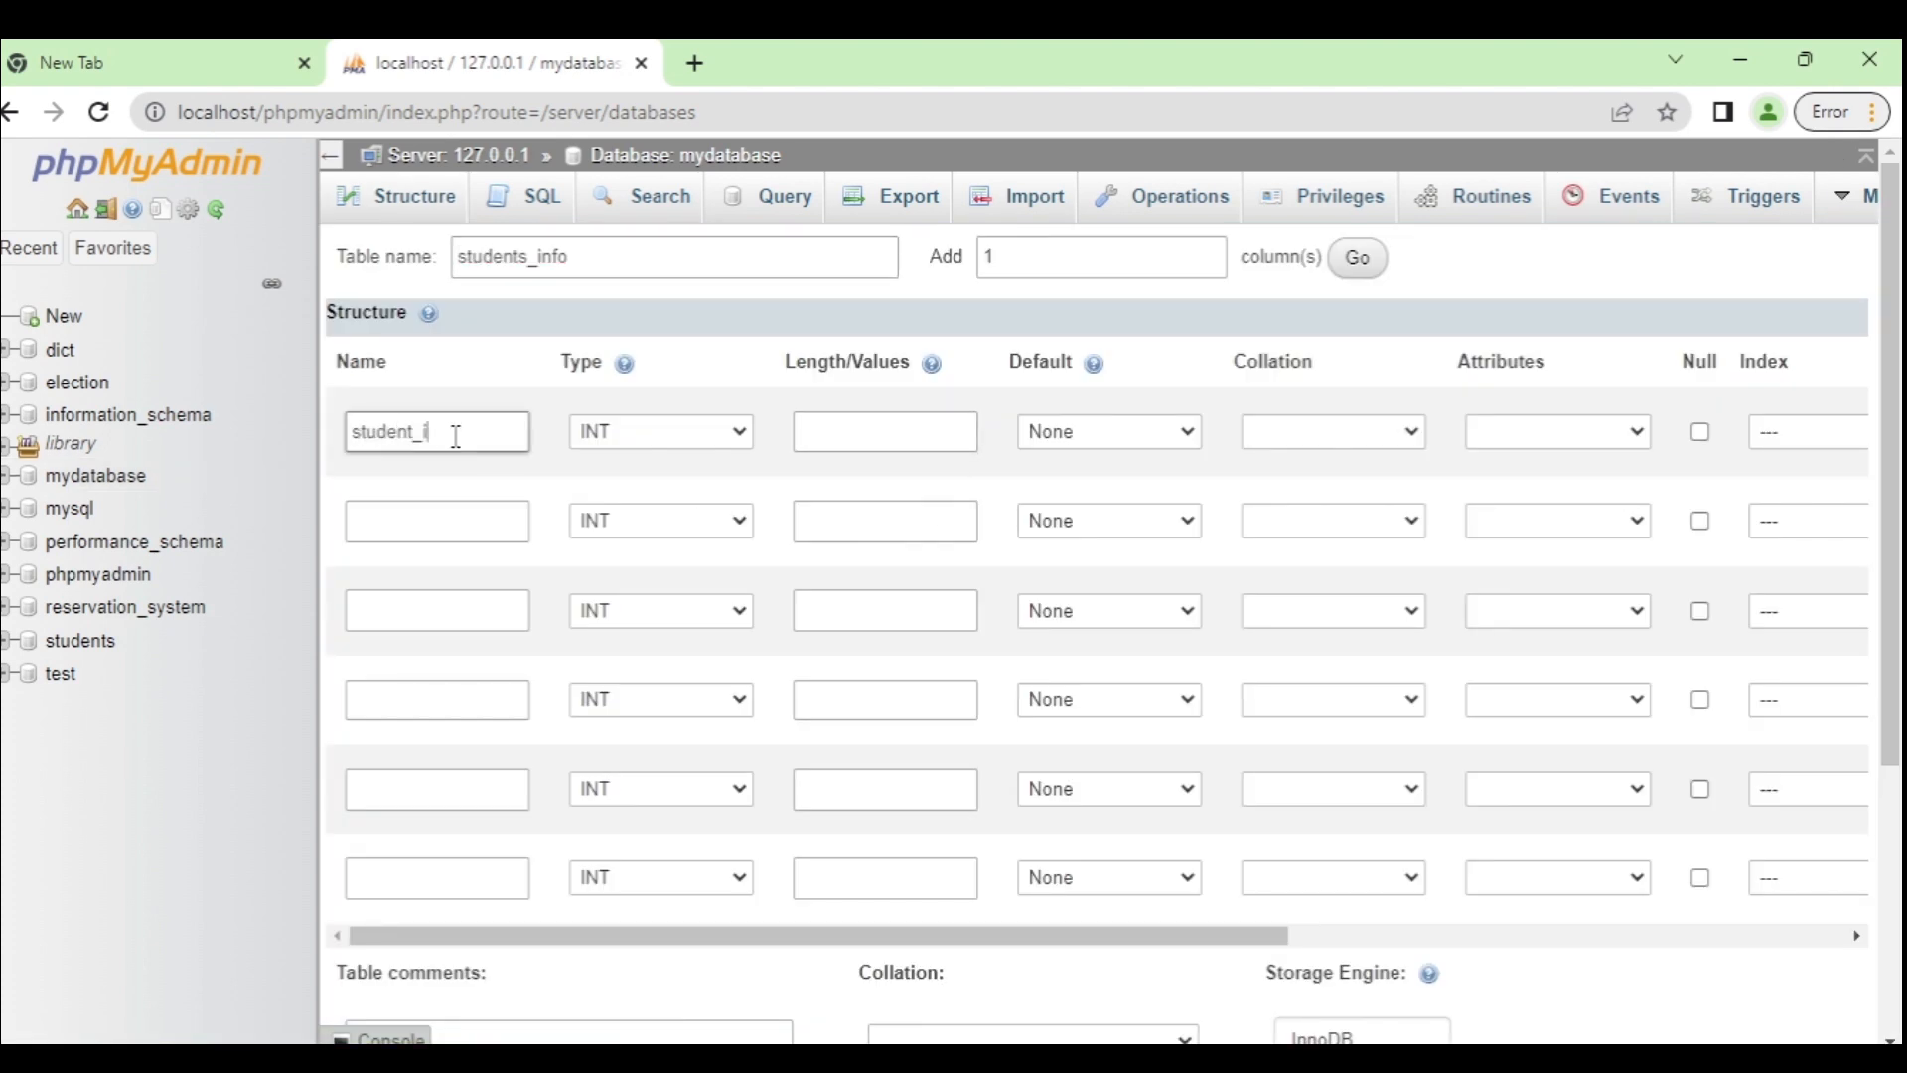
{"action": "type", "text": "d"}
{"action": "left_click", "coordinate": [740, 434]}
{"action": "left_click", "coordinate": [740, 434]}
{"action": "left_click", "coordinate": [863, 431]}
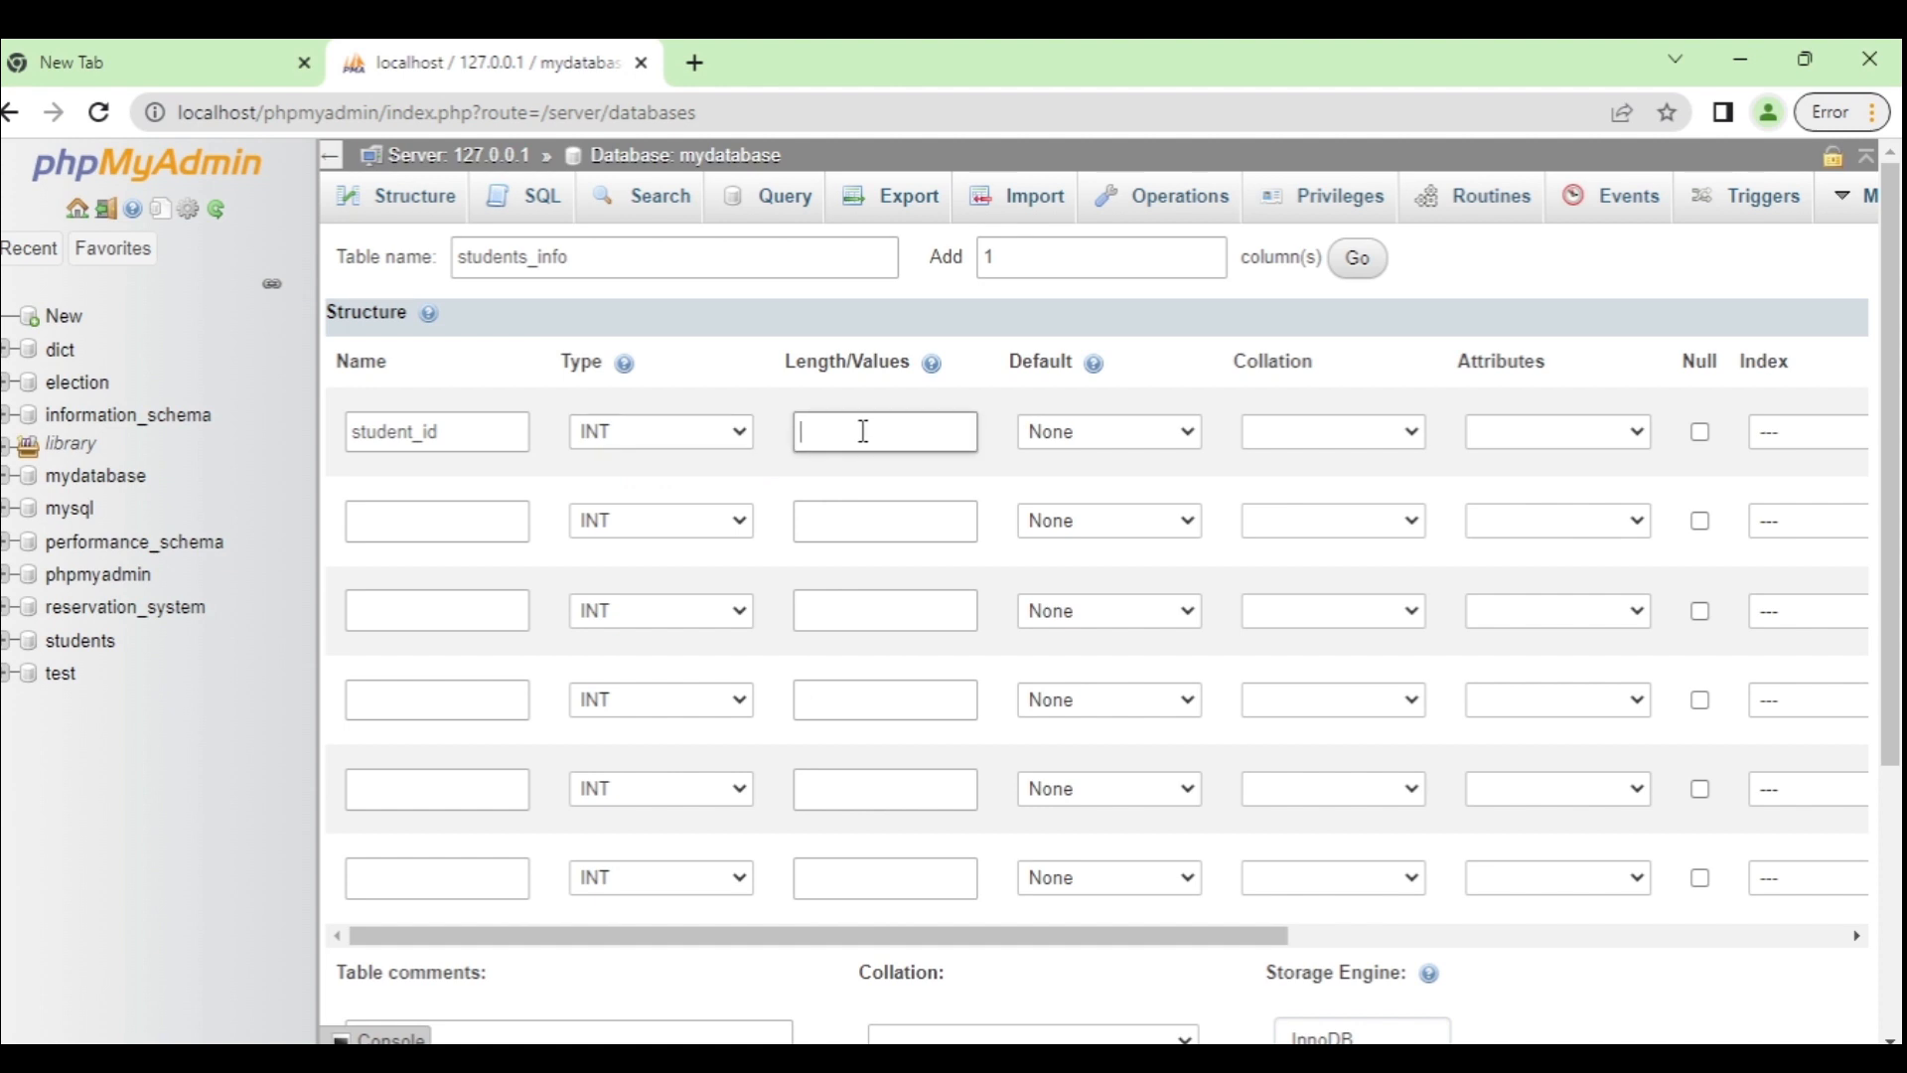
{"action": "type", "text": "1"}
{"action": "left_click_drag", "start_coordinate": [1221, 935], "coordinate": [1453, 936]}
{"action": "left_click", "coordinate": [1599, 431]}
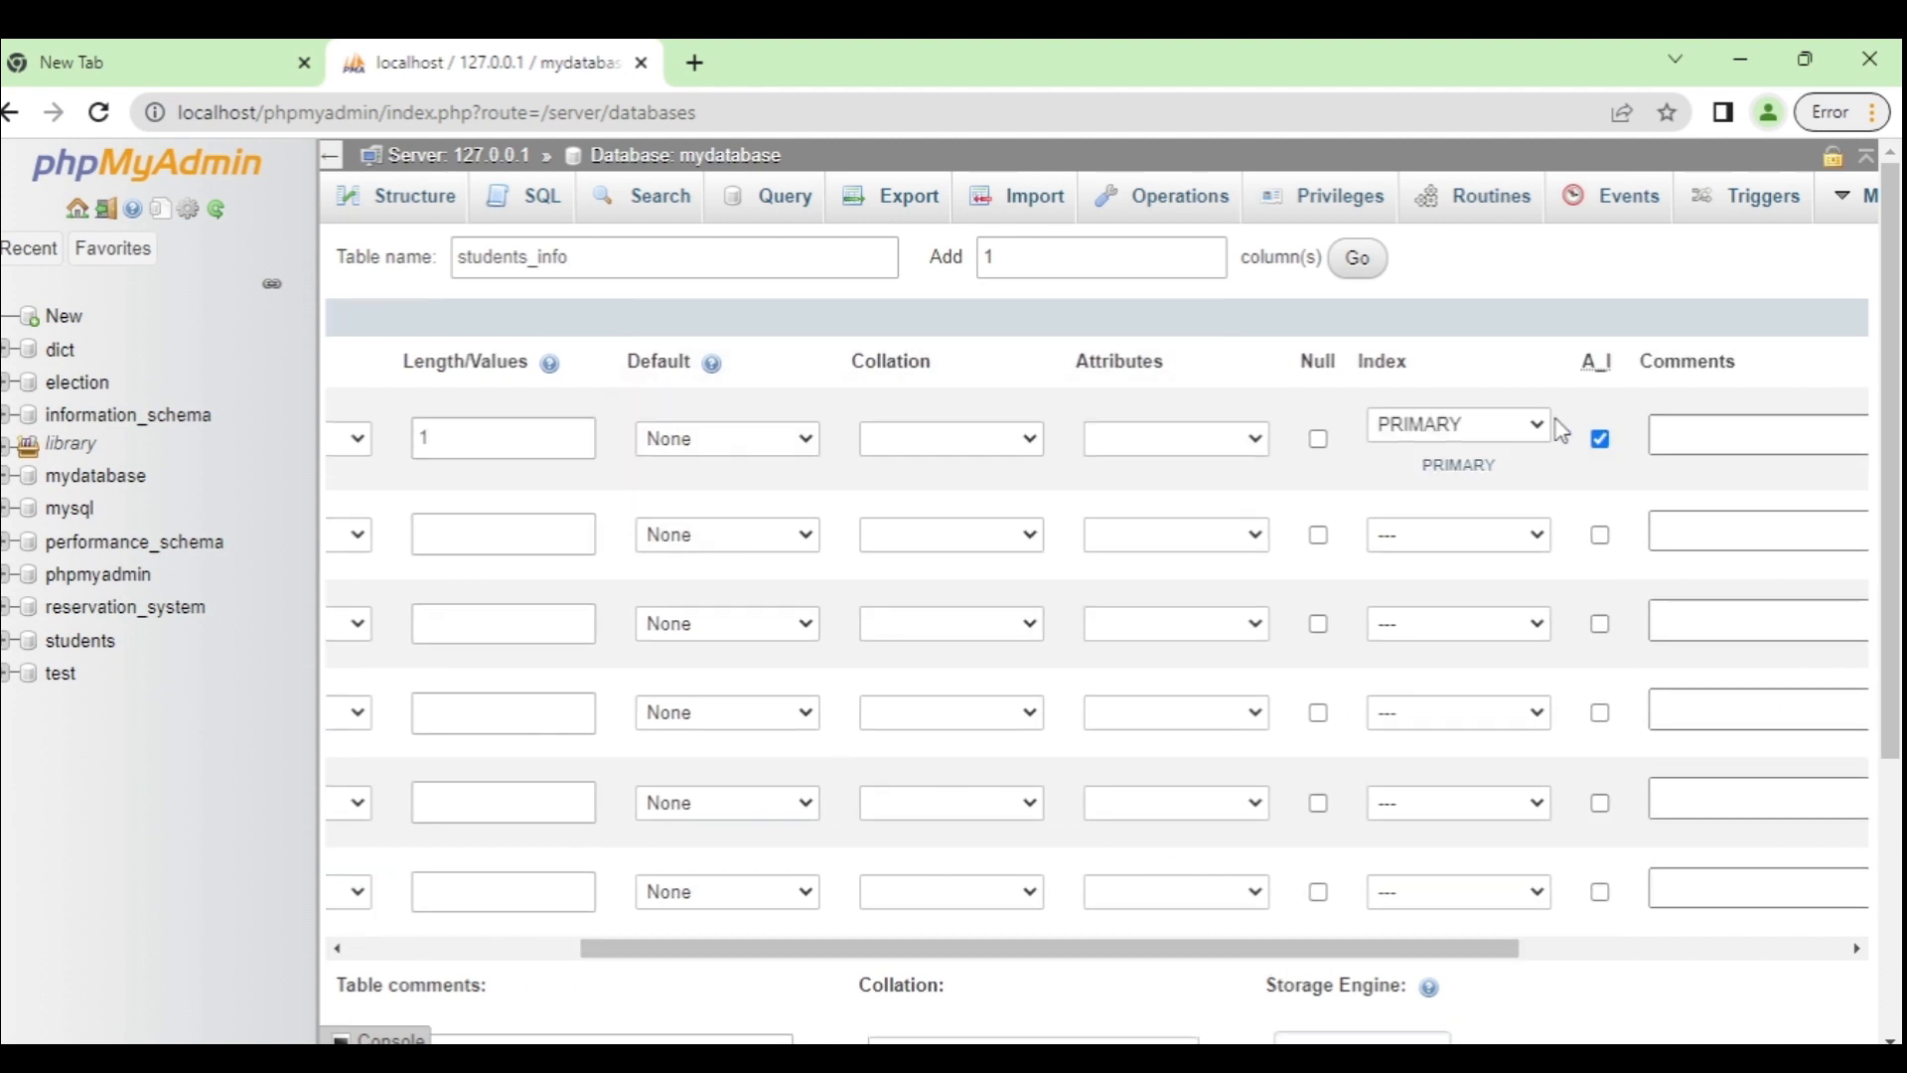
{"action": "left_click", "coordinate": [1514, 431]}
{"action": "left_click", "coordinate": [1465, 480]}
{"action": "left_click_drag", "start_coordinate": [1392, 950], "coordinate": [911, 953]}
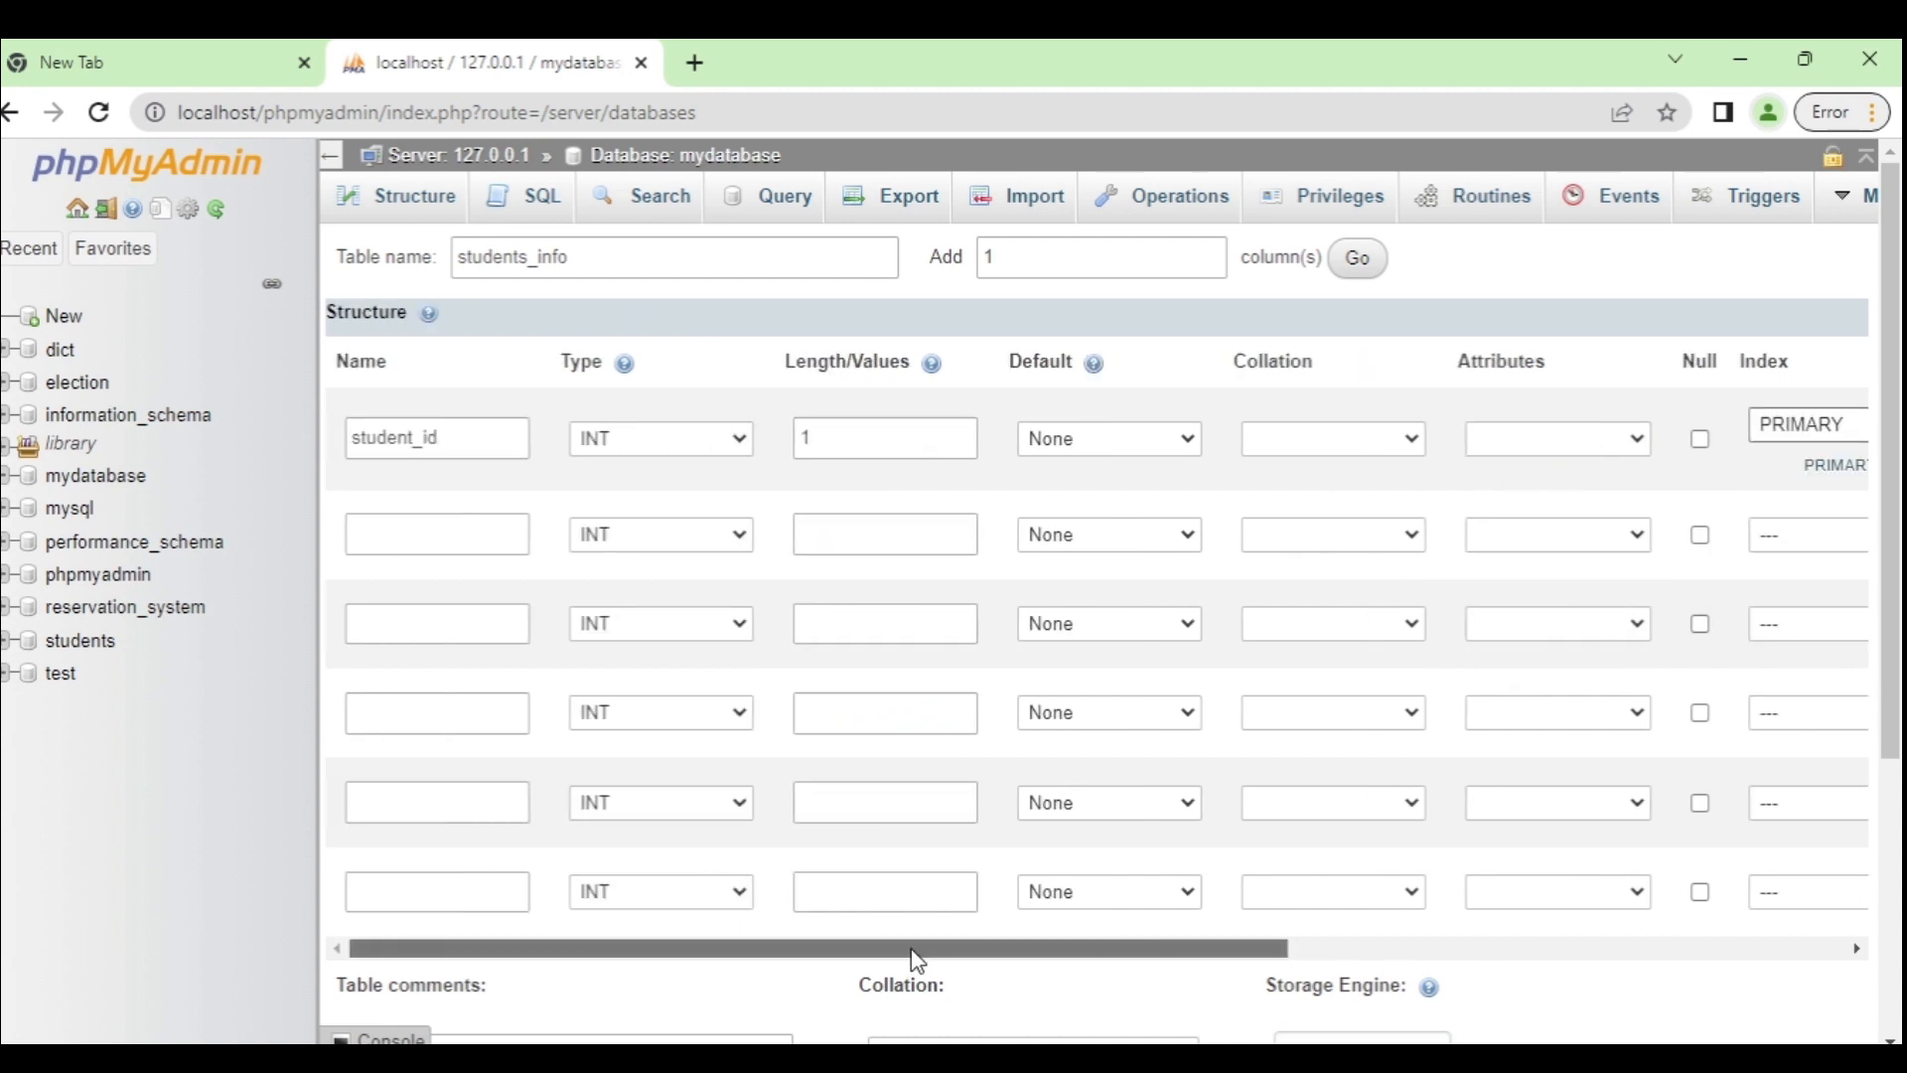
Step: Add student_fname and student_lname as VARCHAR columns of length 50
{"action": "left_click", "coordinate": [421, 537]}
{"action": "type", "text": "student_"}
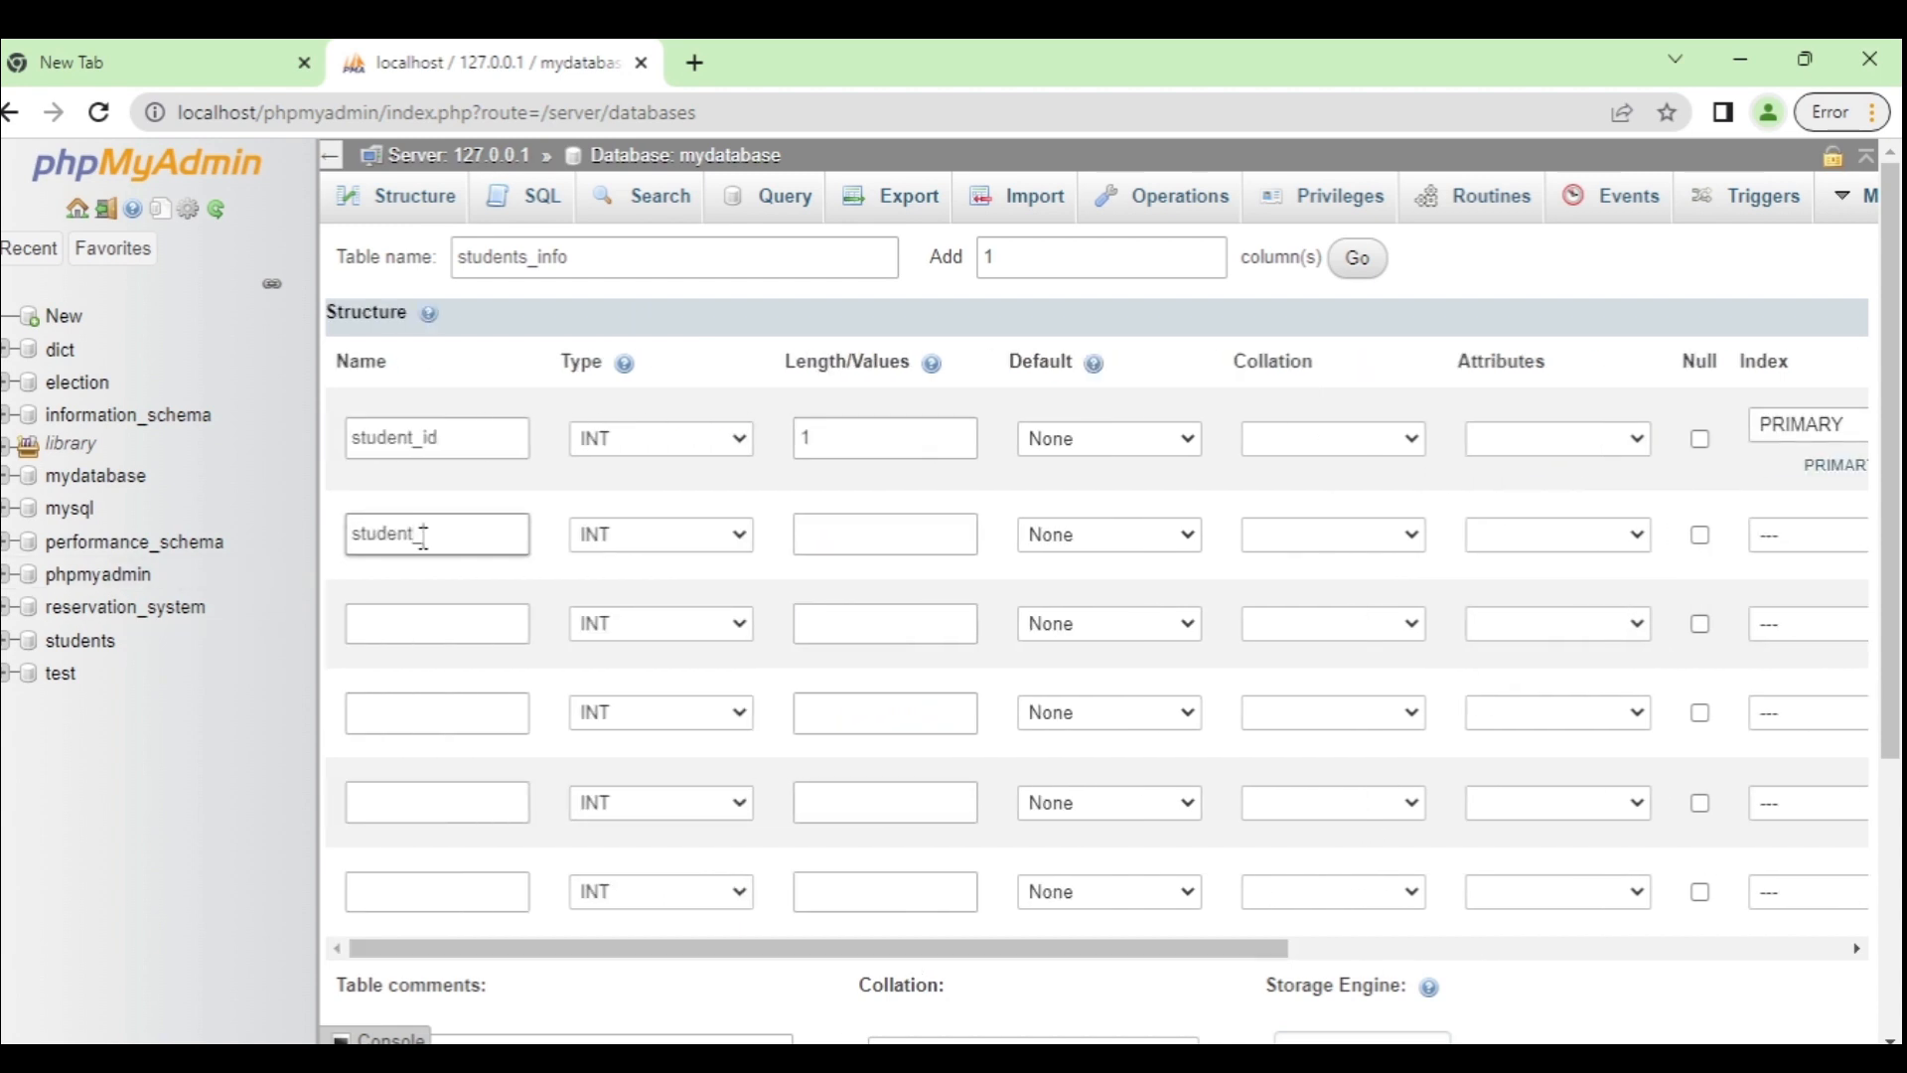
{"action": "type", "text": "fname"}
{"action": "left_click", "coordinate": [566, 534]}
{"action": "left_click", "coordinate": [632, 586]}
{"action": "left_click", "coordinate": [857, 539]}
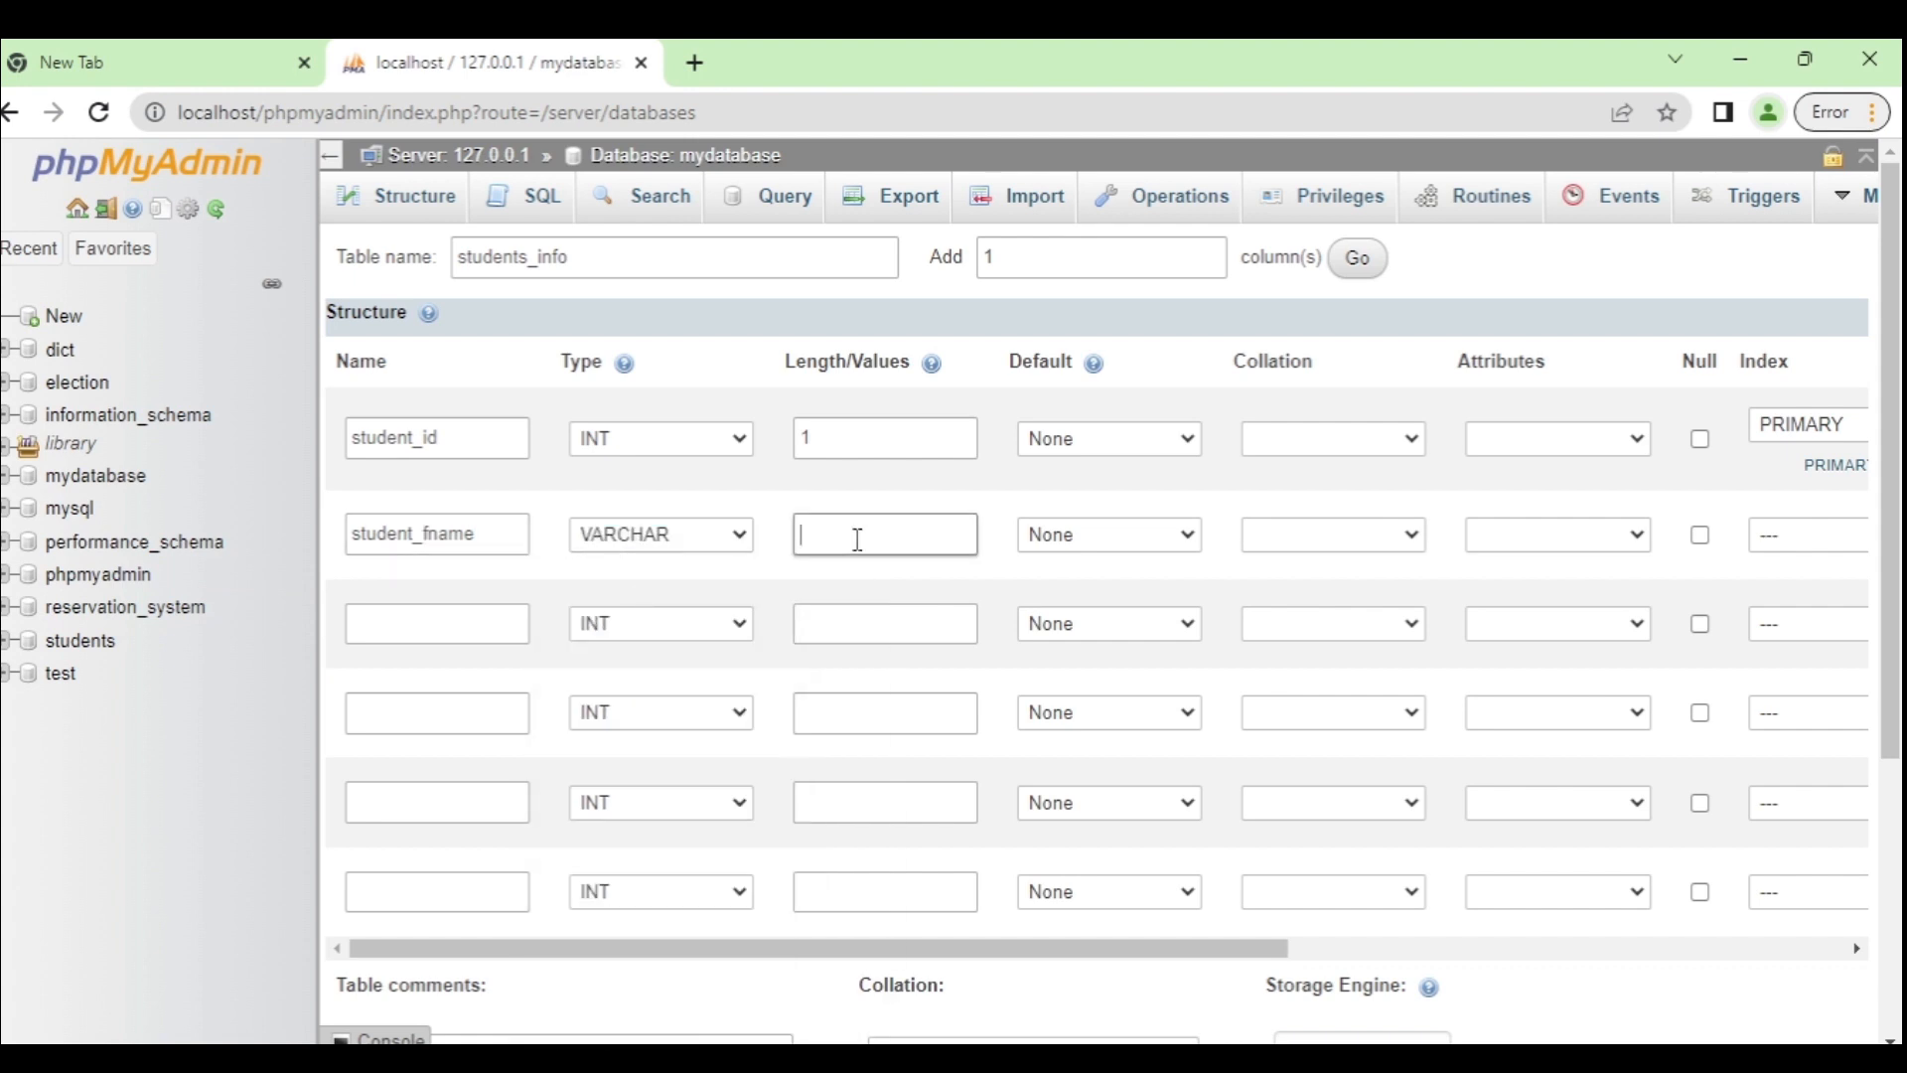
{"action": "type", "text": "50"}
{"action": "left_click", "coordinate": [481, 622]}
{"action": "type", "text": "st"}
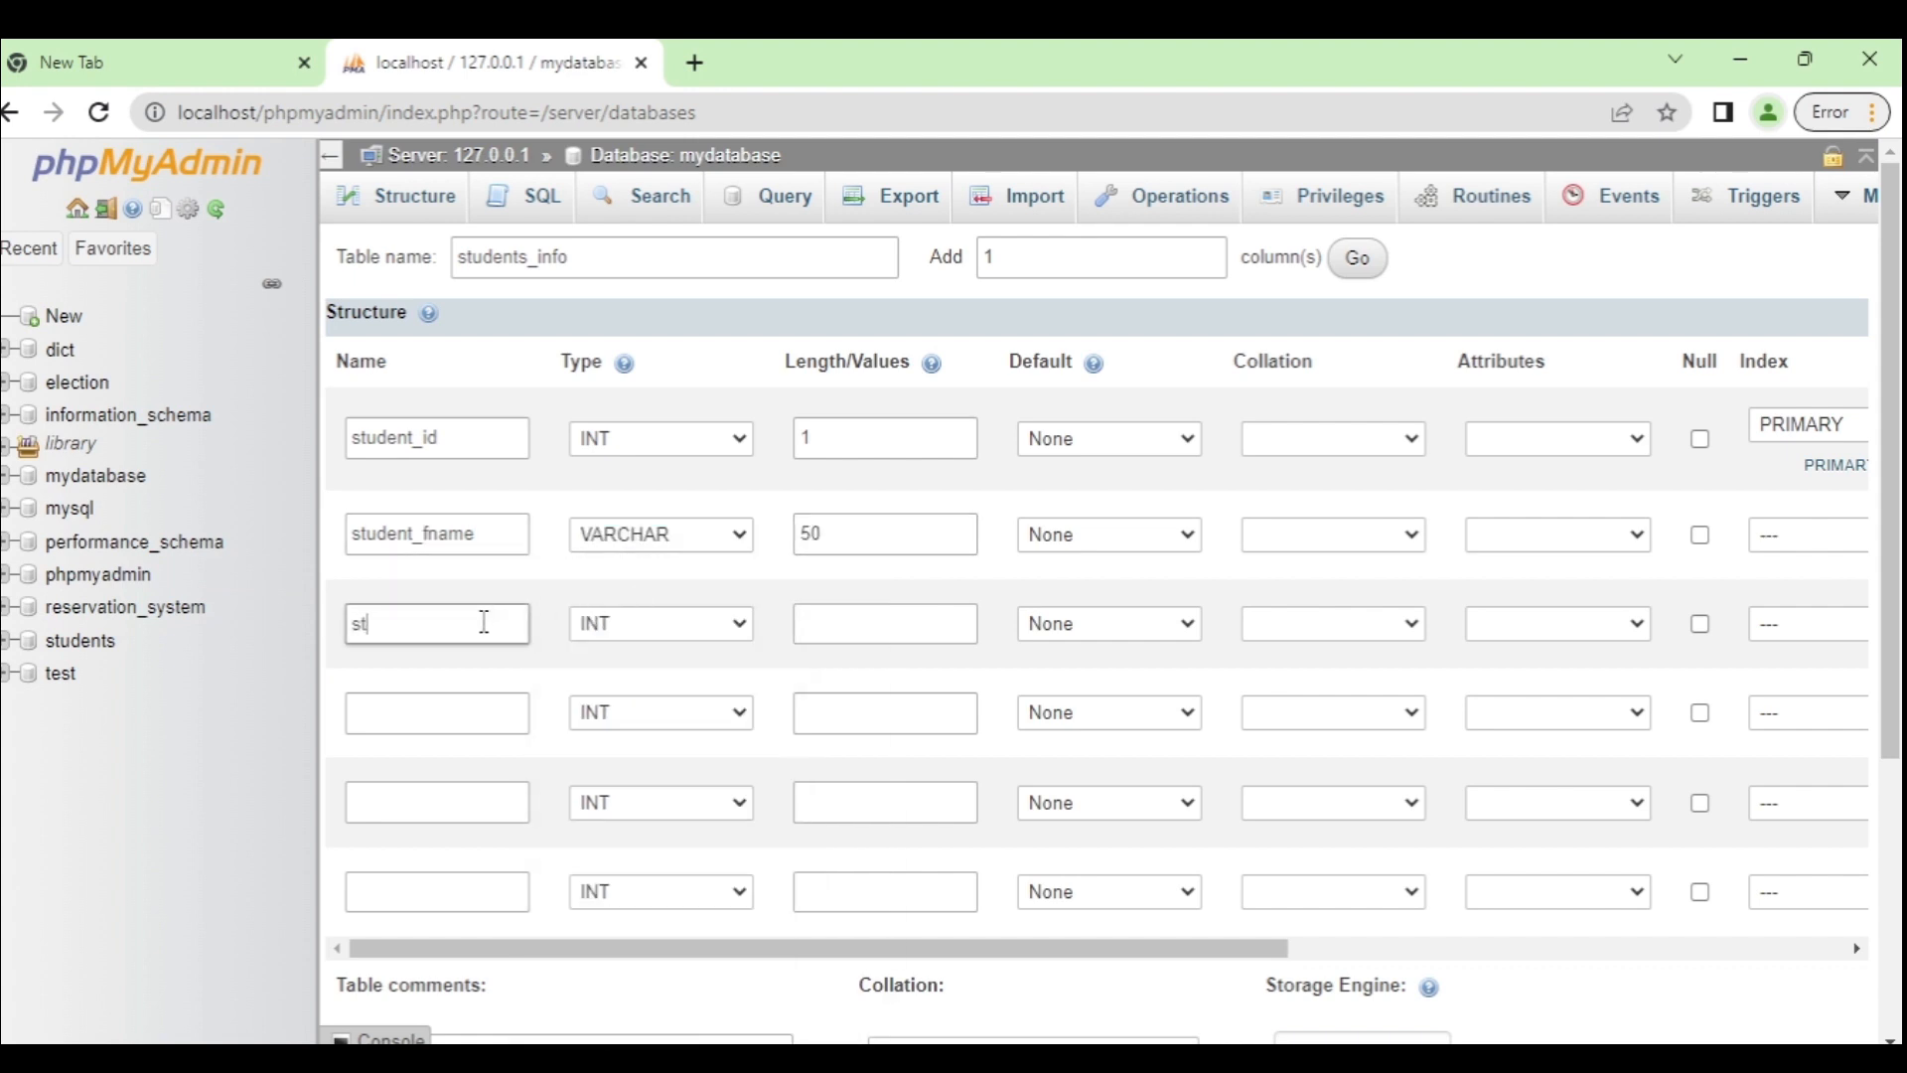
{"action": "type", "text": "udent_lan"}
{"action": "type", "text": "name"}
{"action": "left_click", "coordinate": [608, 622]}
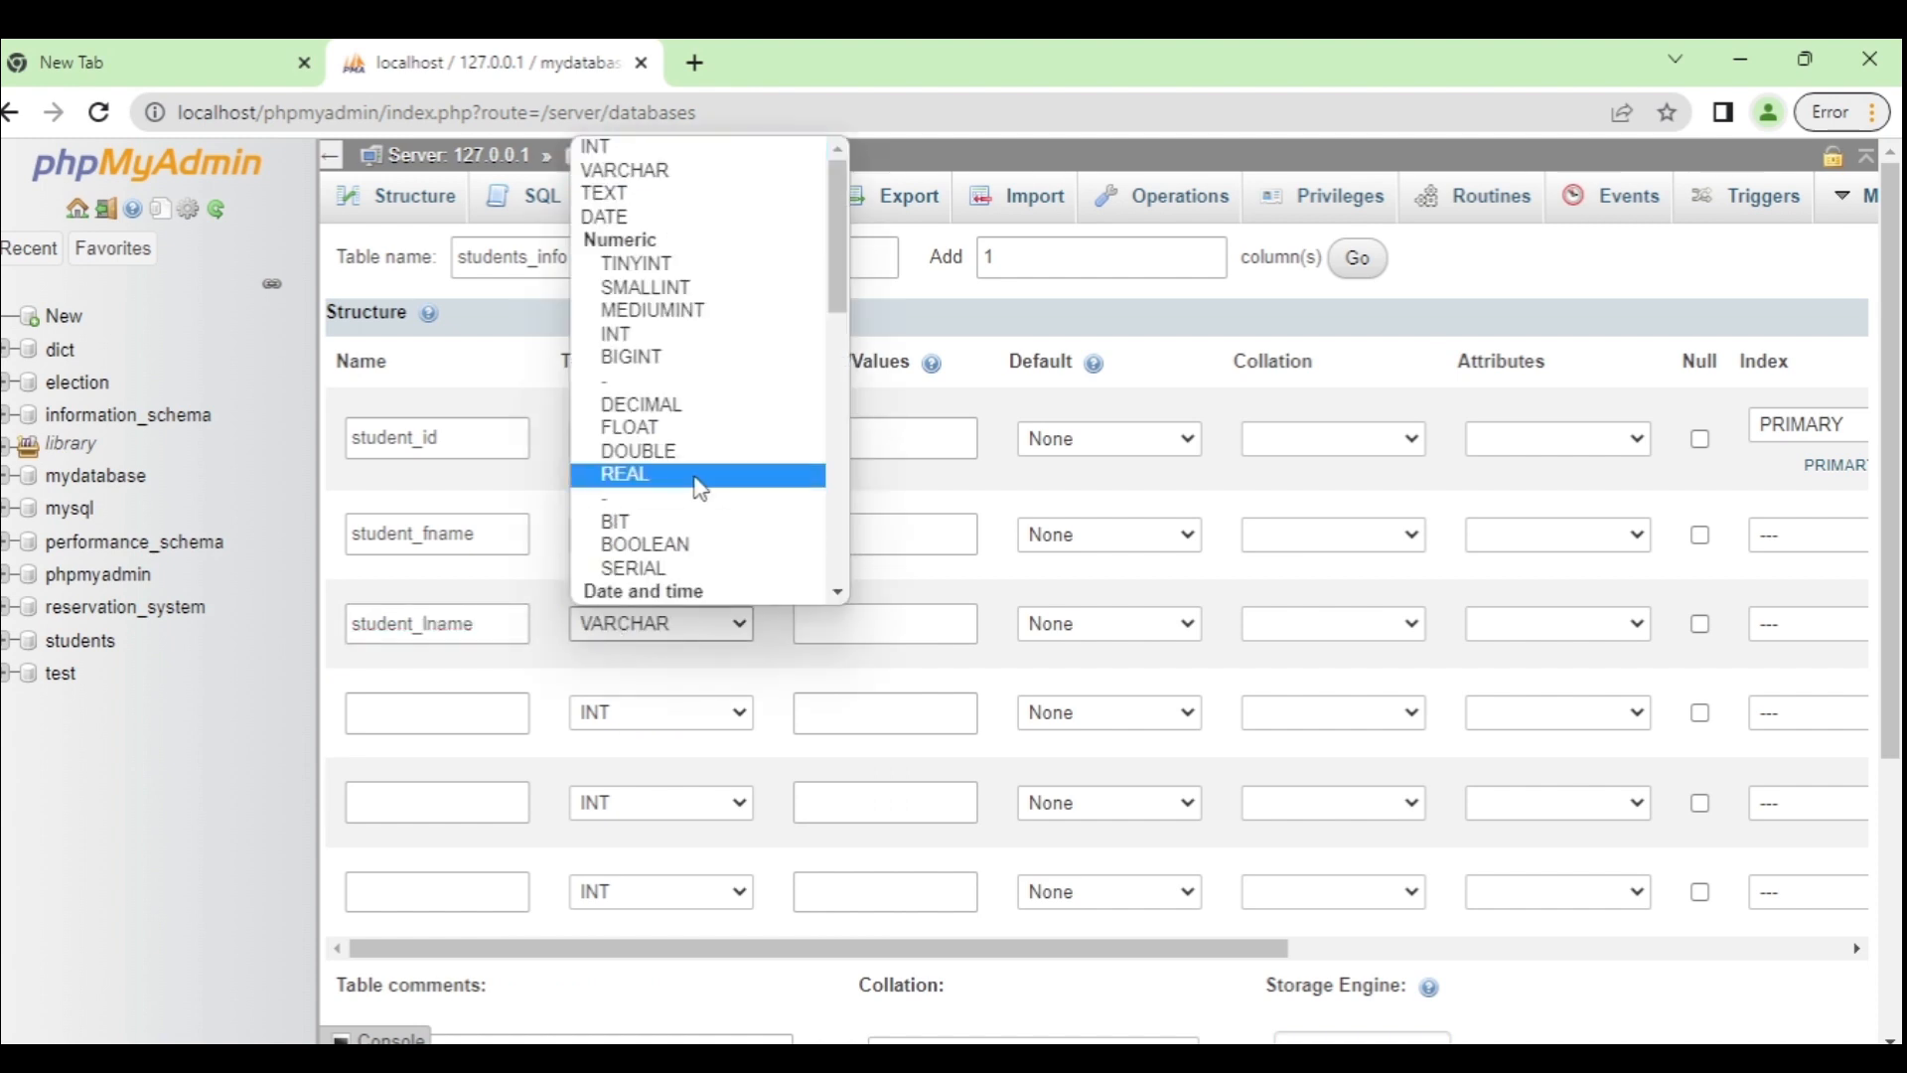
{"action": "left_click", "coordinate": [672, 169]}
{"action": "left_click", "coordinate": [864, 618]}
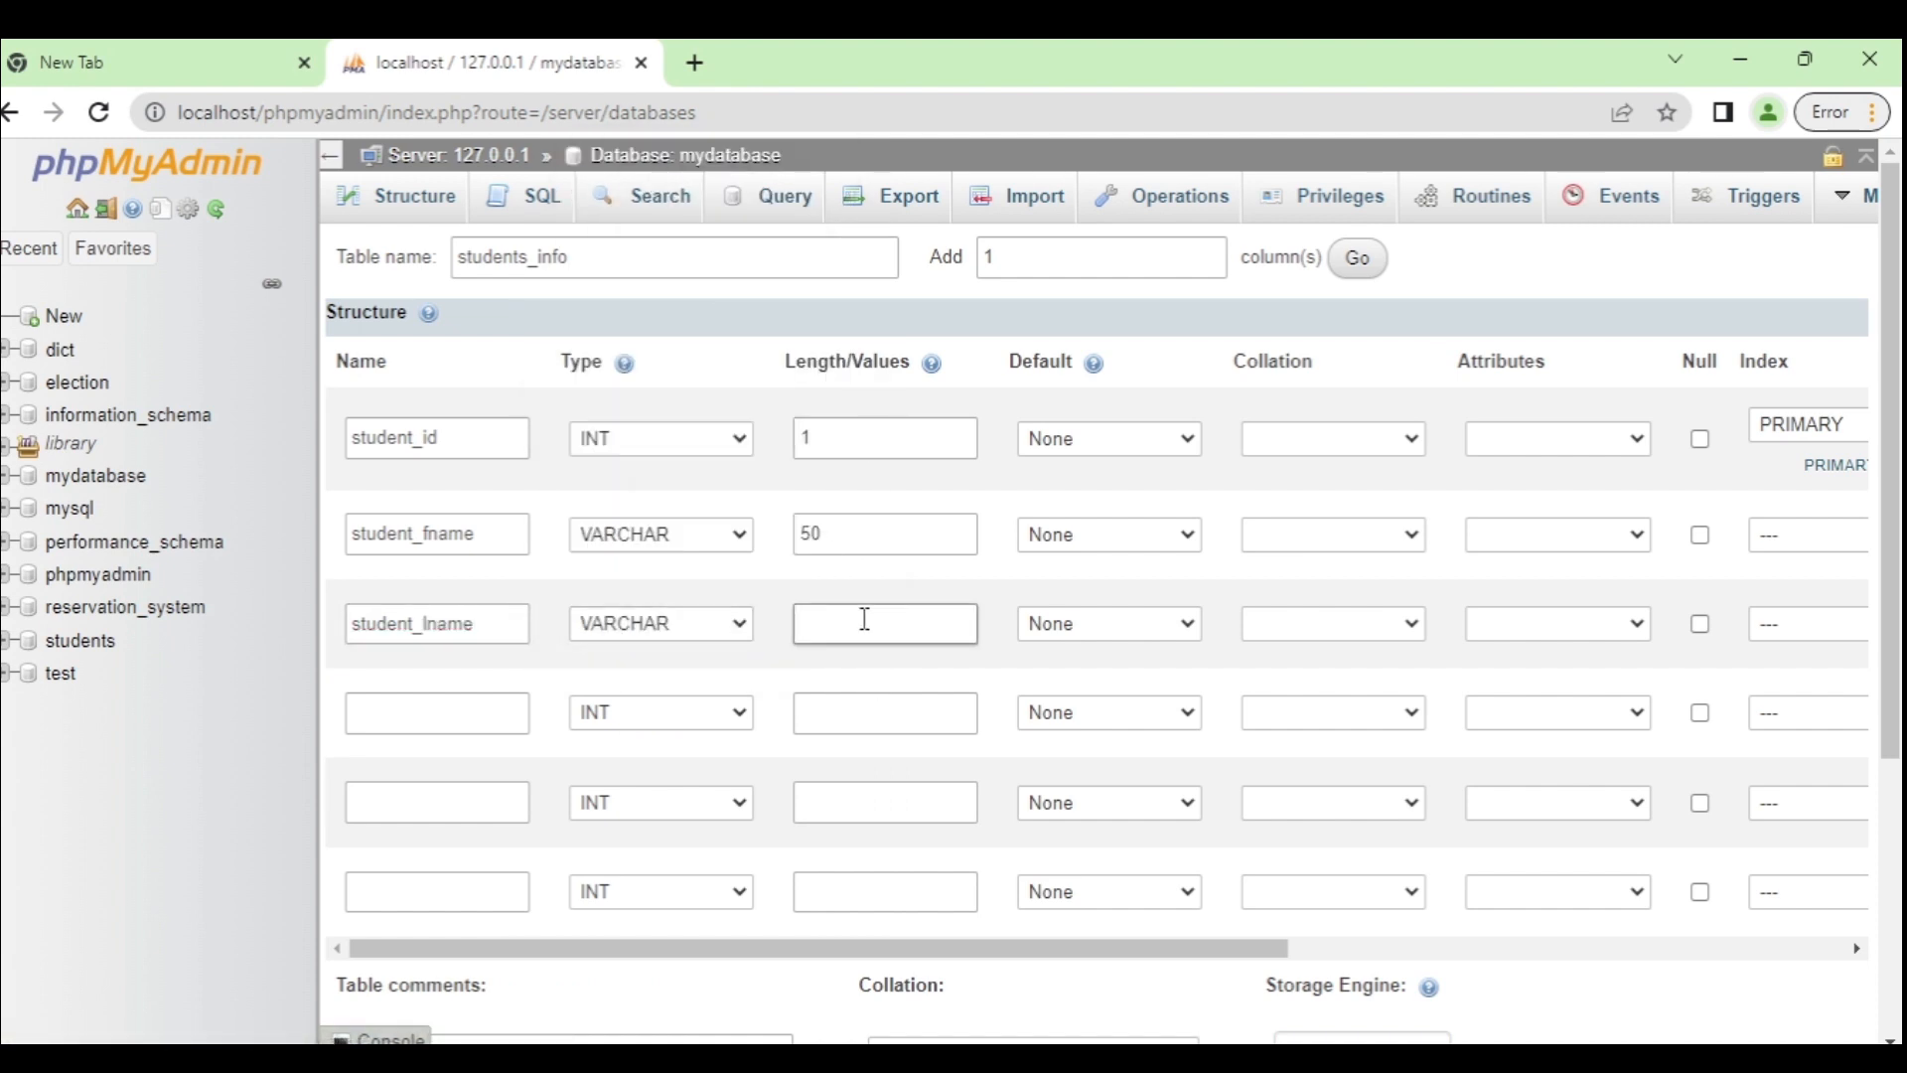
{"action": "type", "text": "50"}
Step: Add student_mname as VARCHAR(50) and student_course as VARCHAR(10)
{"action": "left_click", "coordinate": [461, 706]}
{"action": "type", "text": "stud"}
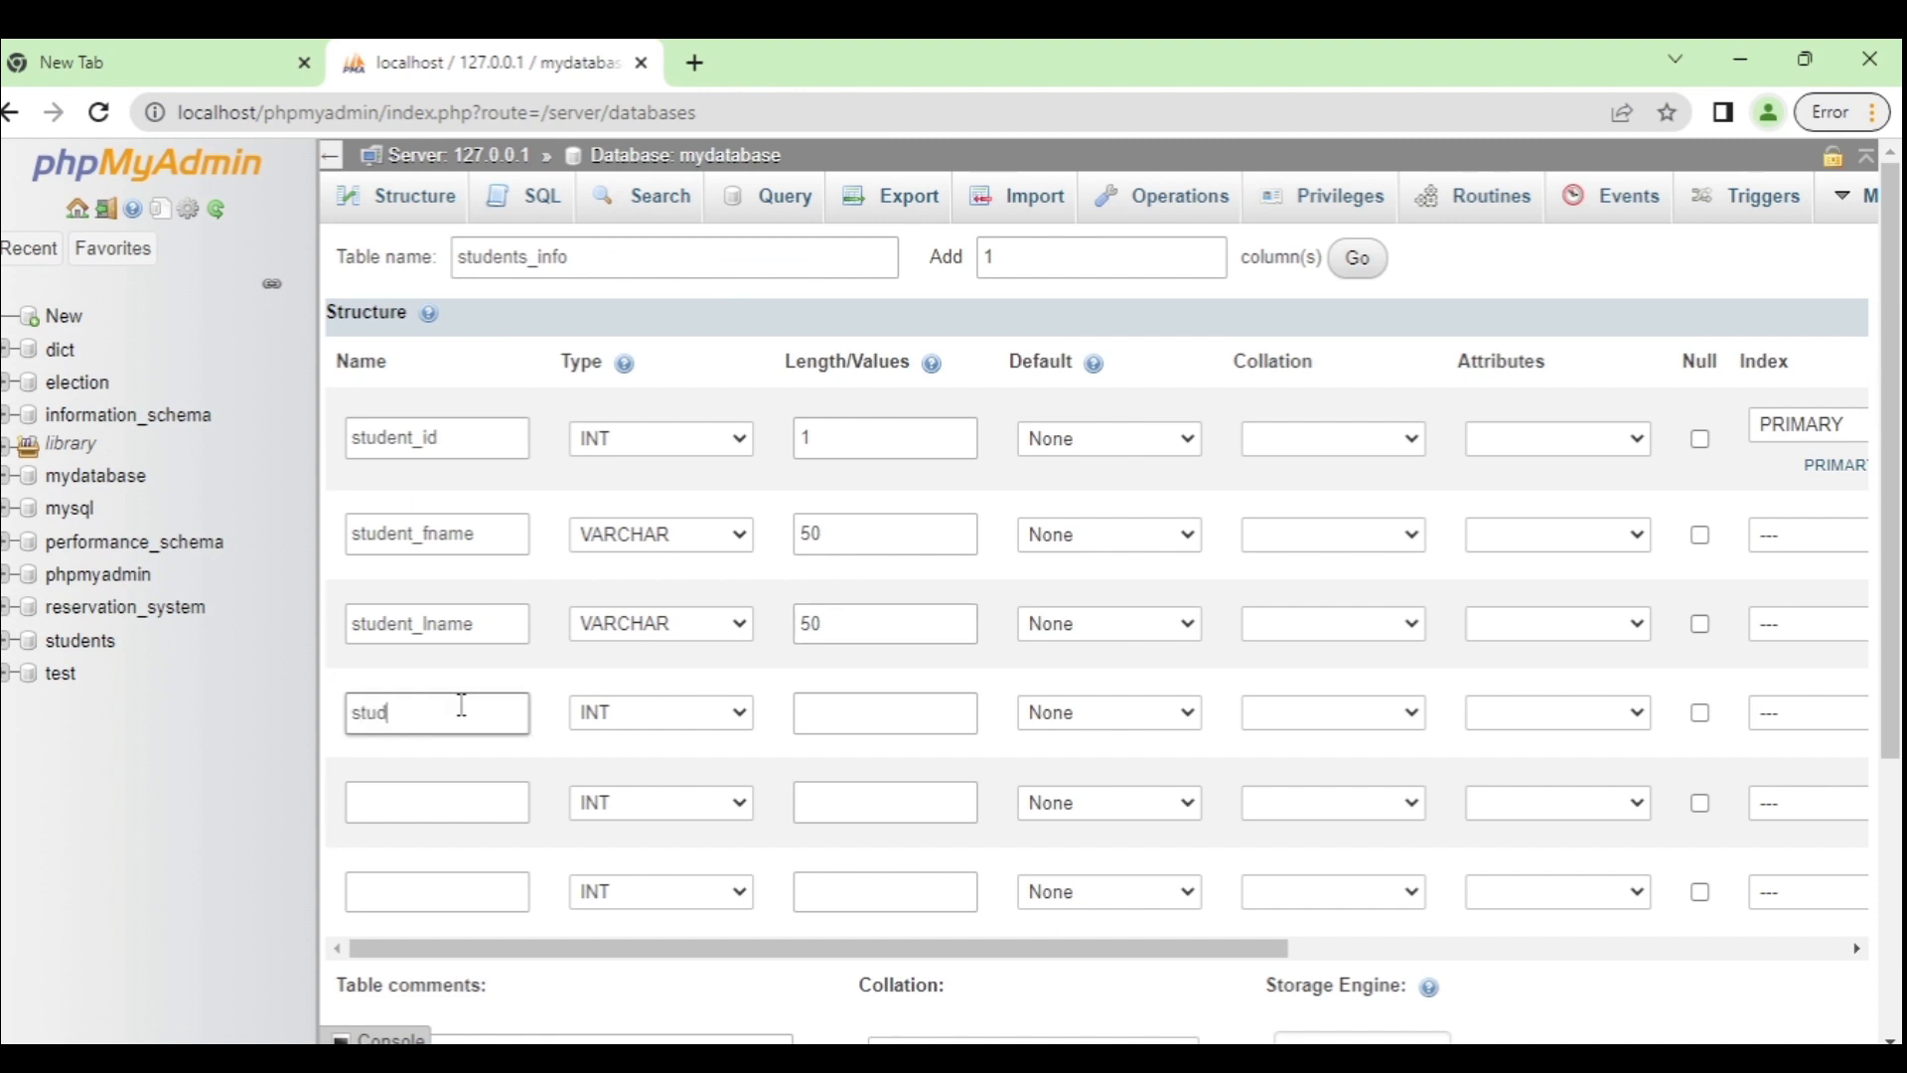
{"action": "type", "text": "ent_mname"}
{"action": "left_click", "coordinate": [611, 713]}
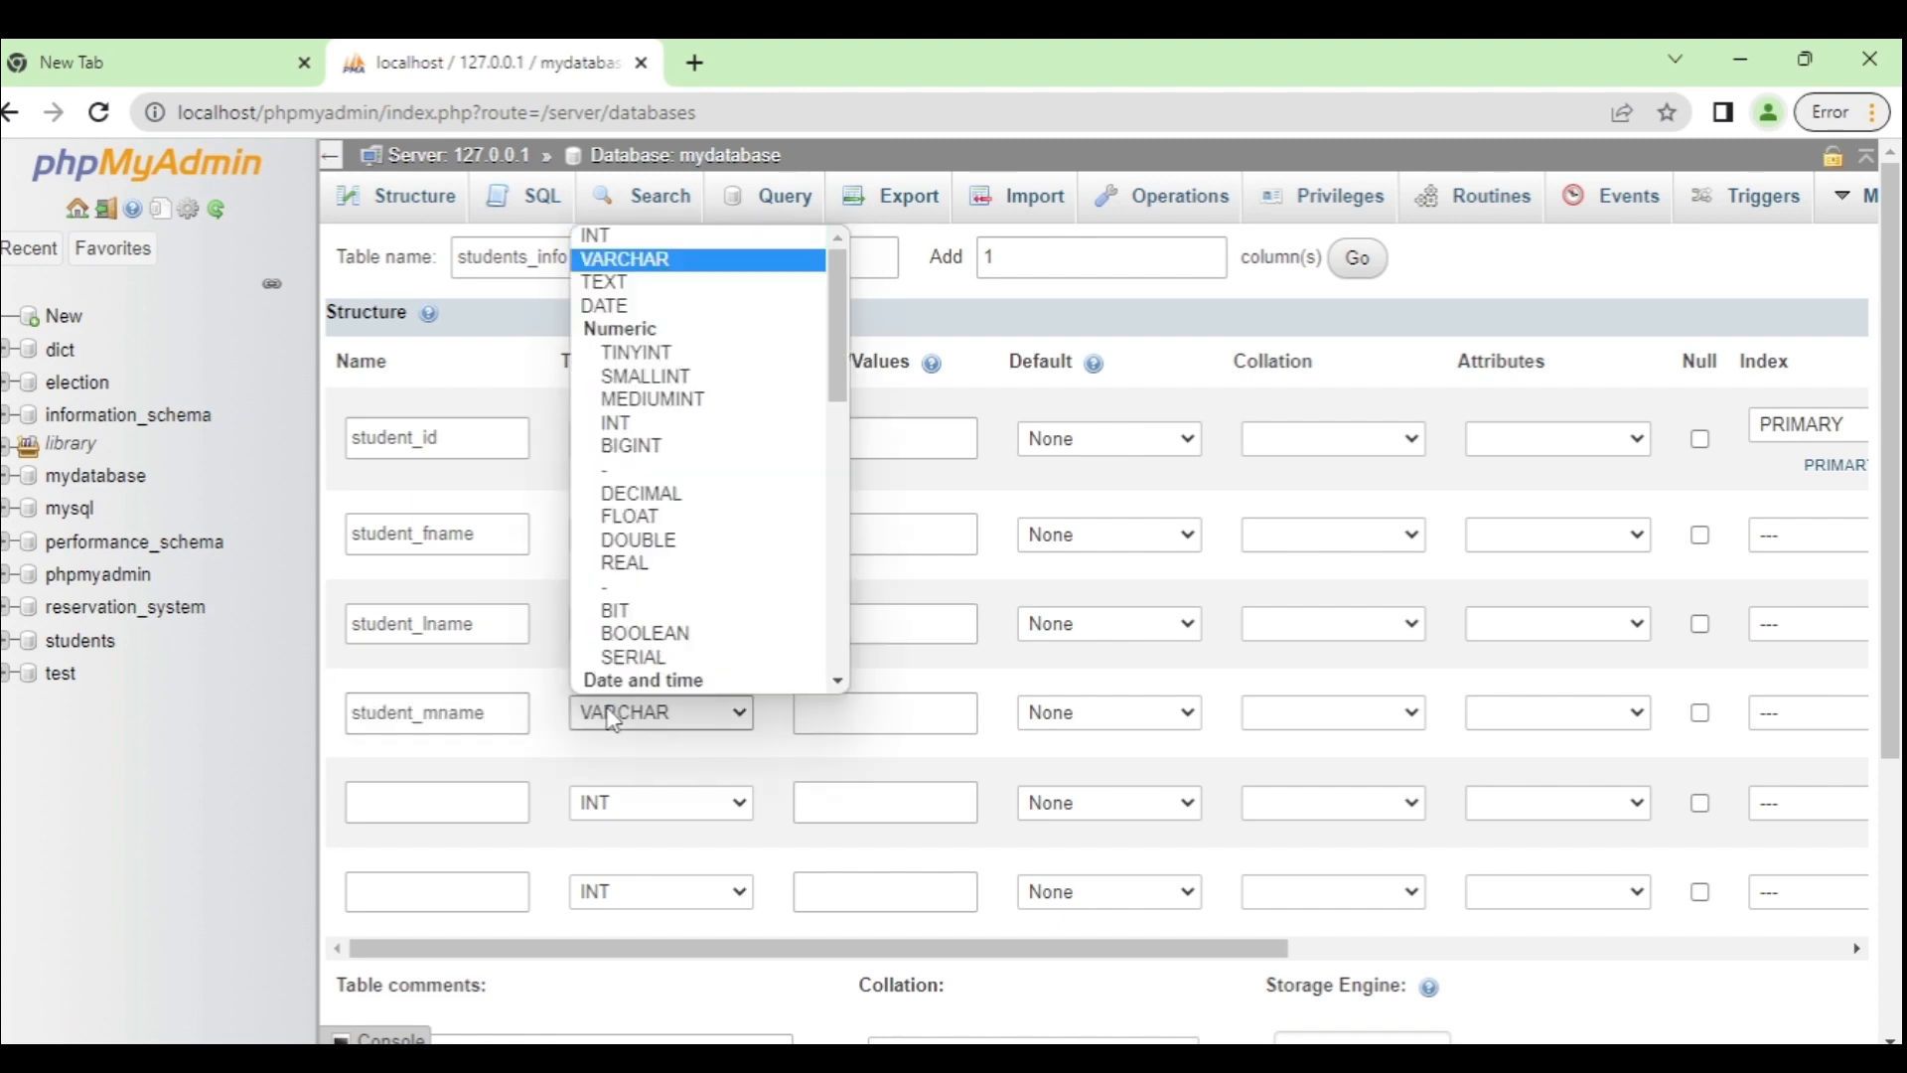
{"action": "left_click", "coordinate": [636, 234]}
{"action": "left_click", "coordinate": [881, 728]}
{"action": "type", "text": "50"}
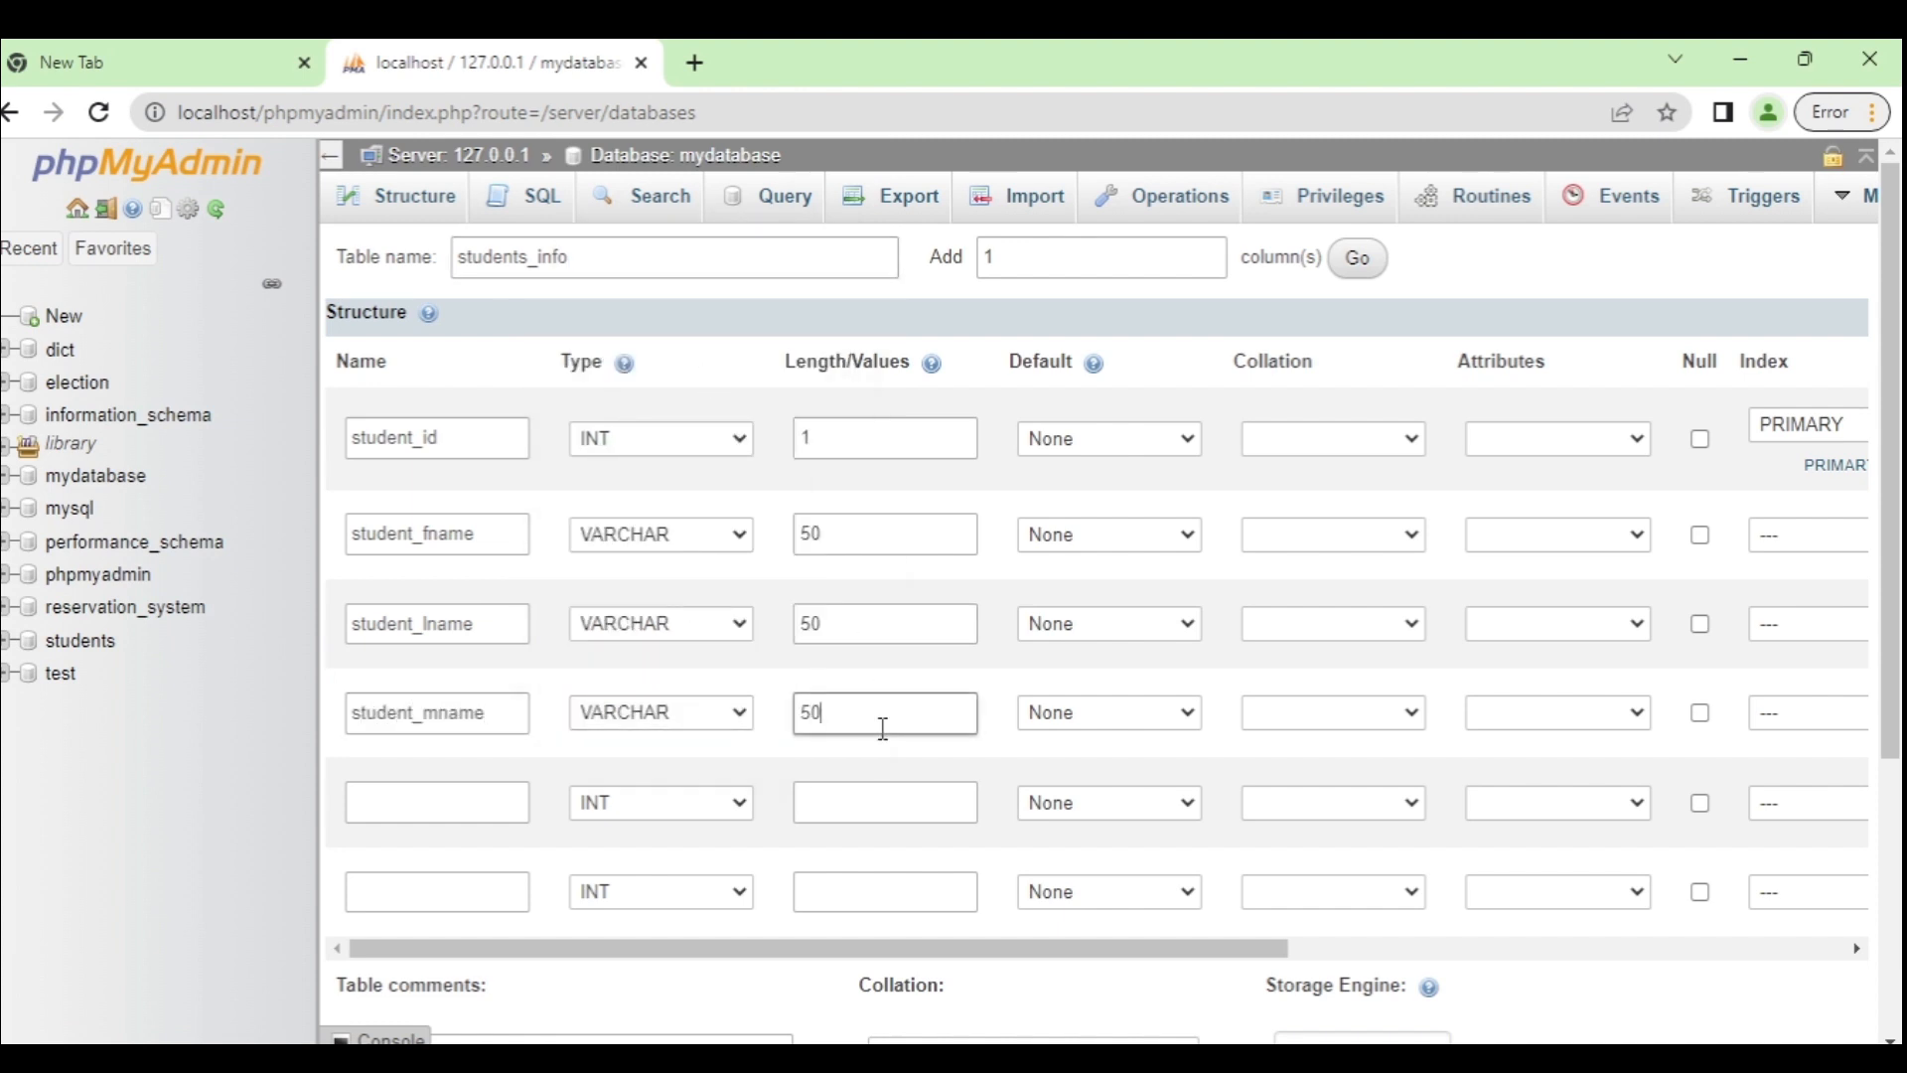
{"action": "left_click", "coordinate": [467, 810]}
{"action": "type", "text": "stud"}
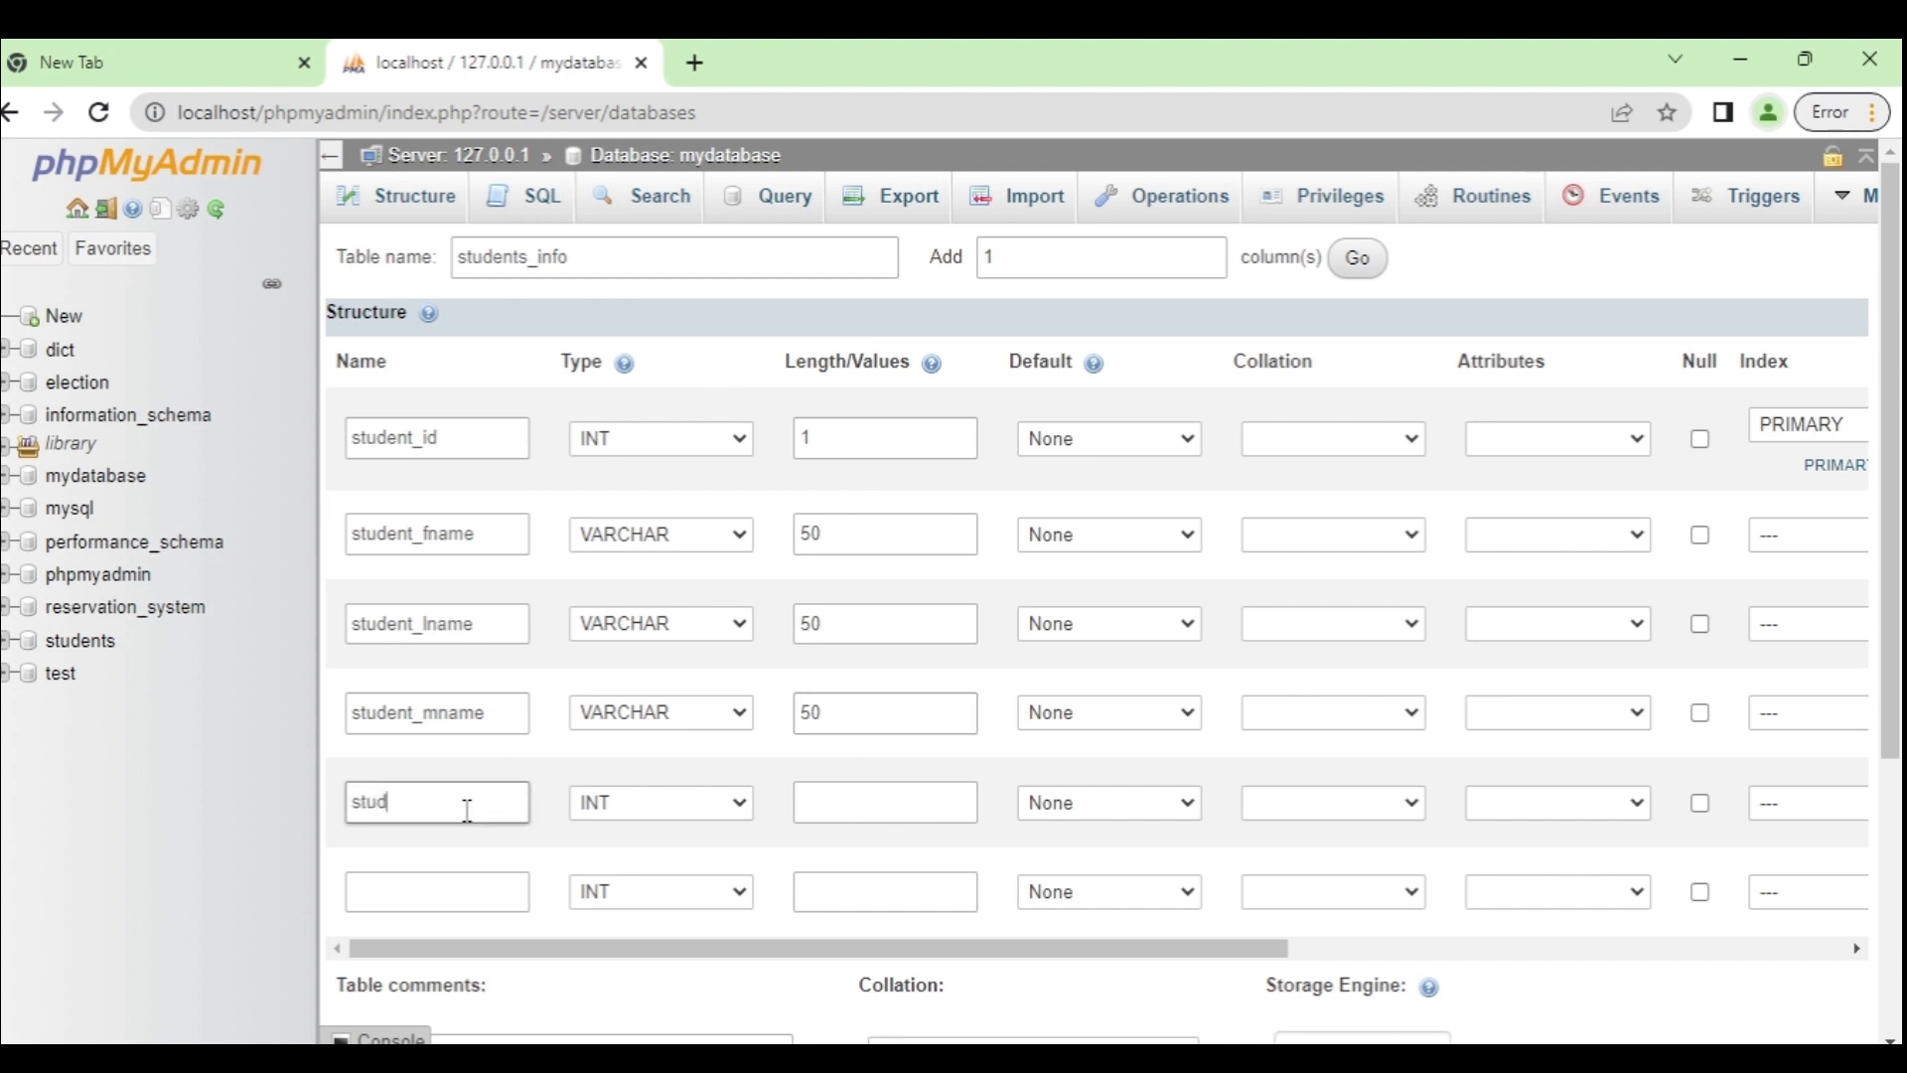
{"action": "type", "text": "ent_course"}
{"action": "left_click", "coordinate": [663, 813]}
{"action": "key", "text": "Down"}
{"action": "left_click", "coordinate": [858, 803]}
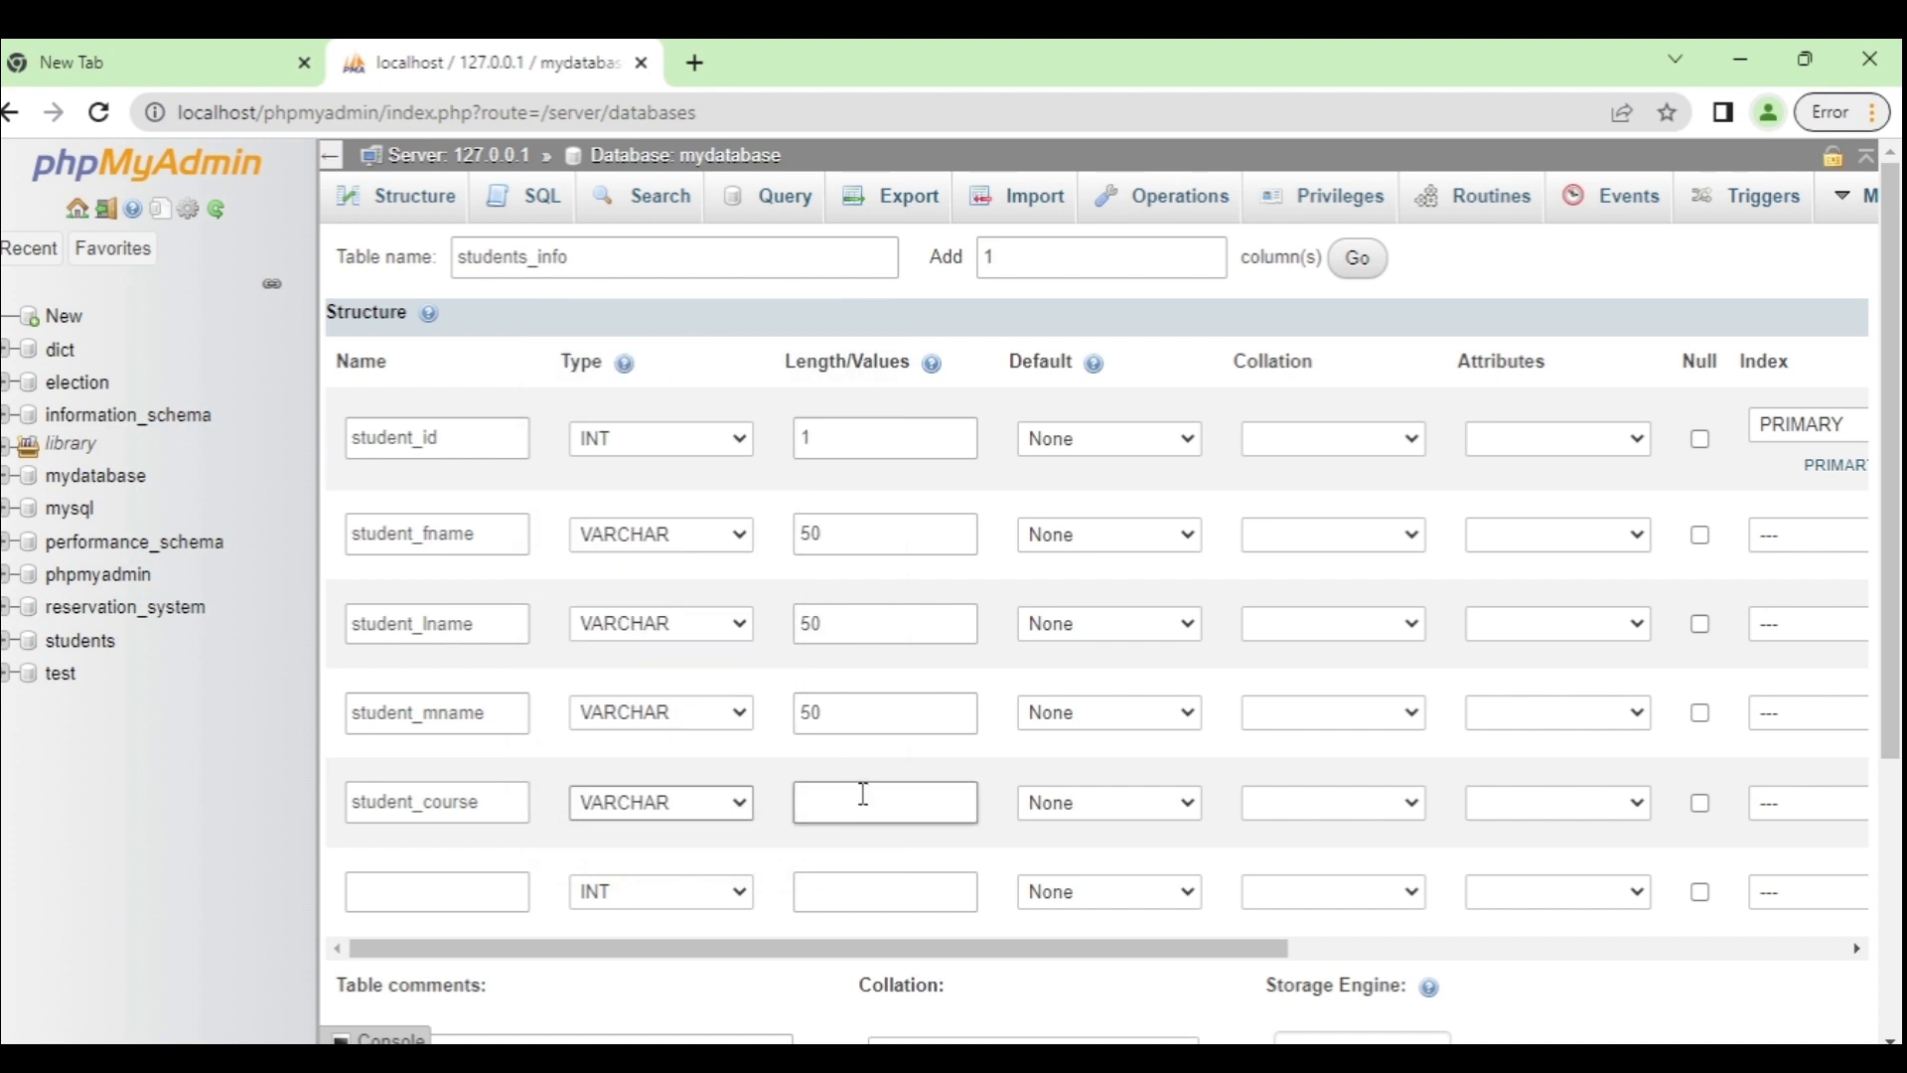
{"action": "type", "text": "10"}
Step: Make the sixth column student_age a VARCHAR of length 5, and save the table
{"action": "left_click", "coordinate": [470, 892]}
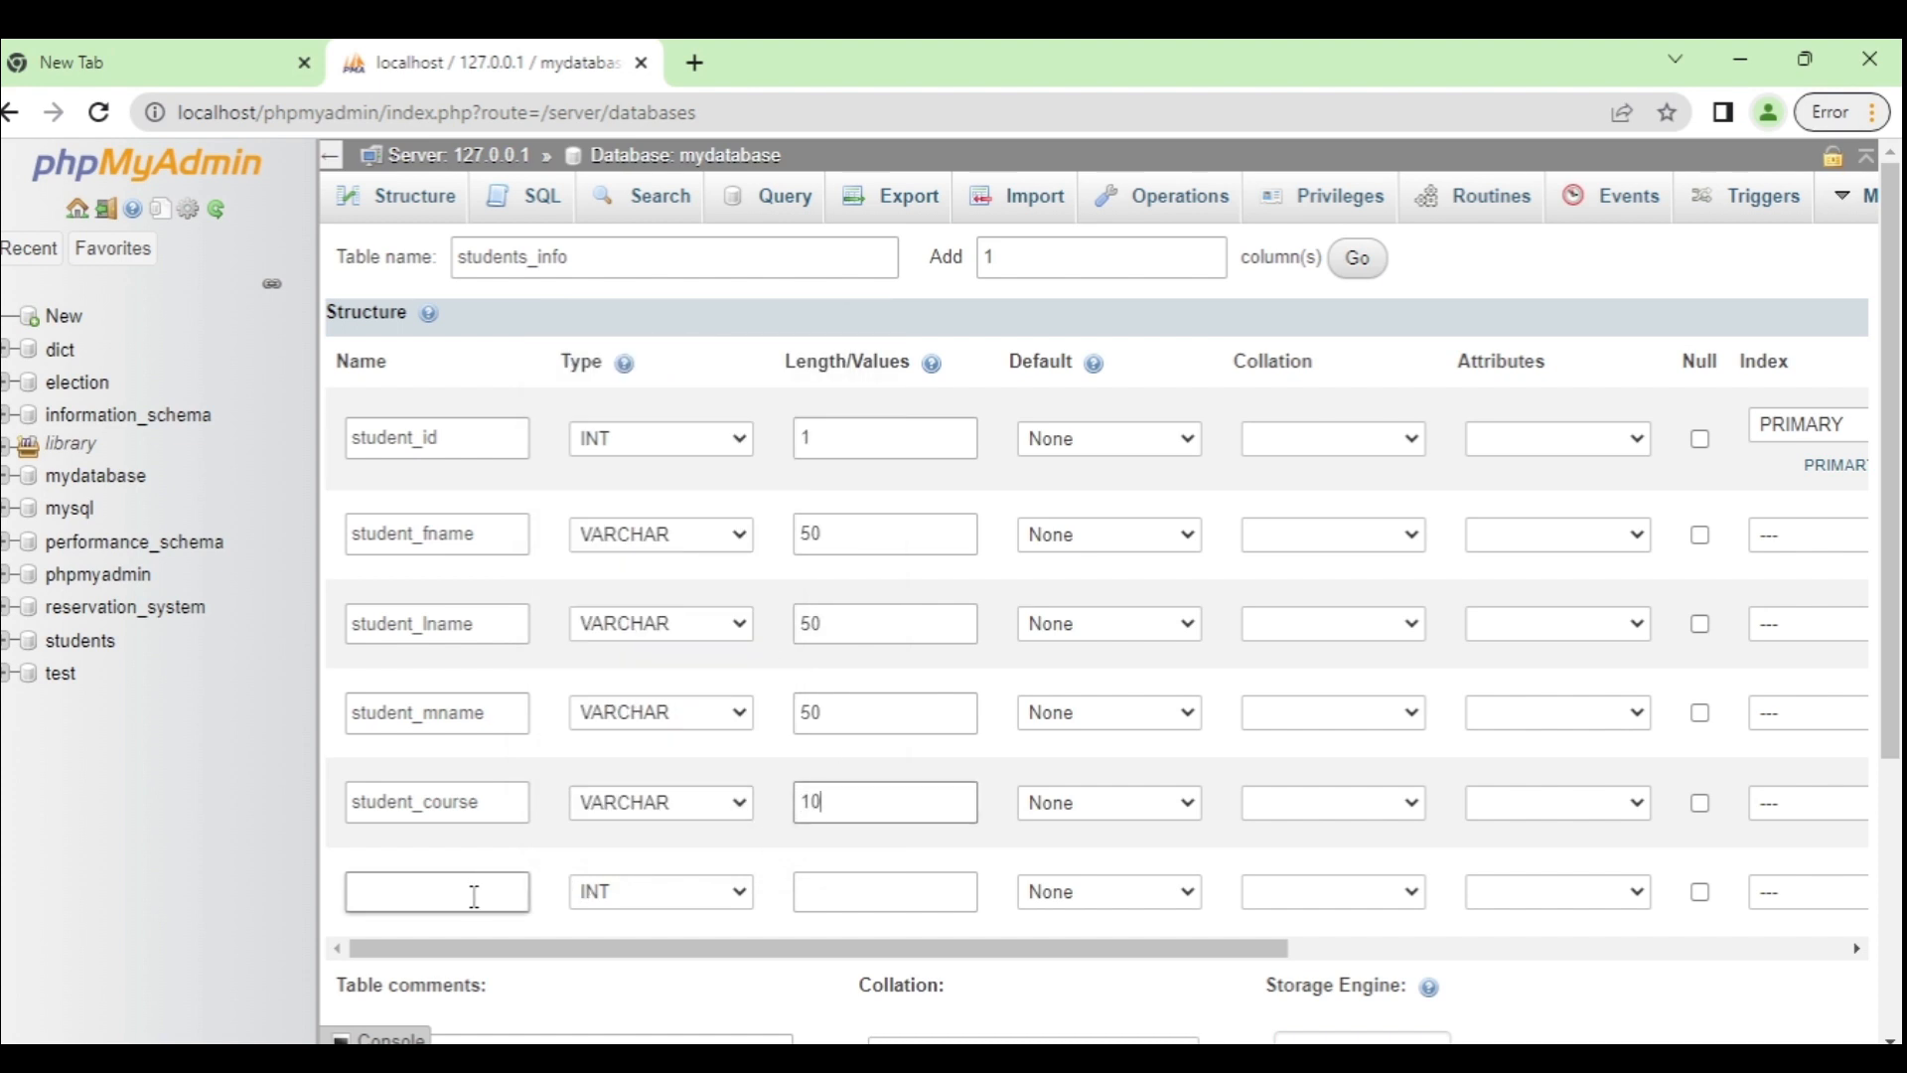
{"action": "type", "text": "student_age"}
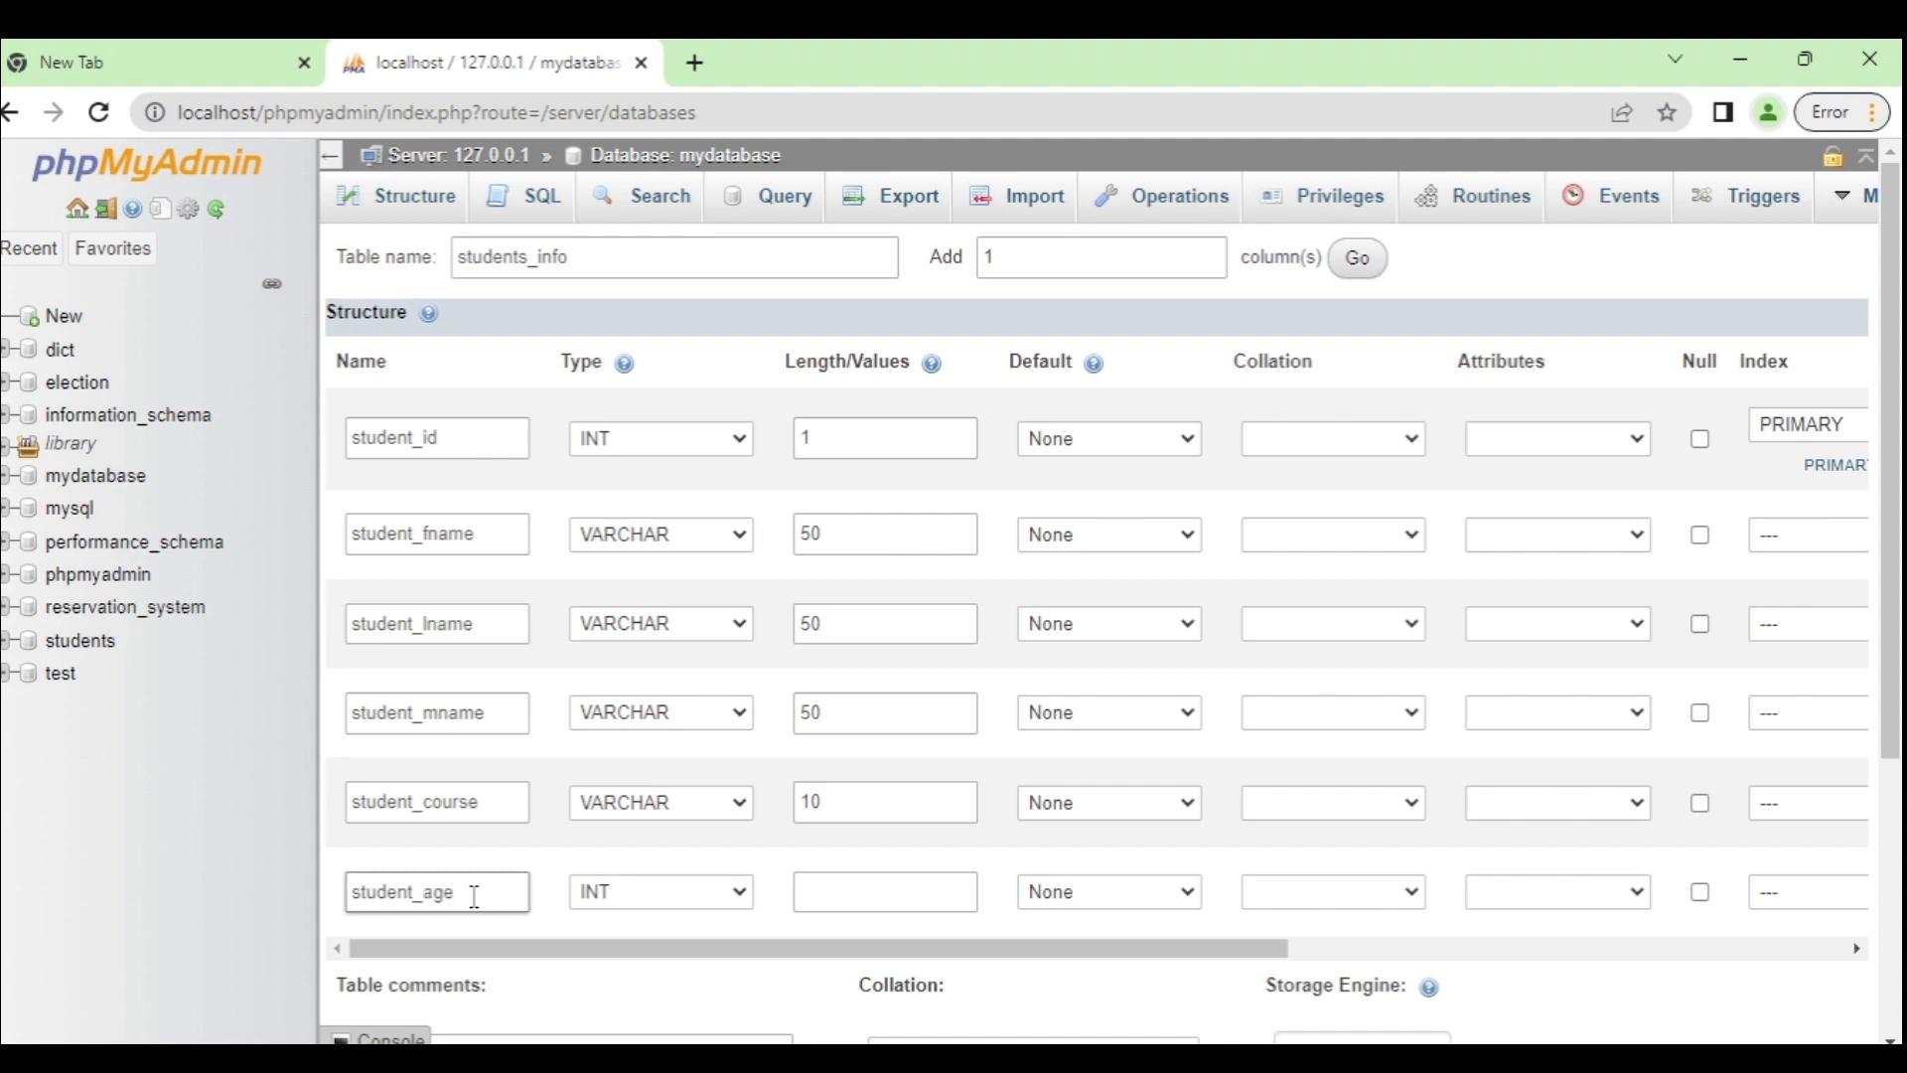
{"action": "left_click", "coordinate": [621, 892]}
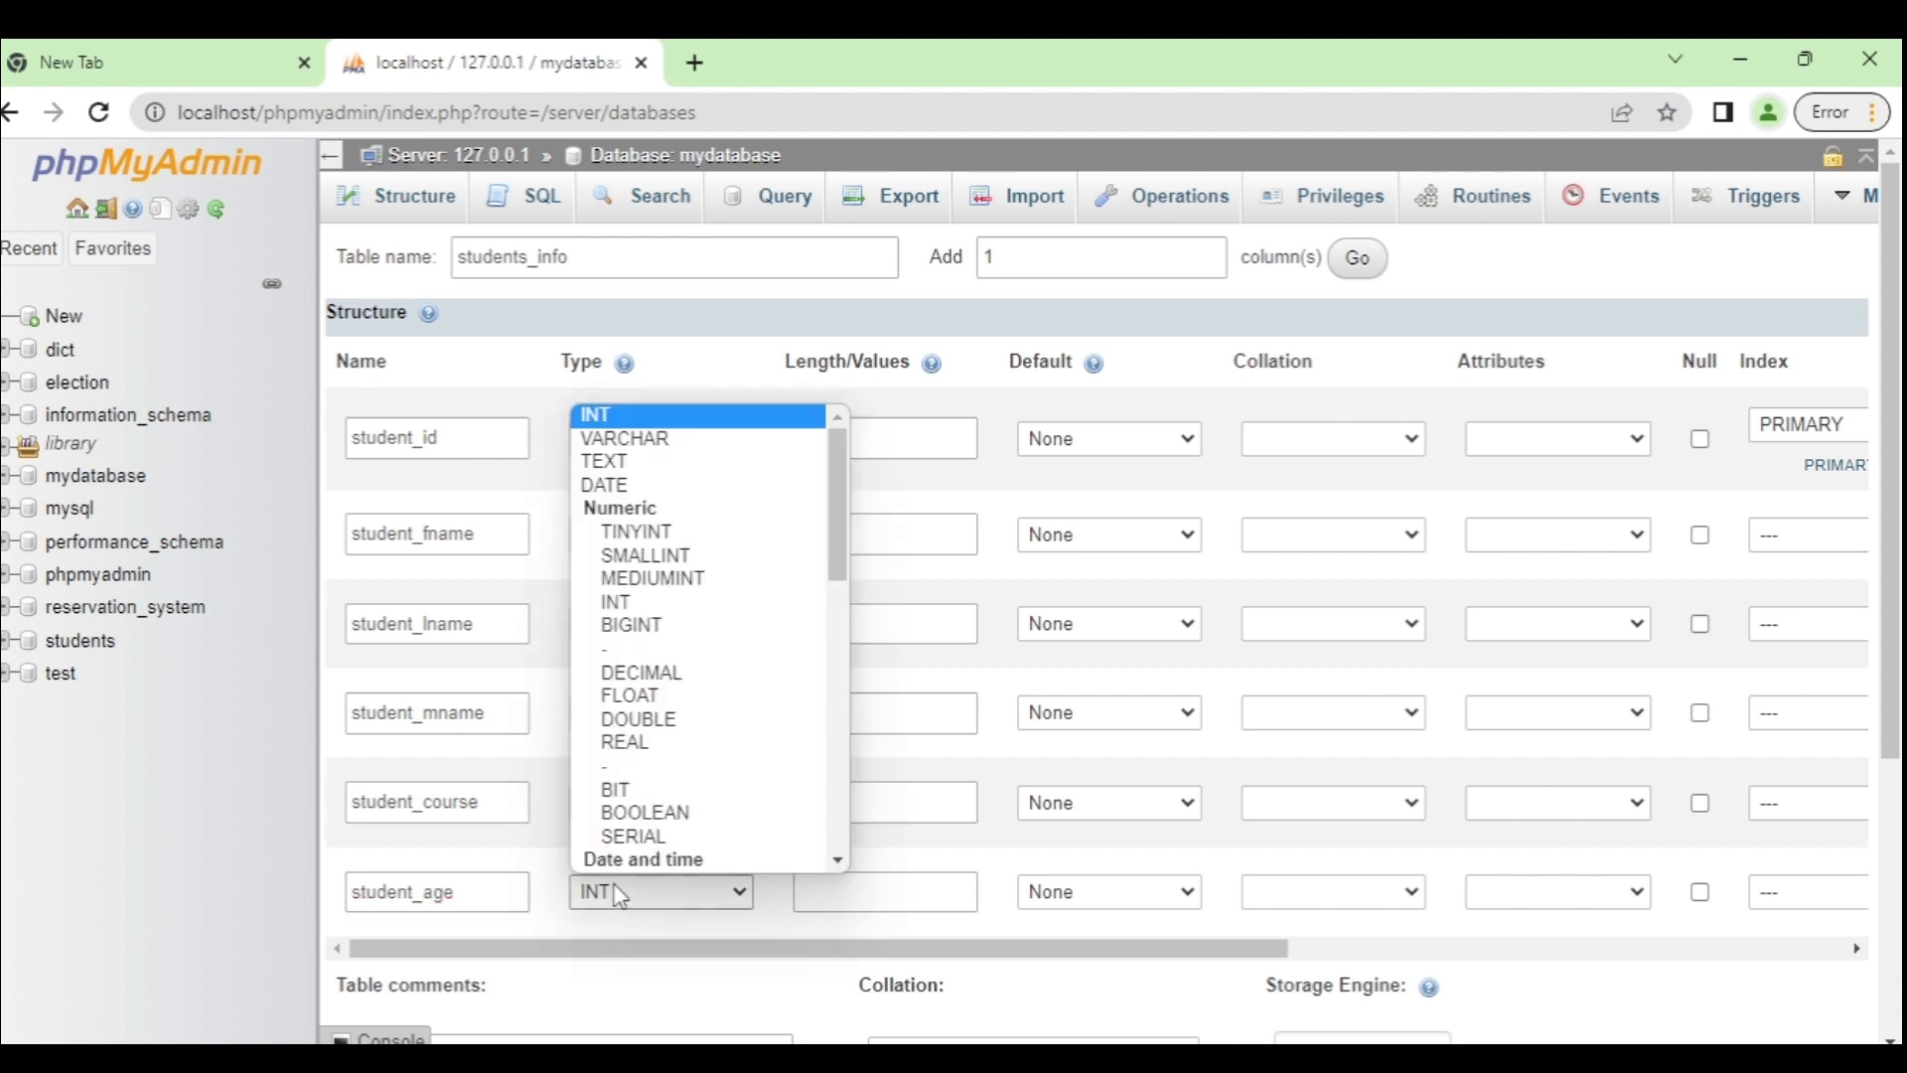
{"action": "key", "text": "Down"}
{"action": "key", "text": "Return"}
{"action": "left_click", "coordinate": [868, 897]}
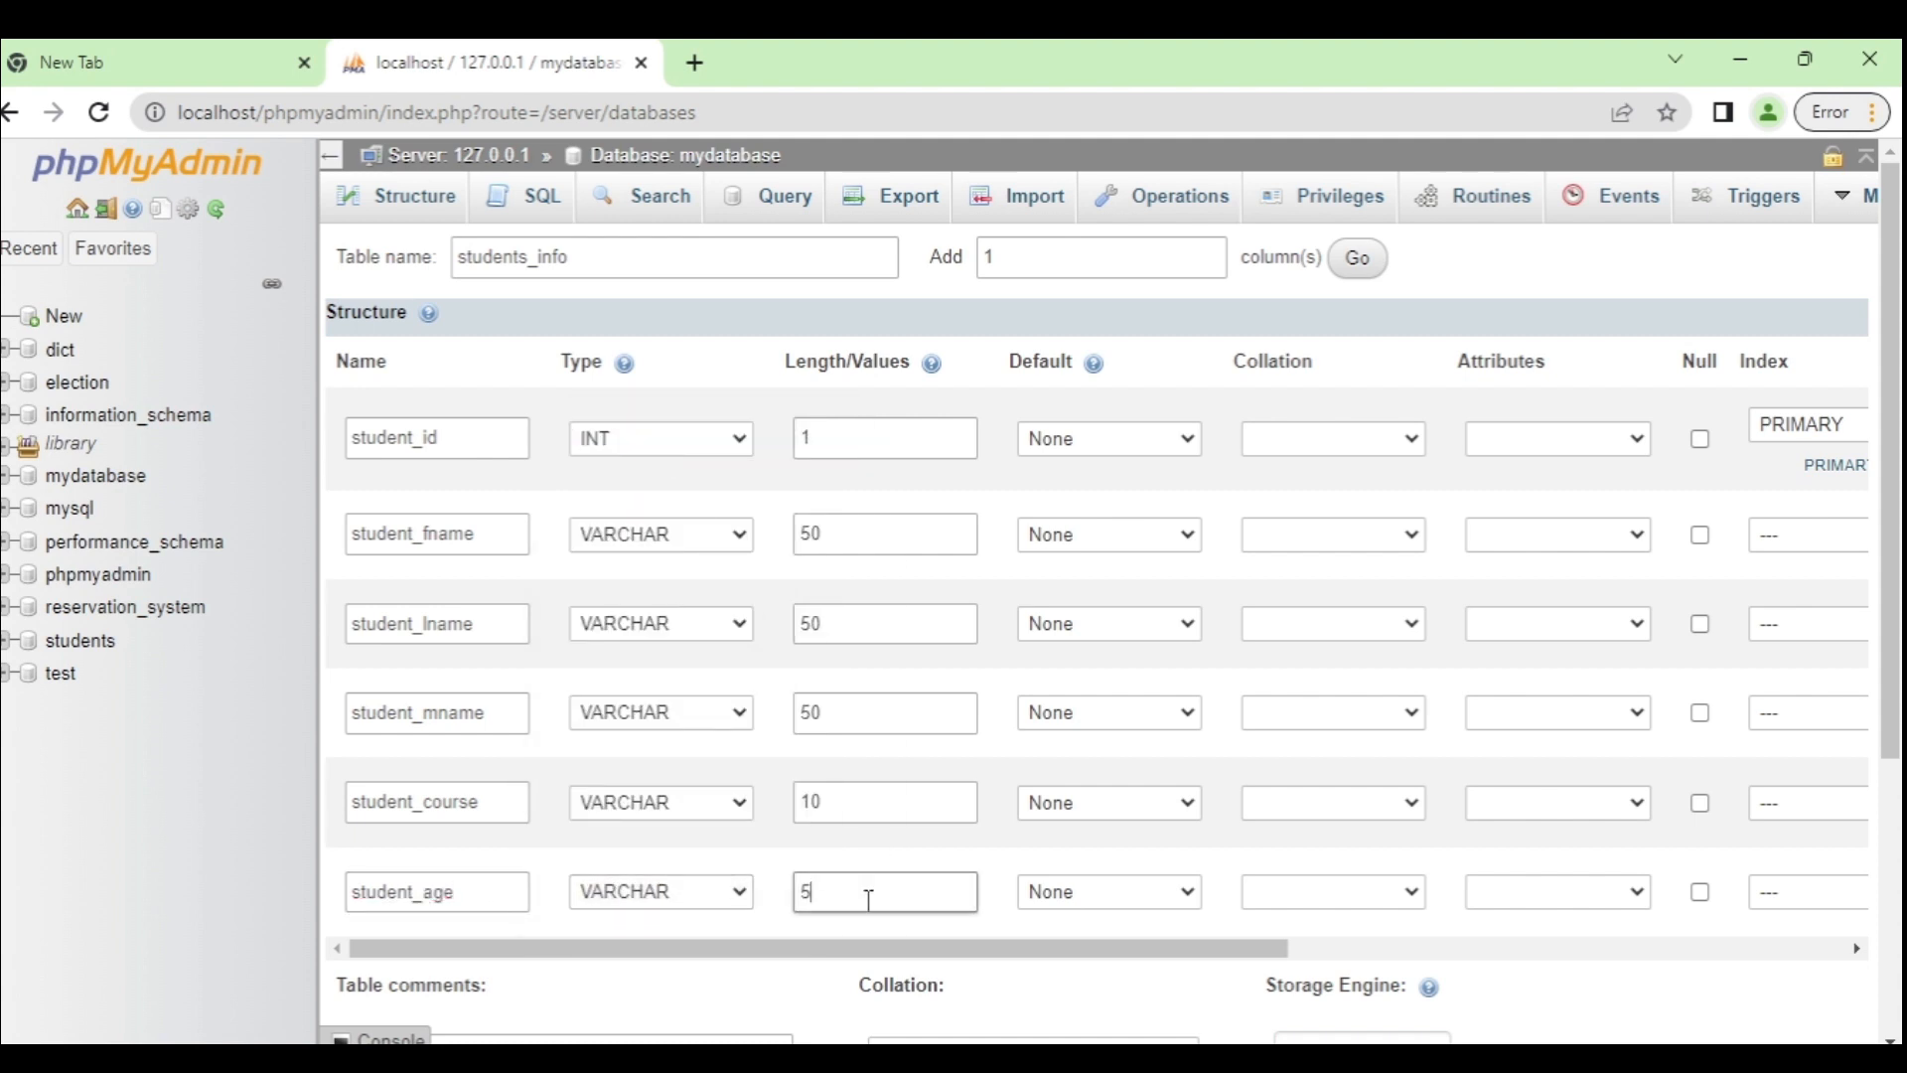
{"action": "left_click_drag", "start_coordinate": [1899, 432], "coordinate": [1898, 709]}
{"action": "left_click", "coordinate": [532, 949]}
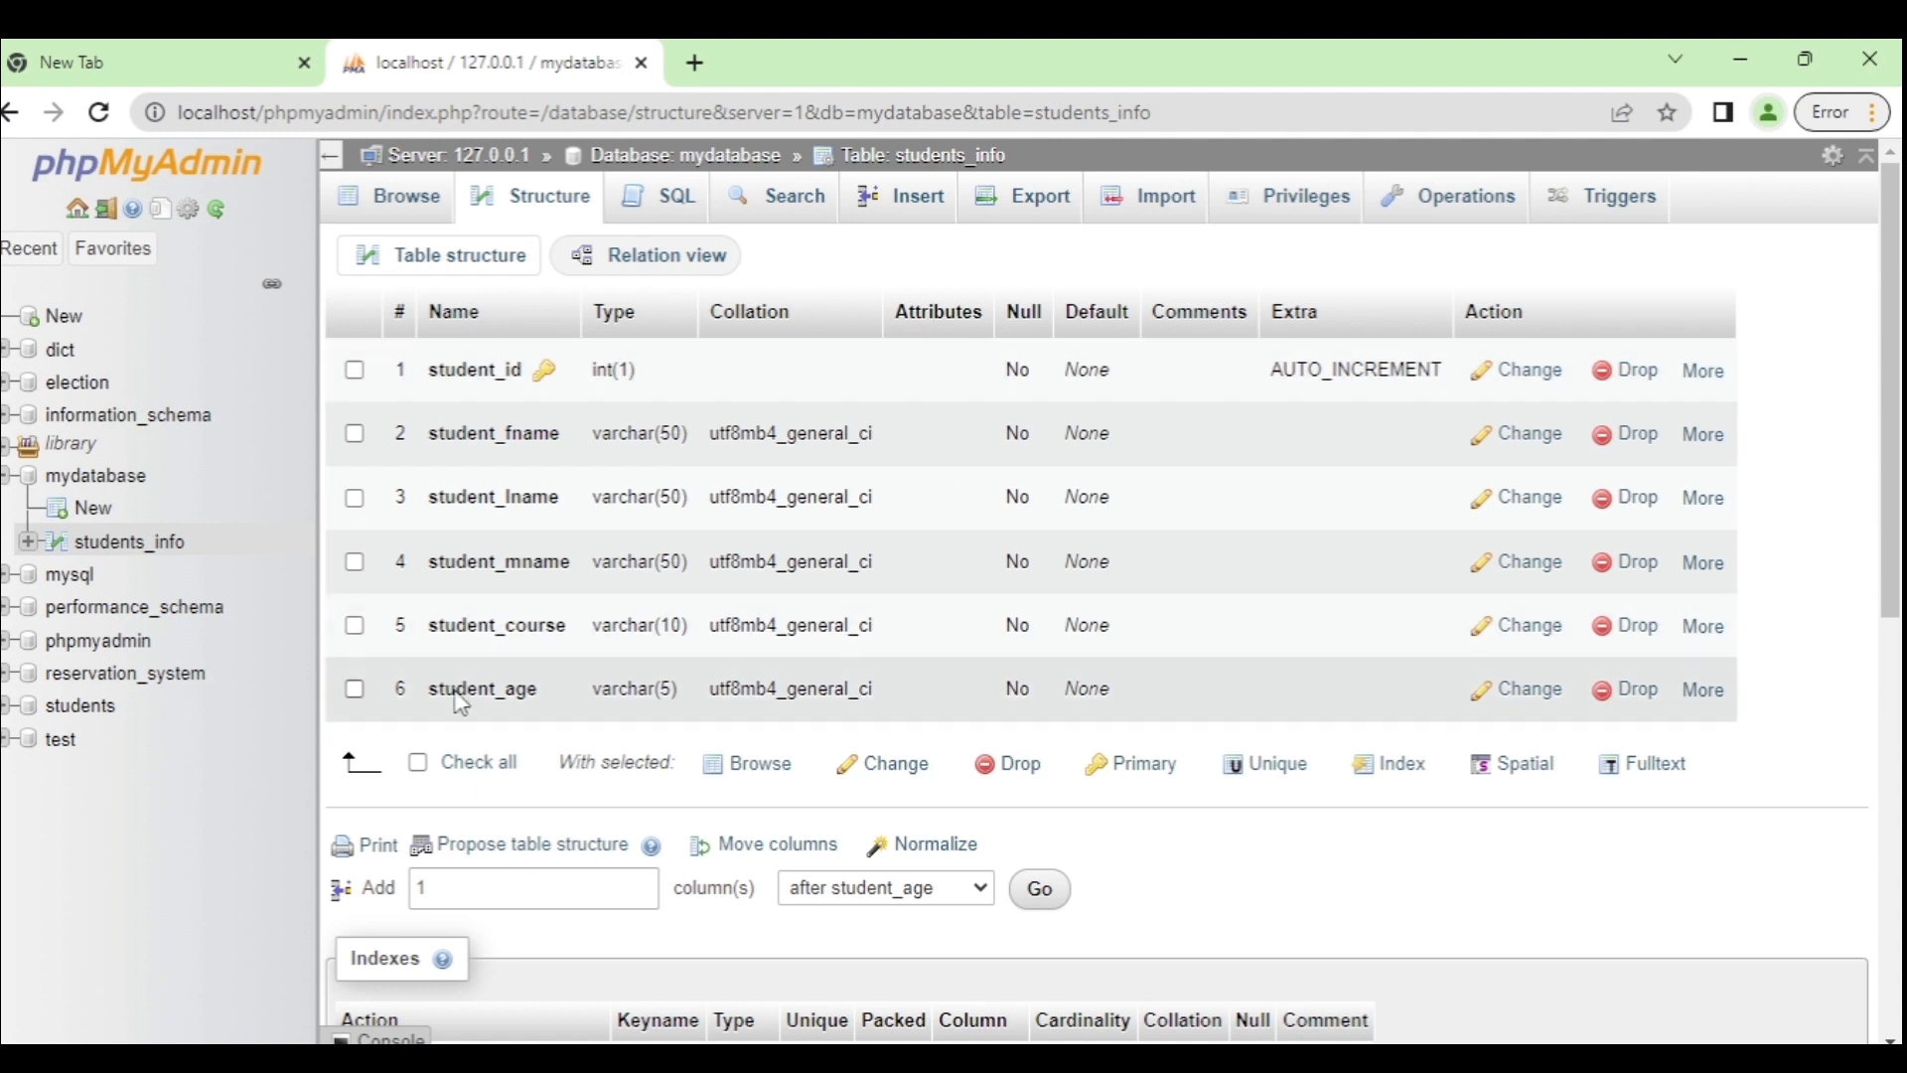
Step: Insert a row with the student's first, last and middle names, course BSCS and age 21
{"action": "left_click", "coordinate": [910, 202]}
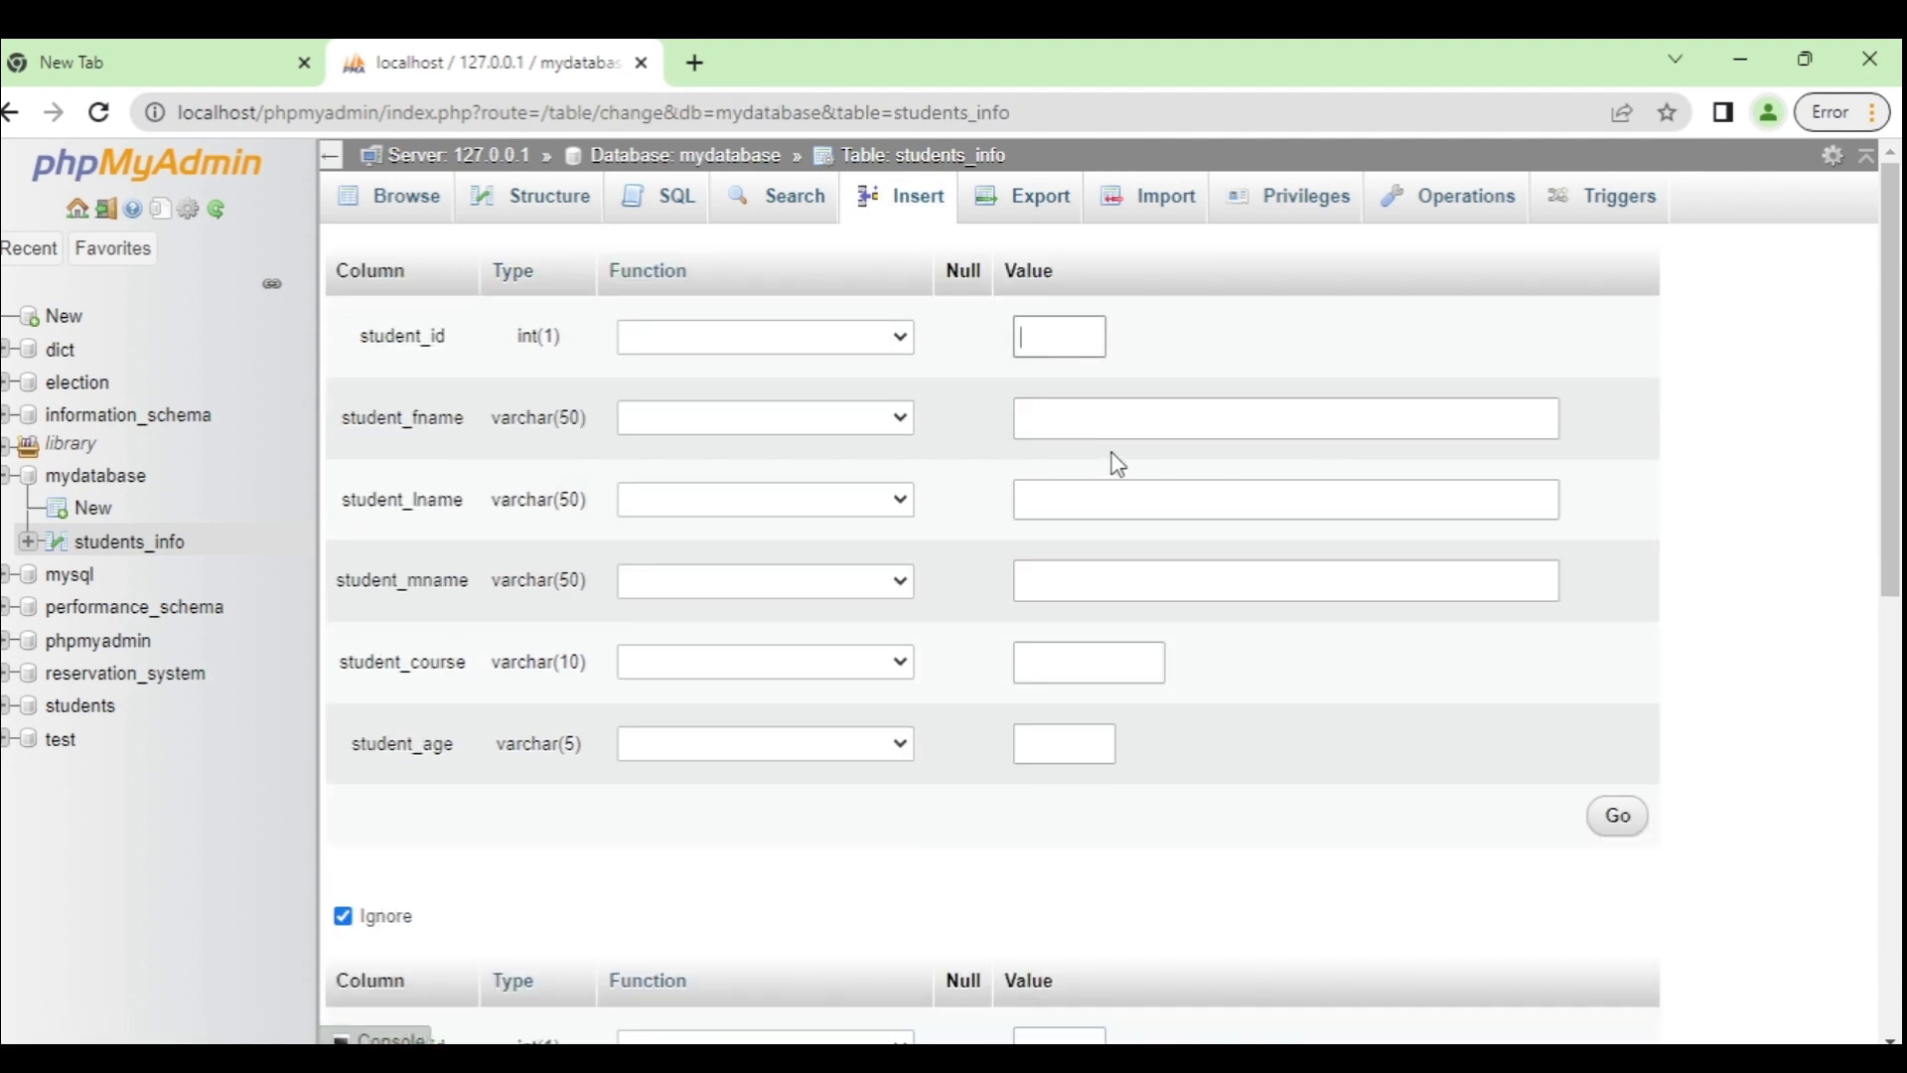
{"action": "left_click", "coordinate": [1093, 418]}
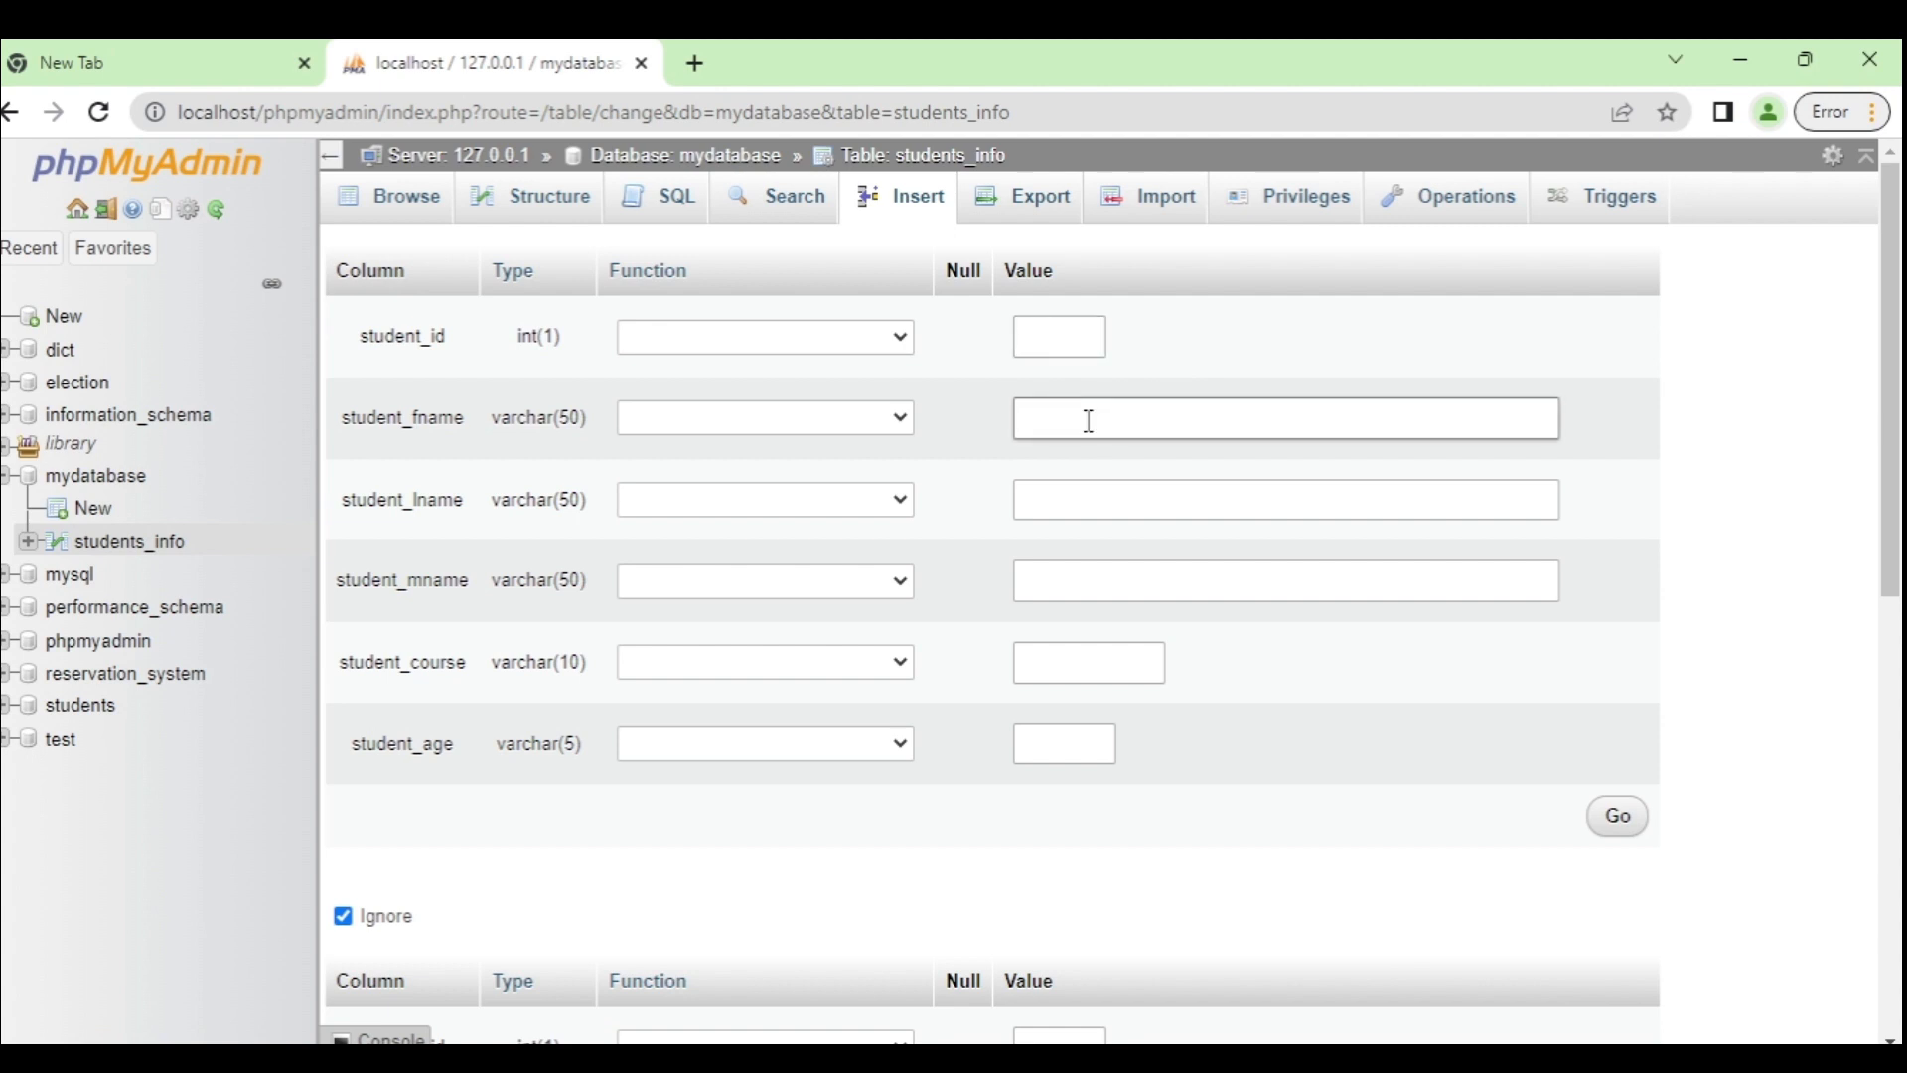
{"action": "left_click", "coordinate": [1077, 504]}
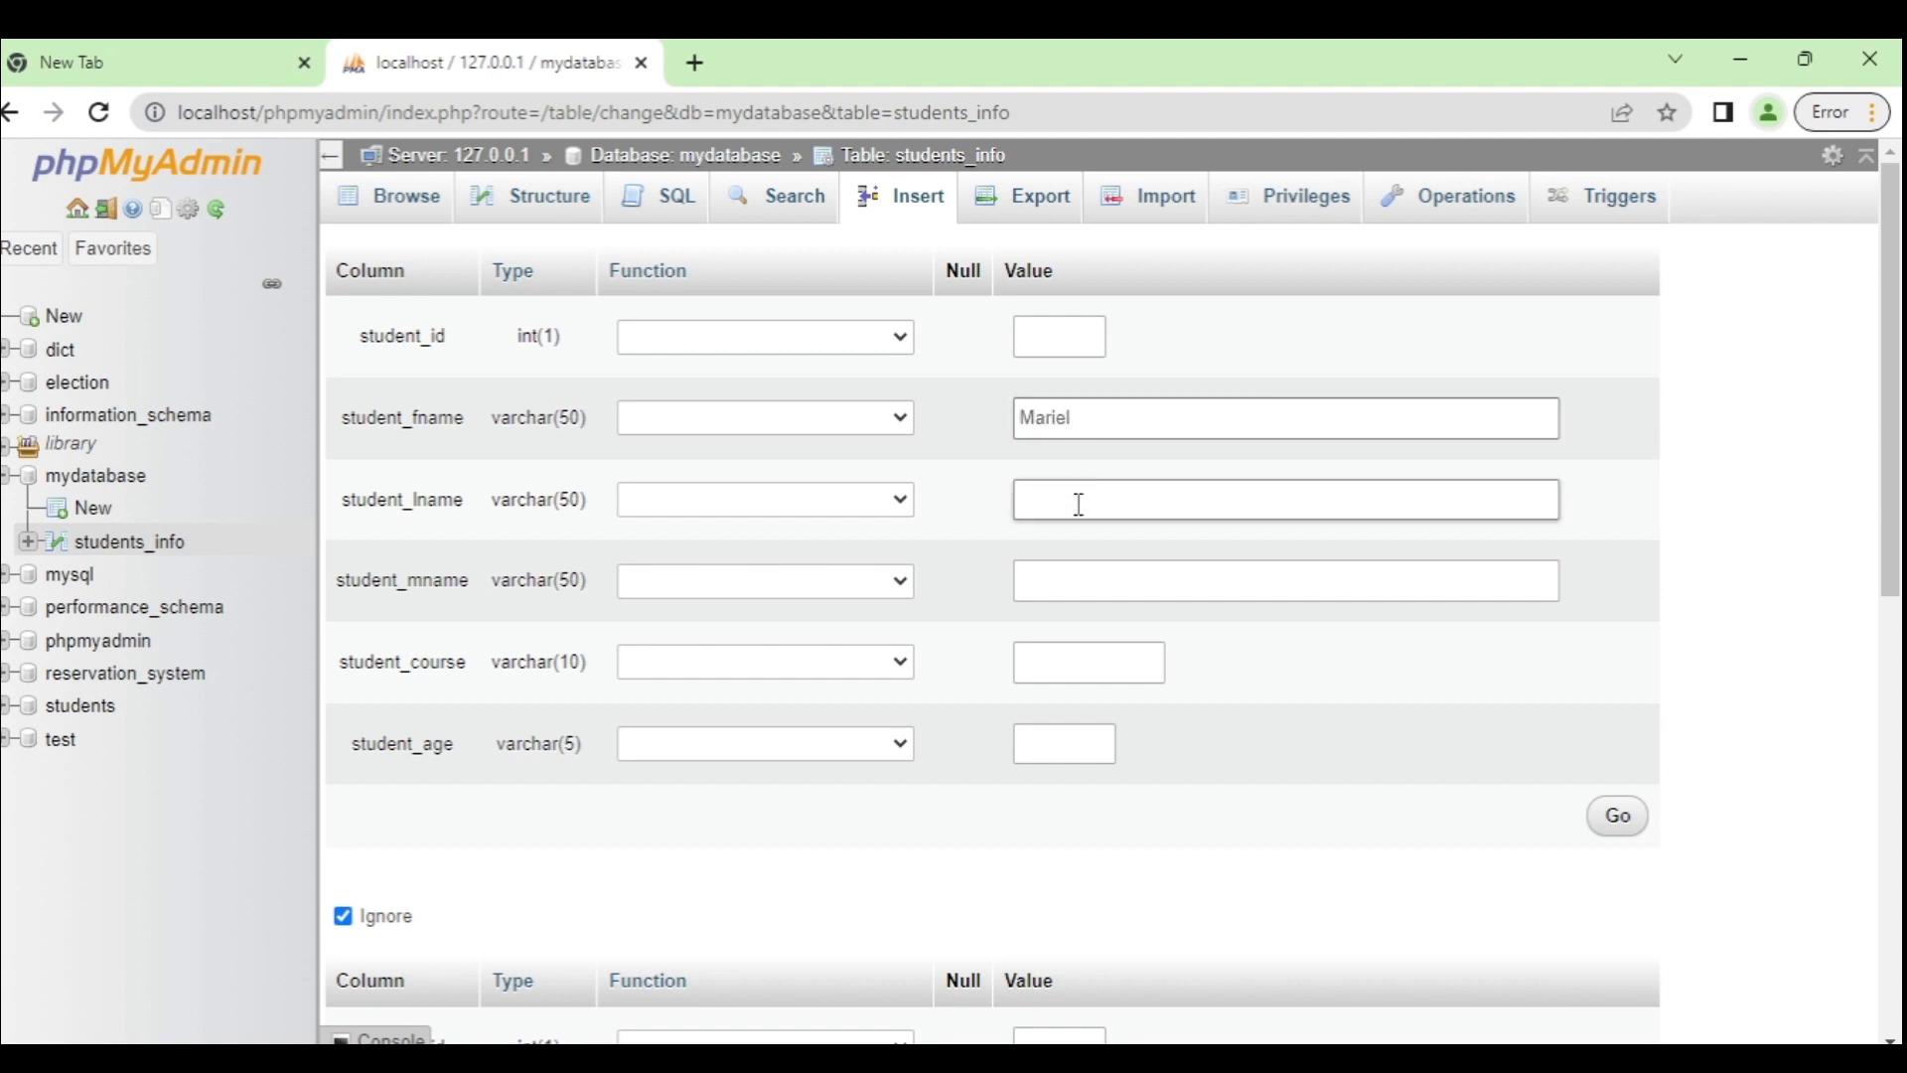
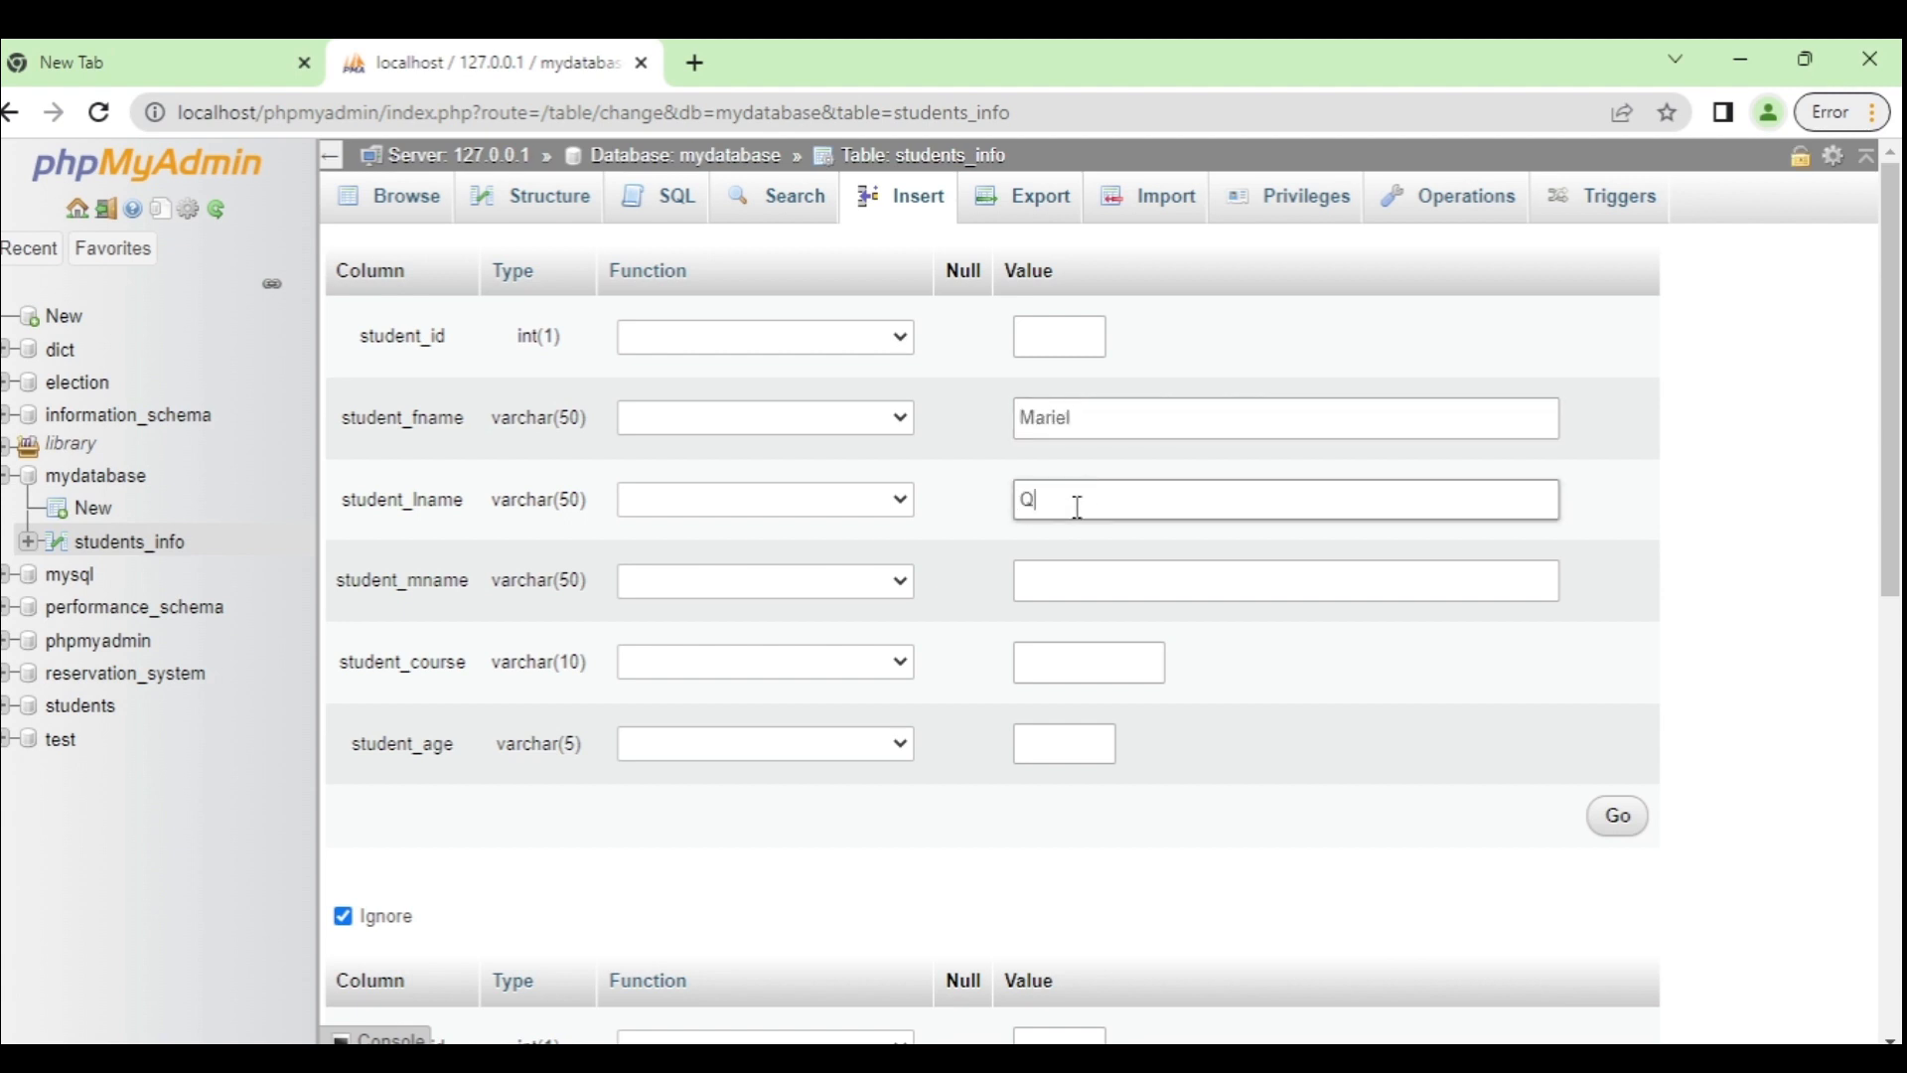
{"action": "left_click", "coordinate": [1085, 580]}
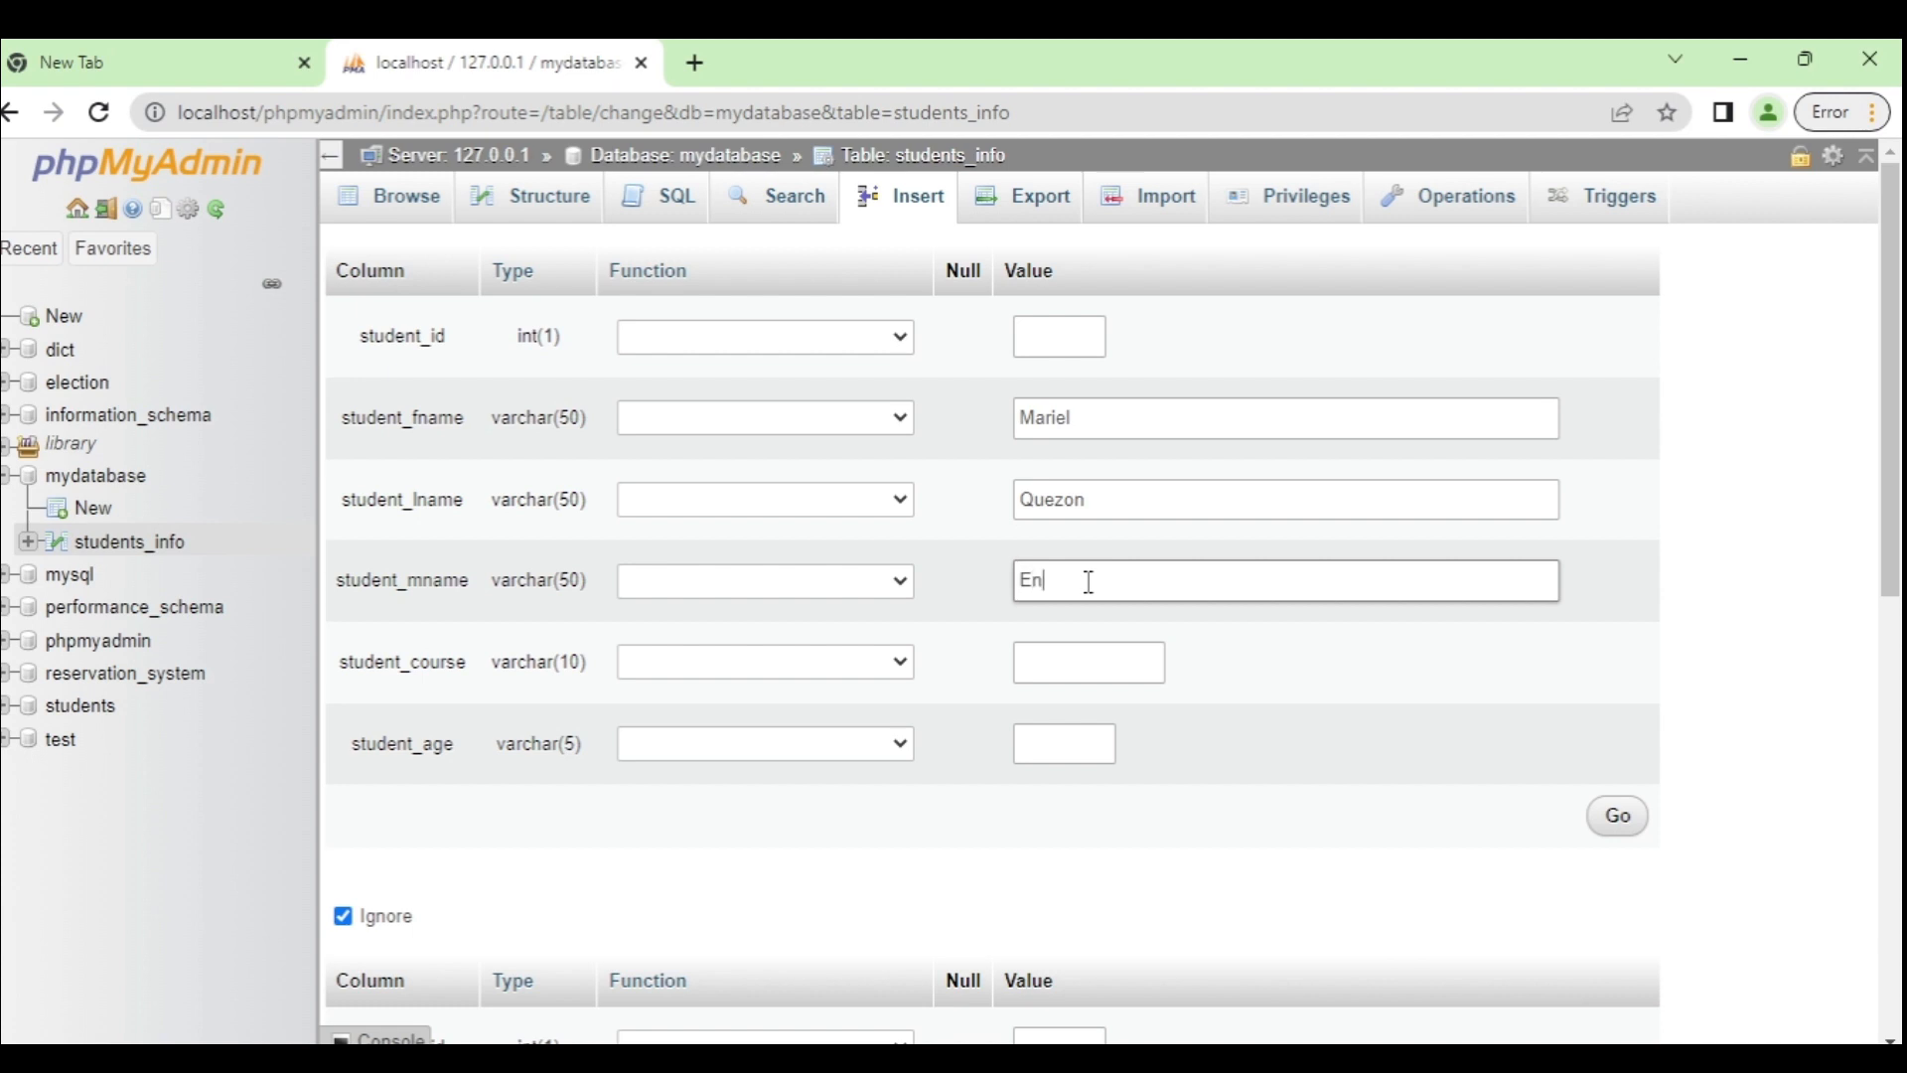
{"action": "left_click", "coordinate": [1079, 659]}
{"action": "type", "text": "BSCS"}
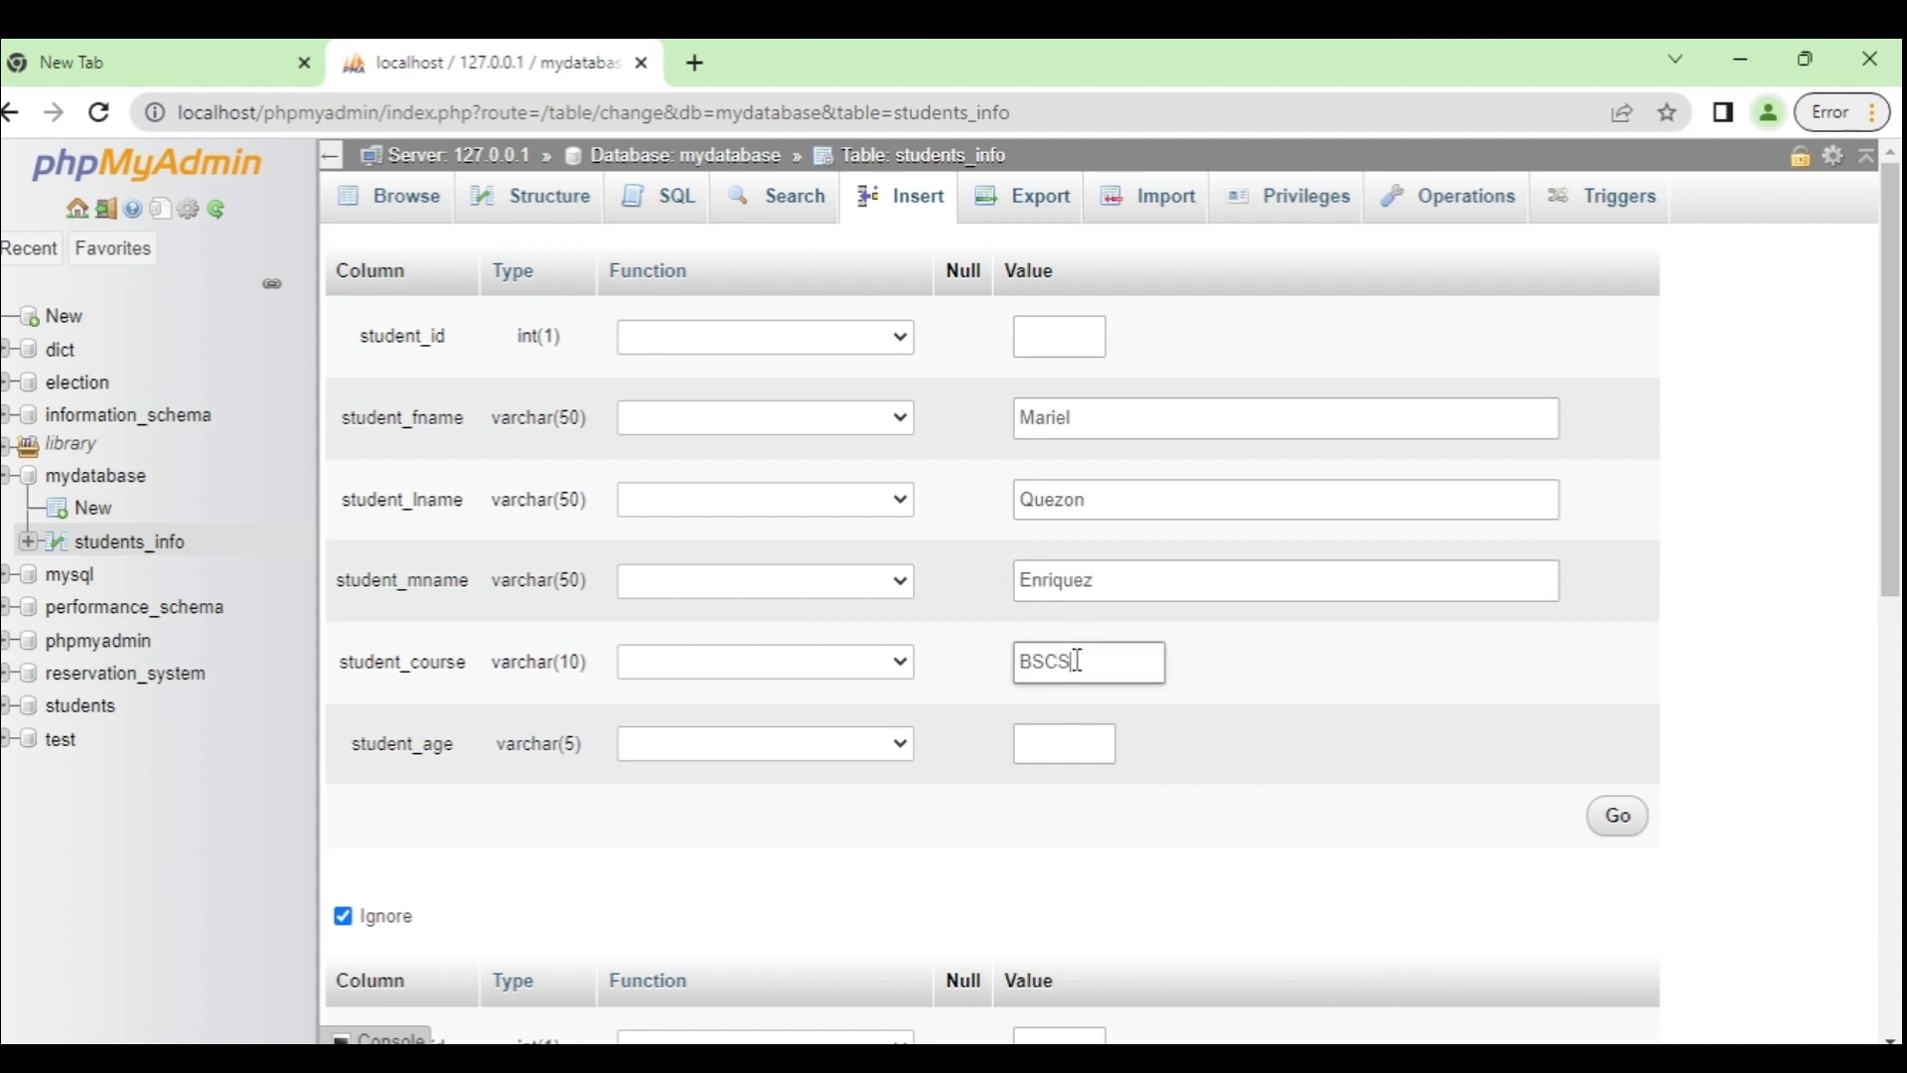
{"action": "left_click", "coordinate": [1065, 745]}
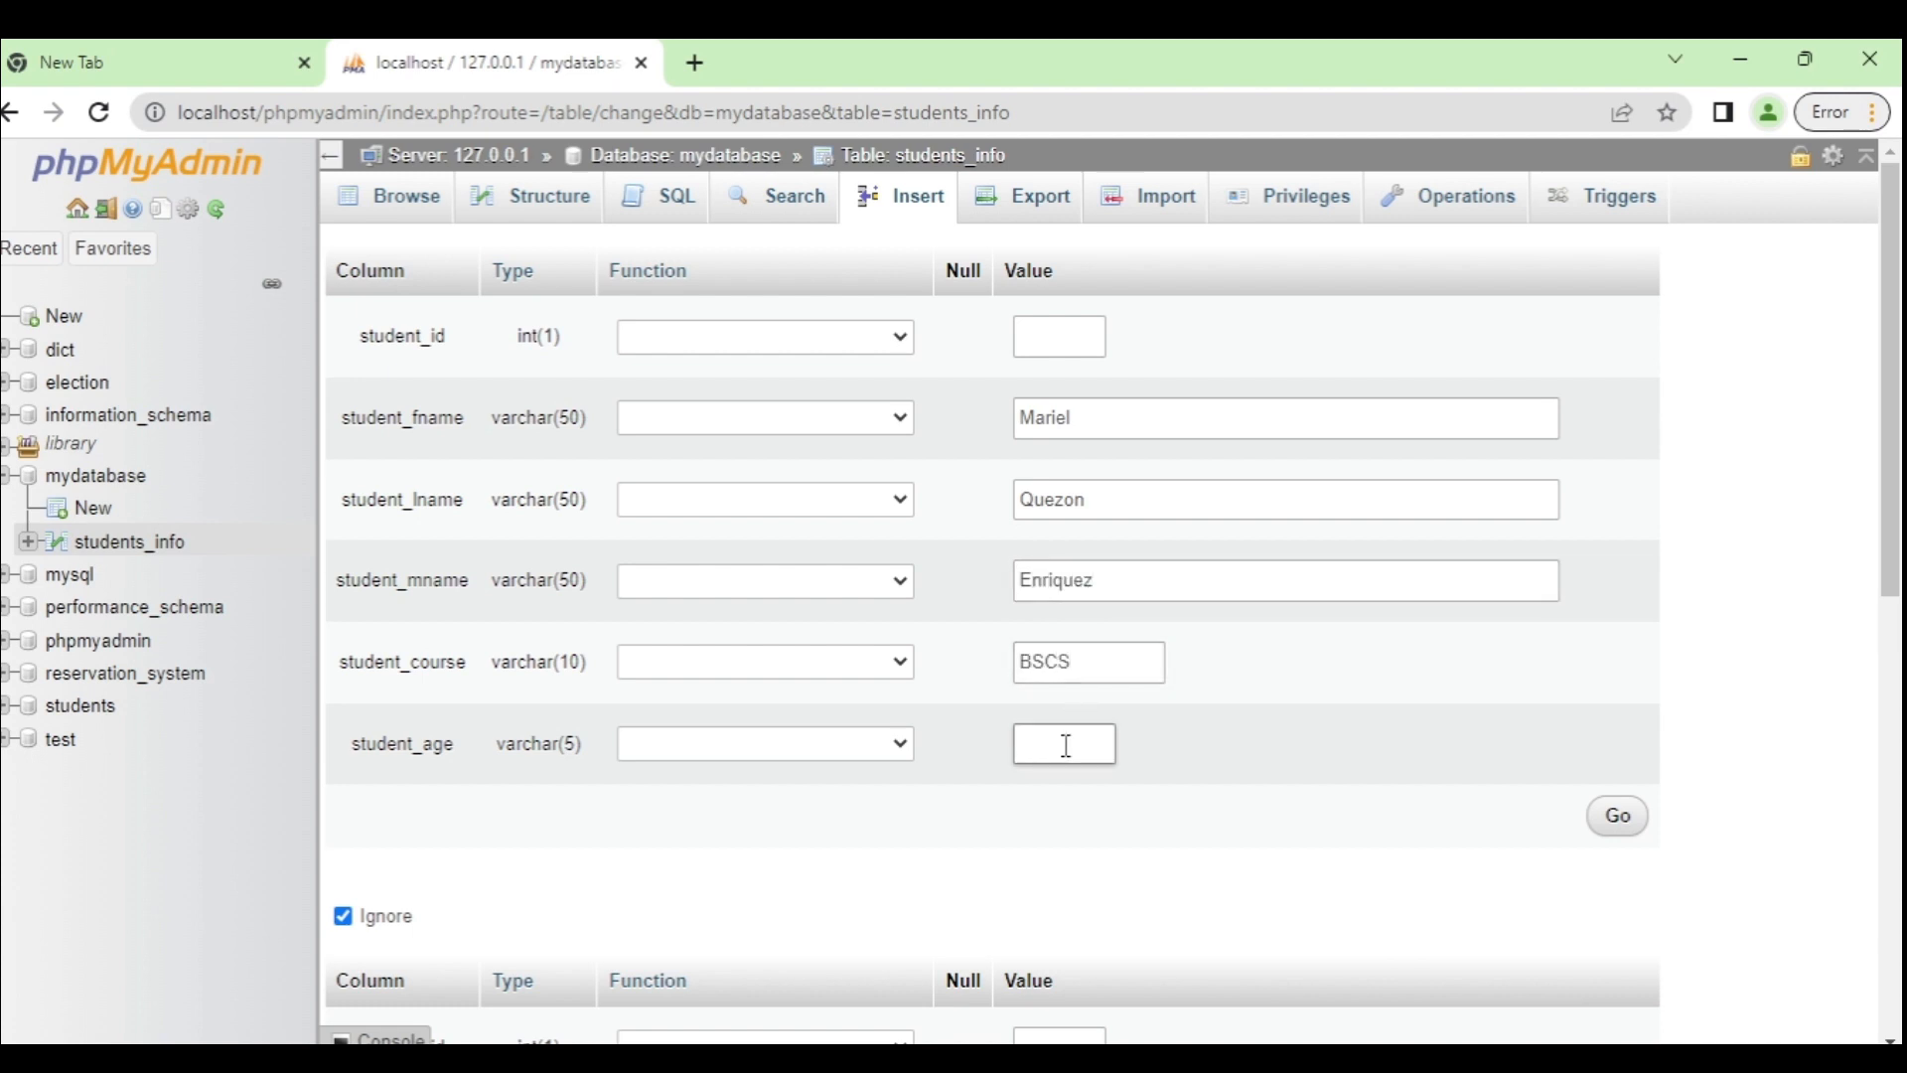
{"action": "left_click", "coordinate": [1616, 826]}
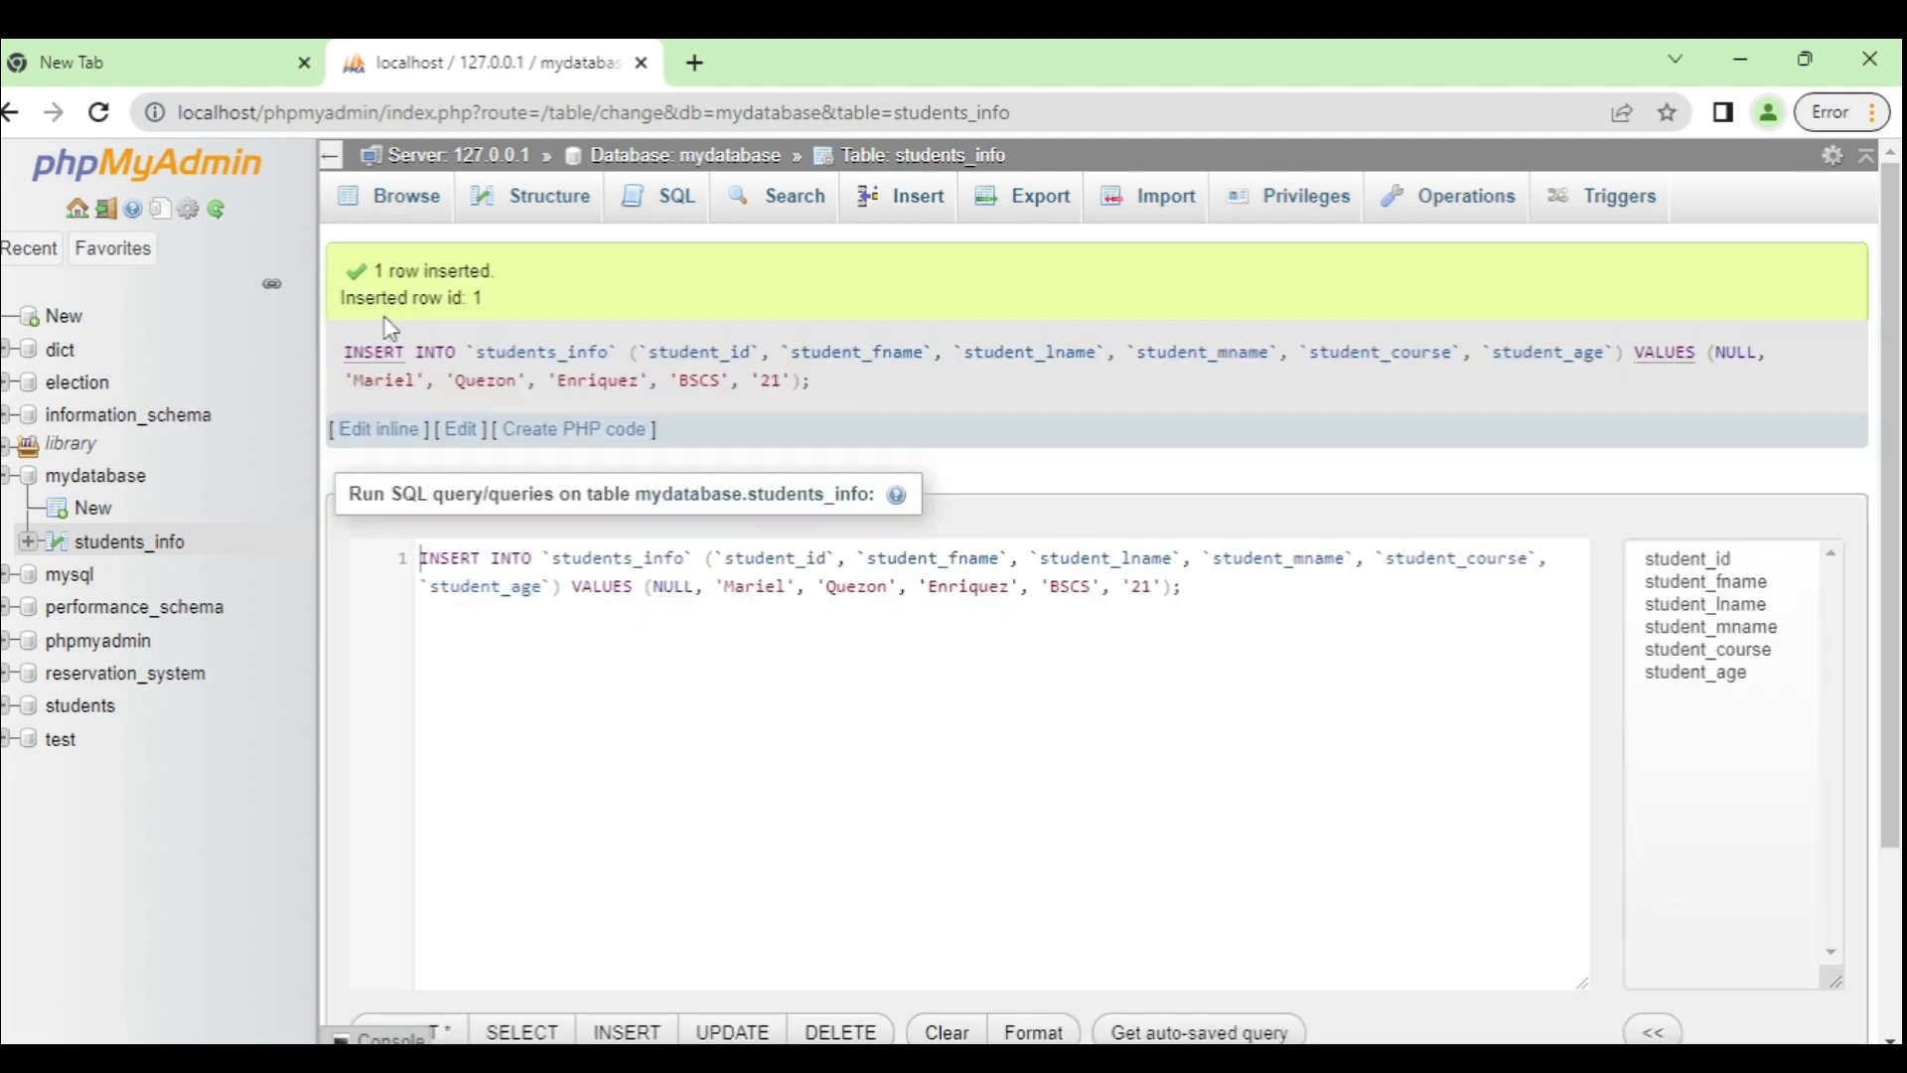
Step: Check the stored row, then enter the second student's first, last and middle names
{"action": "left_click", "coordinate": [397, 220]}
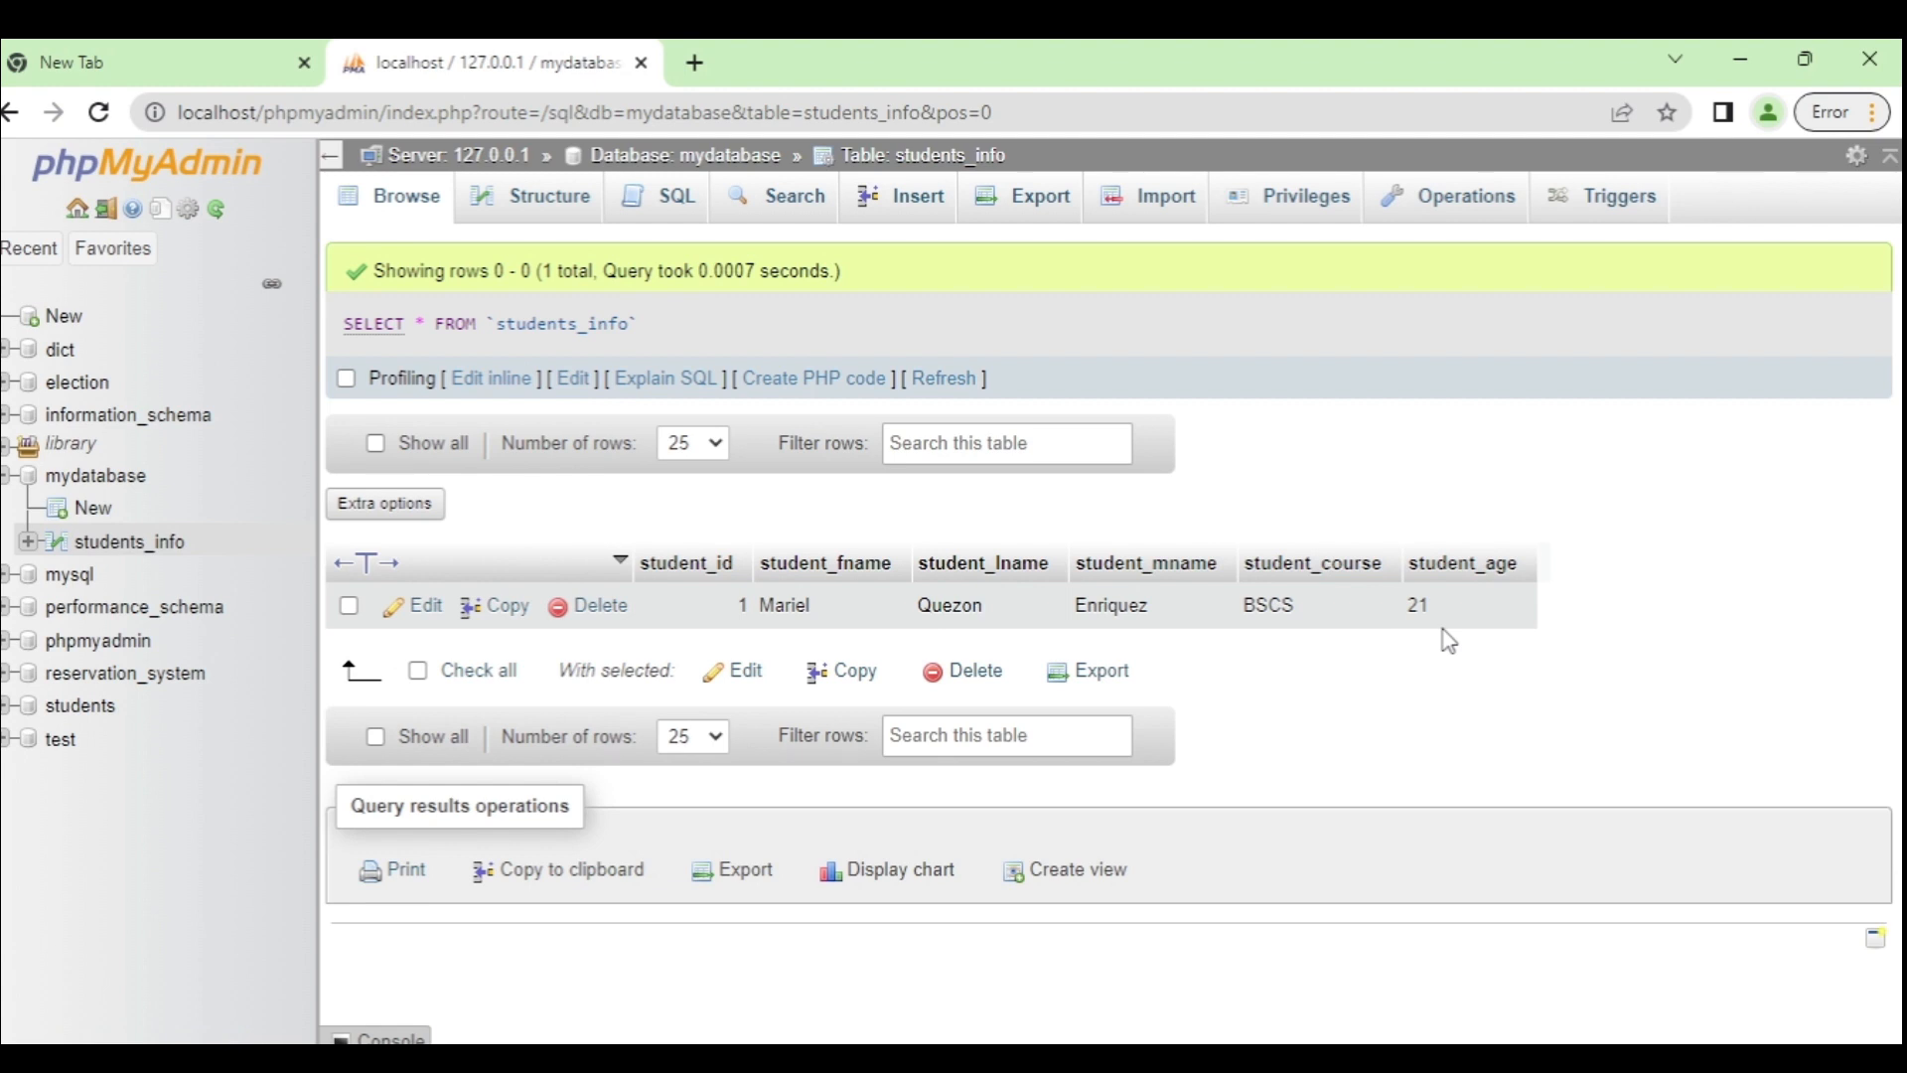
{"action": "left_click", "coordinate": [922, 209]}
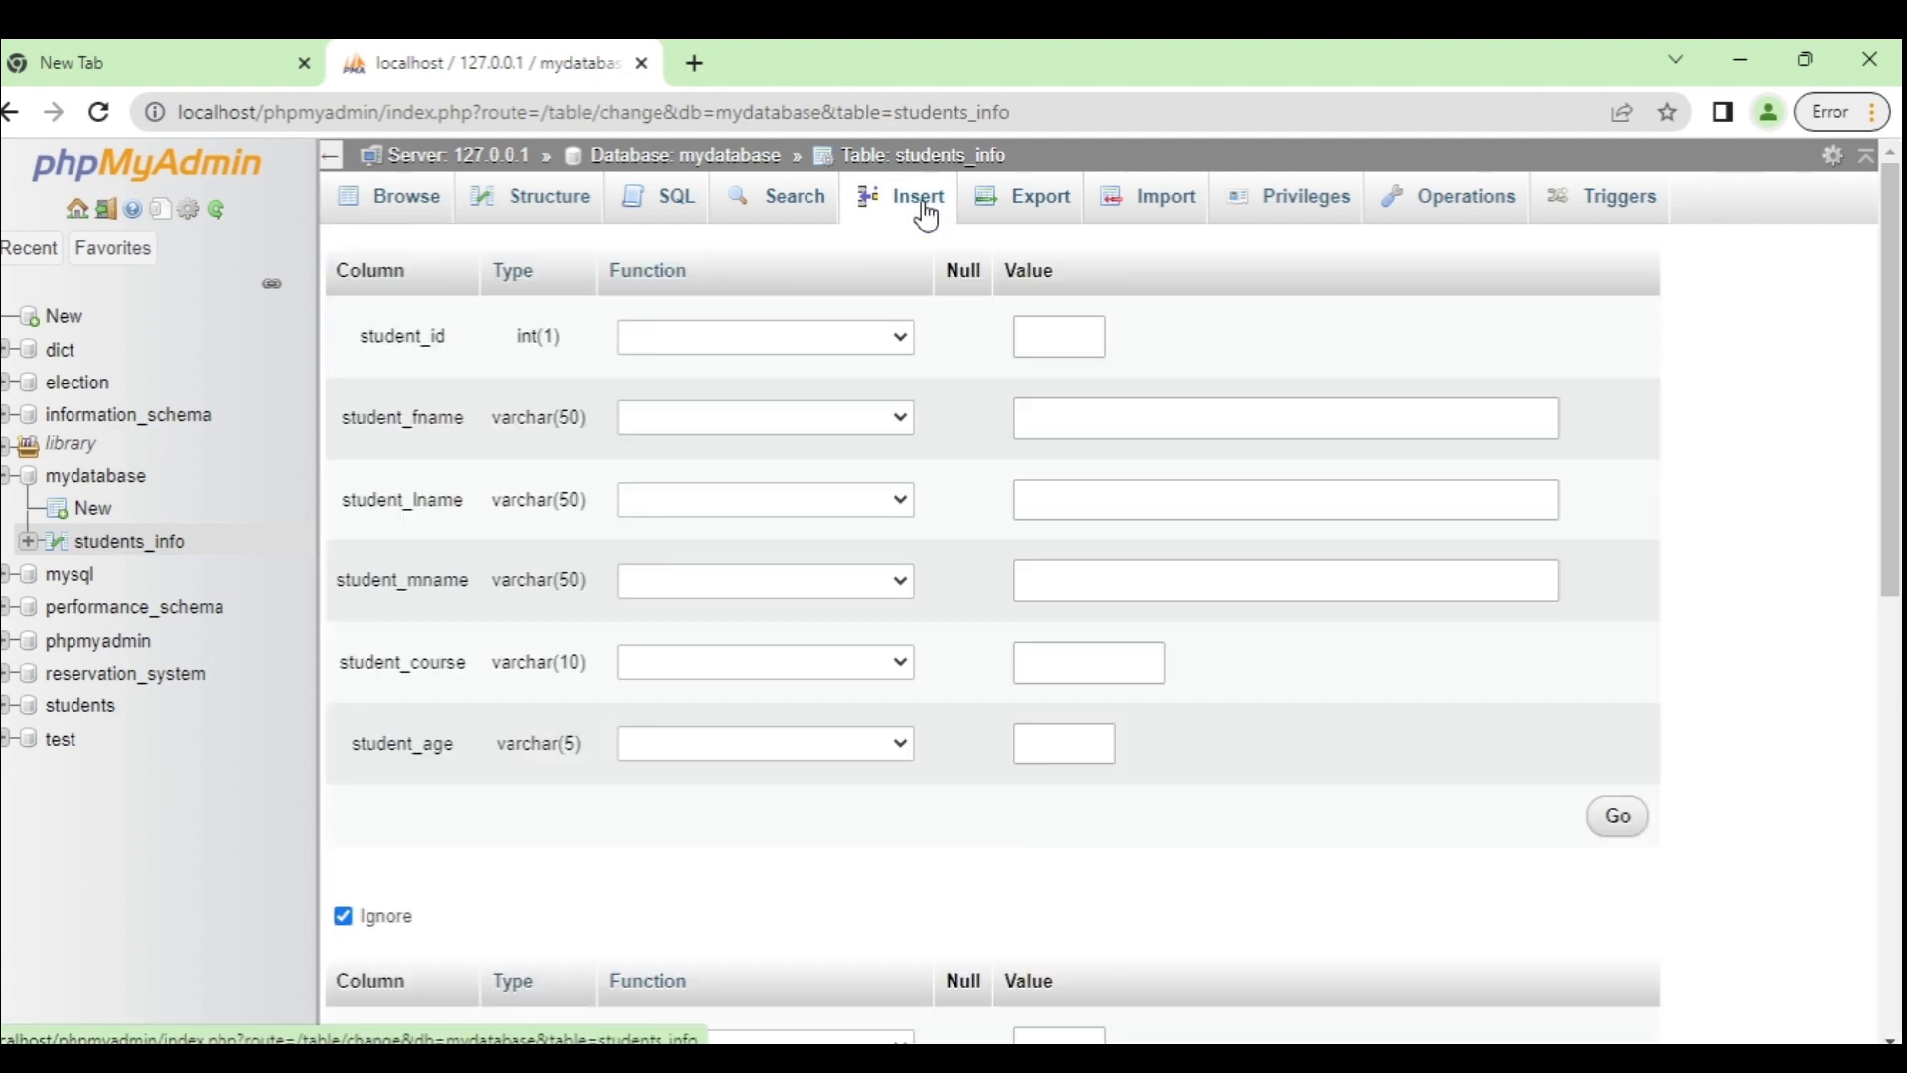
{"action": "left_click", "coordinate": [1053, 417]}
{"action": "type", "text": "John"}
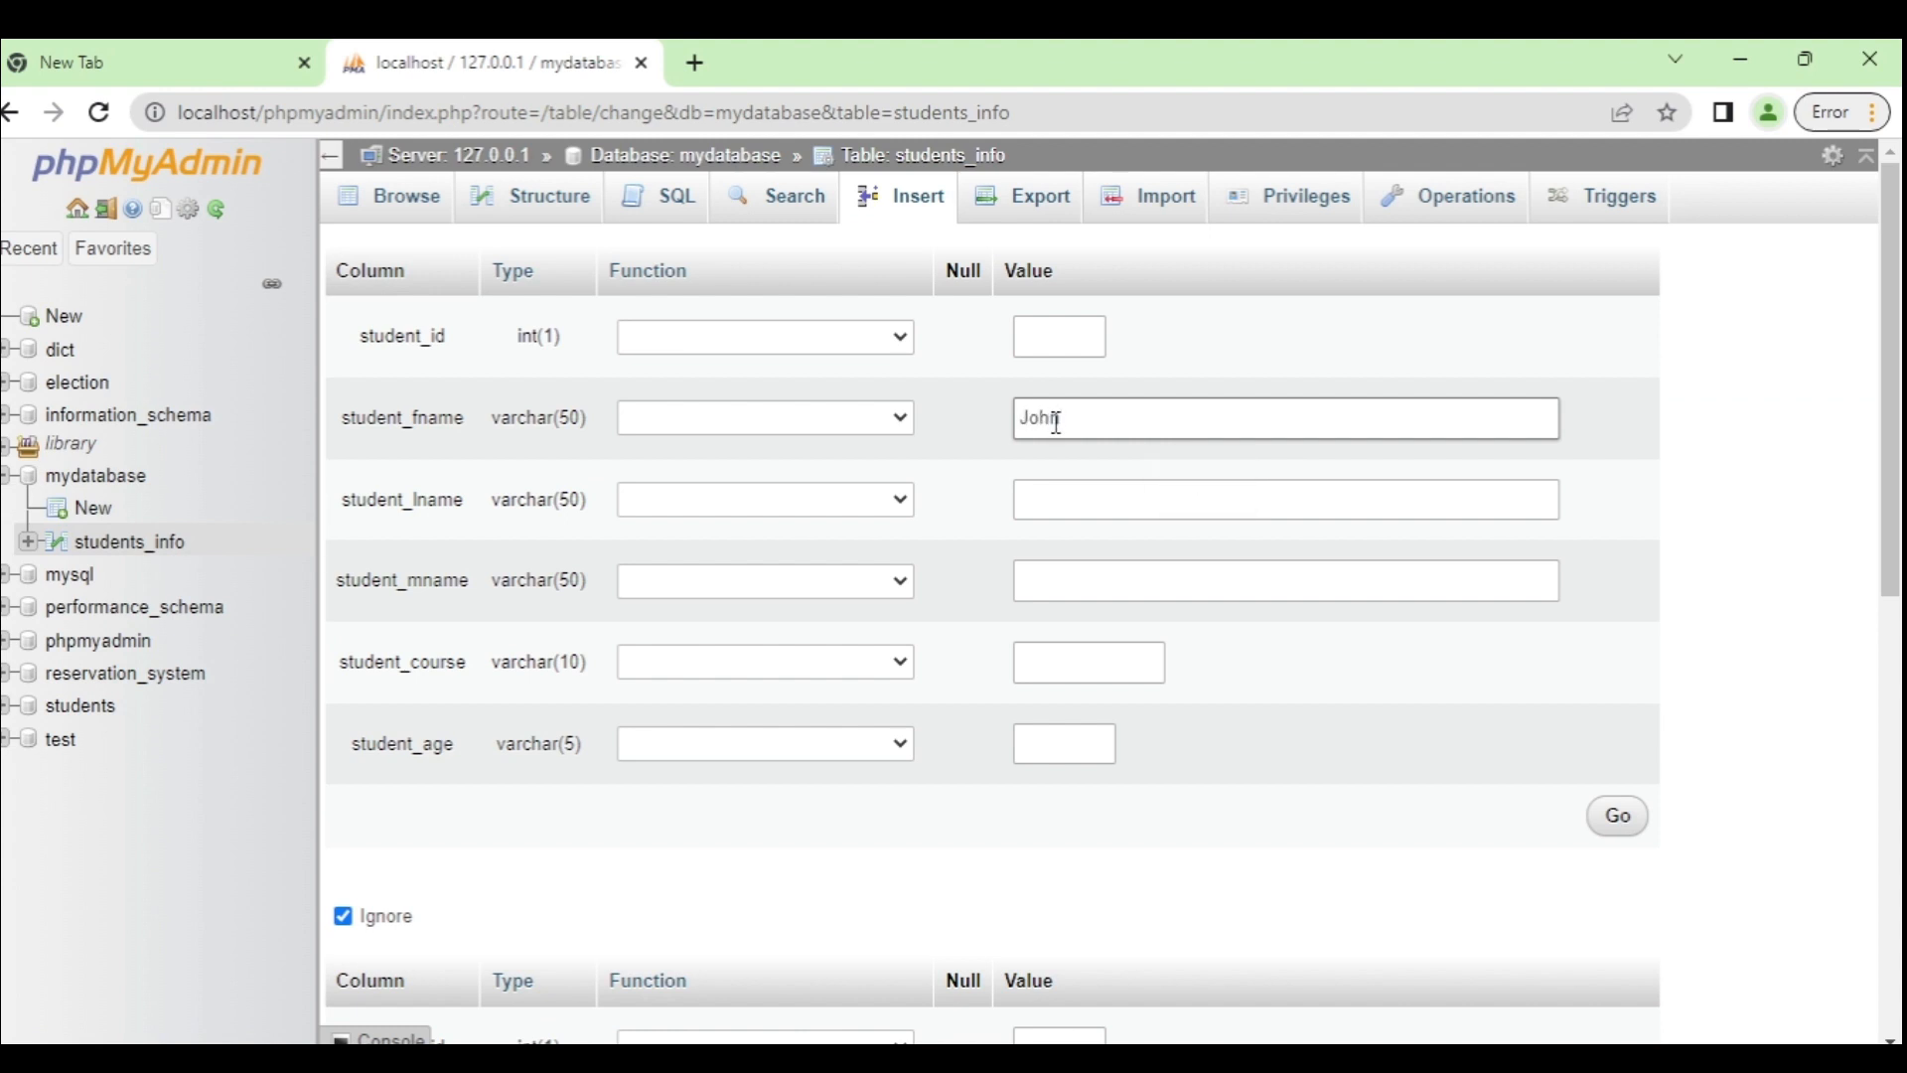
{"action": "left_click", "coordinate": [1119, 499]}
{"action": "type", "text": "Doe"}
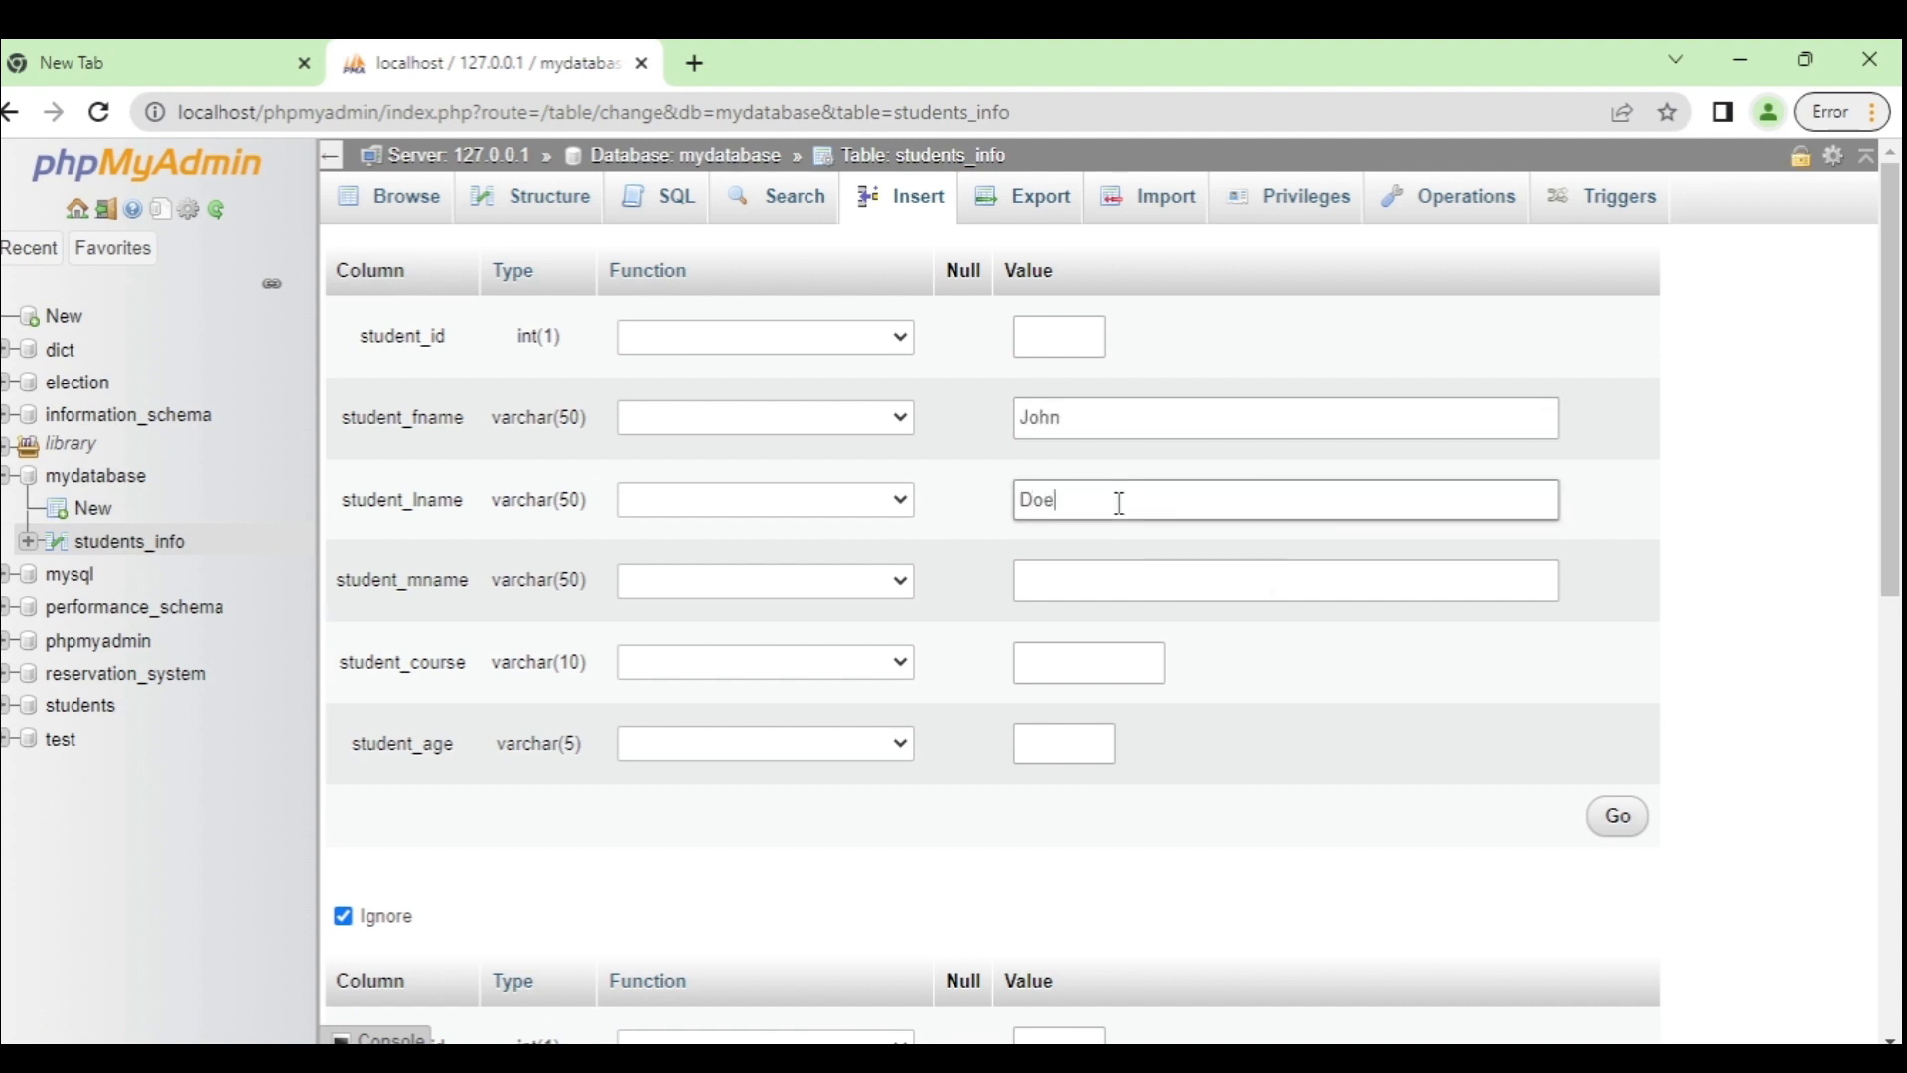
{"action": "left_click", "coordinate": [1106, 584]}
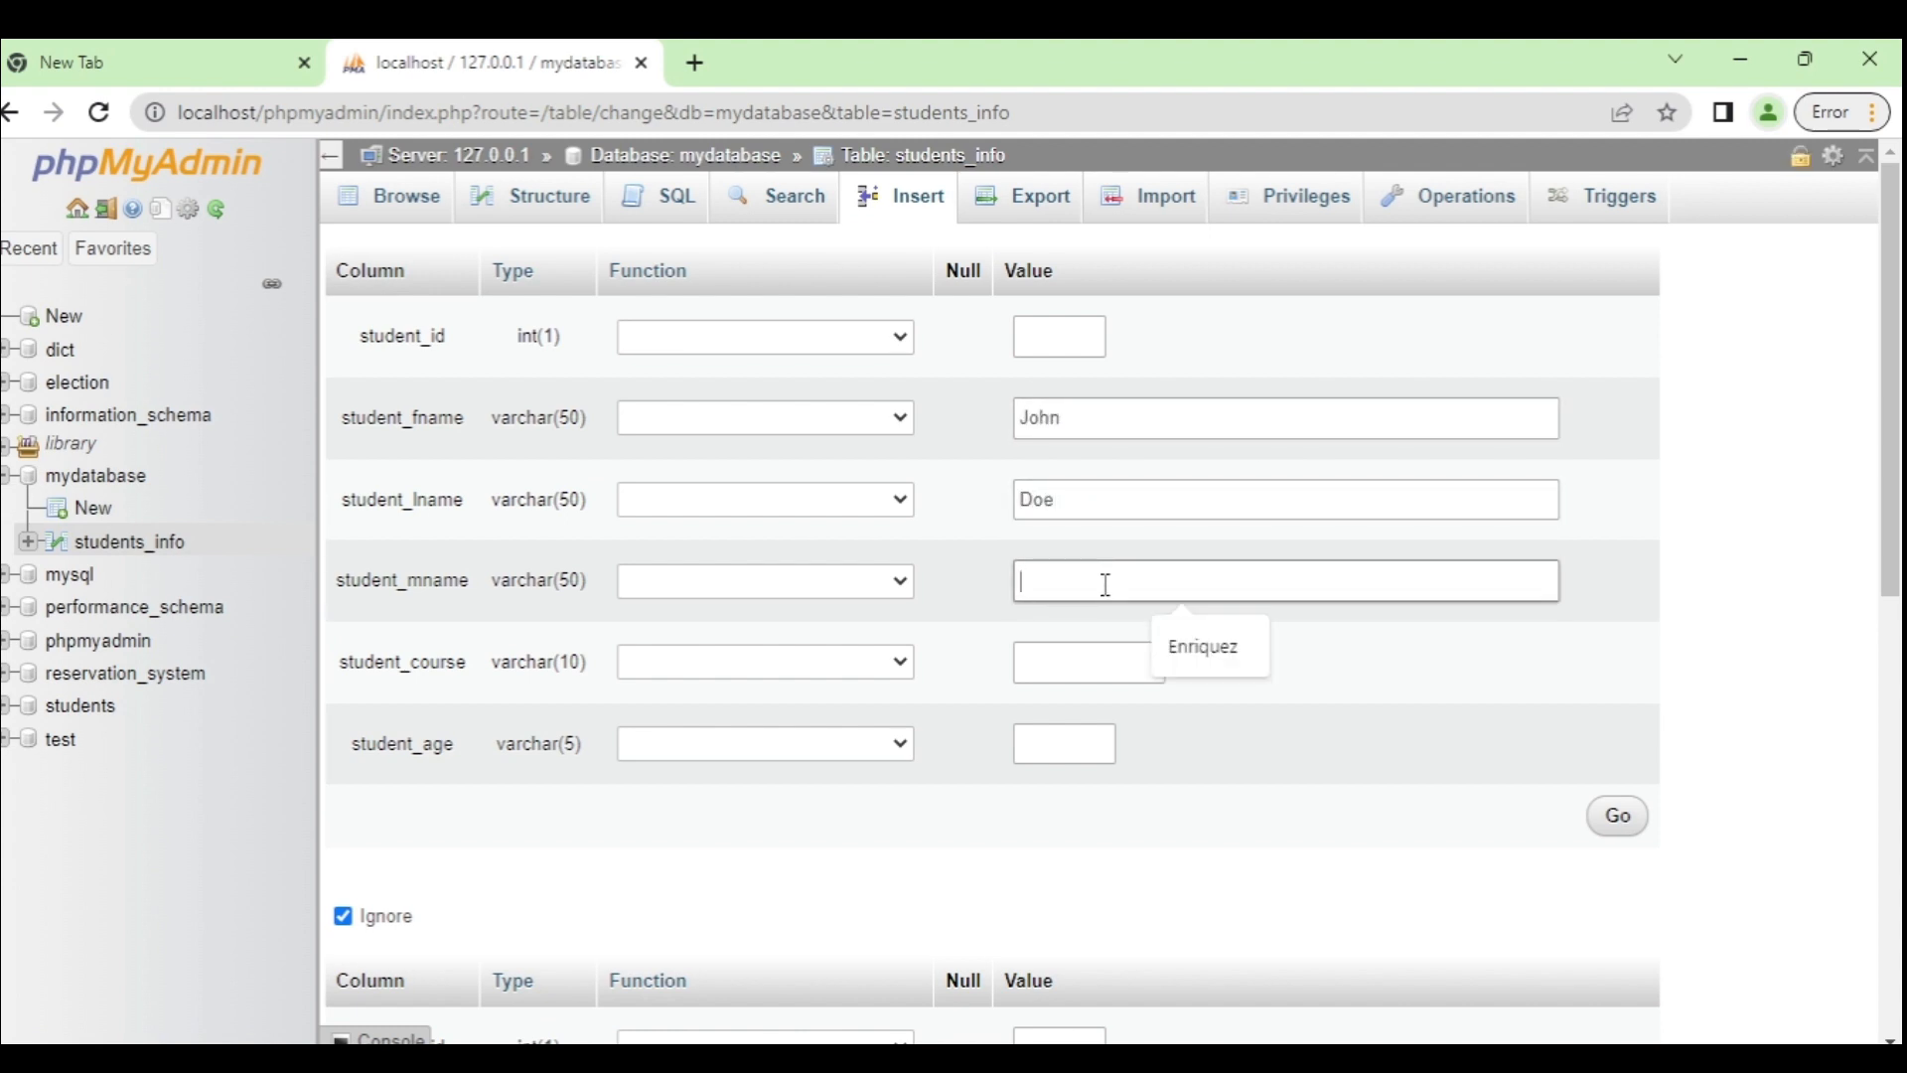
{"action": "type", "text": "Cruz"}
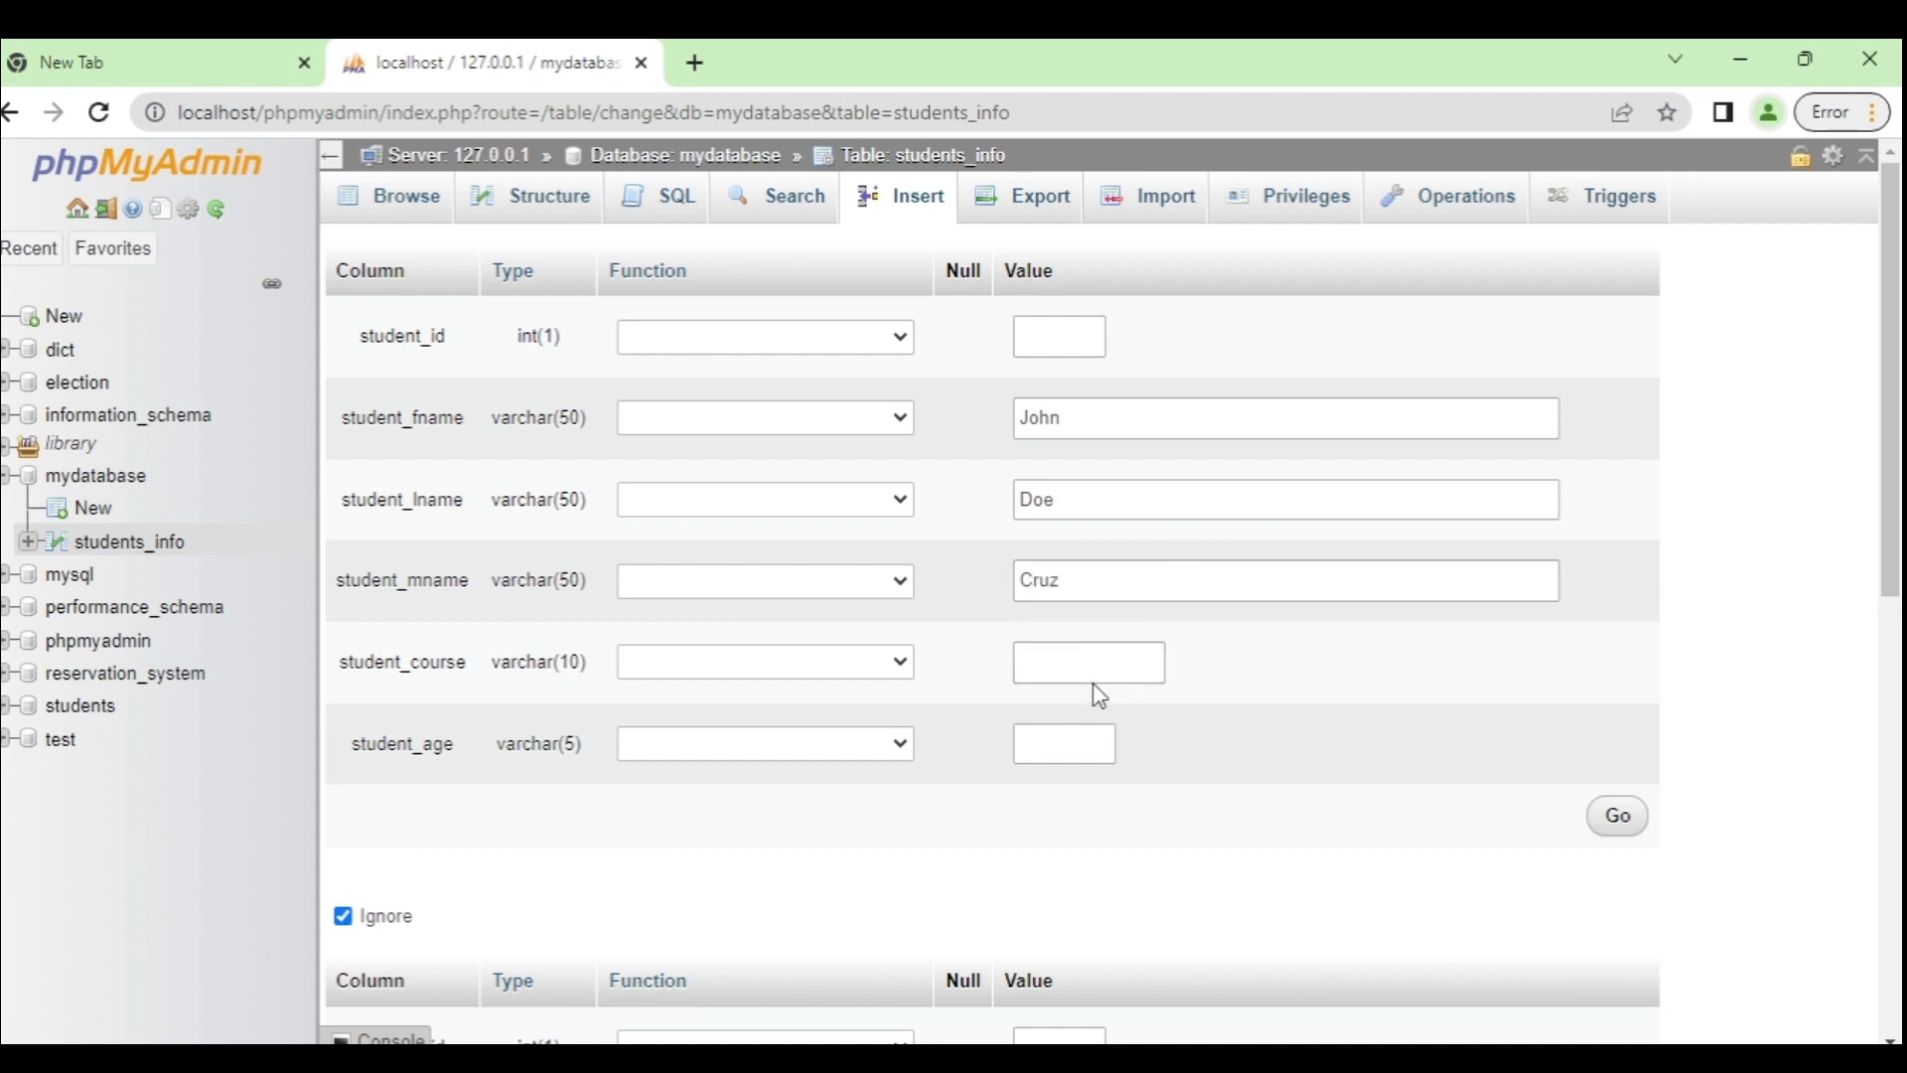
Step: Give the second student course BSIT and age 23, submit, and browse the rows
{"action": "left_click", "coordinate": [1113, 659]}
{"action": "type", "text": "BSIT"}
{"action": "left_click", "coordinate": [1046, 750]}
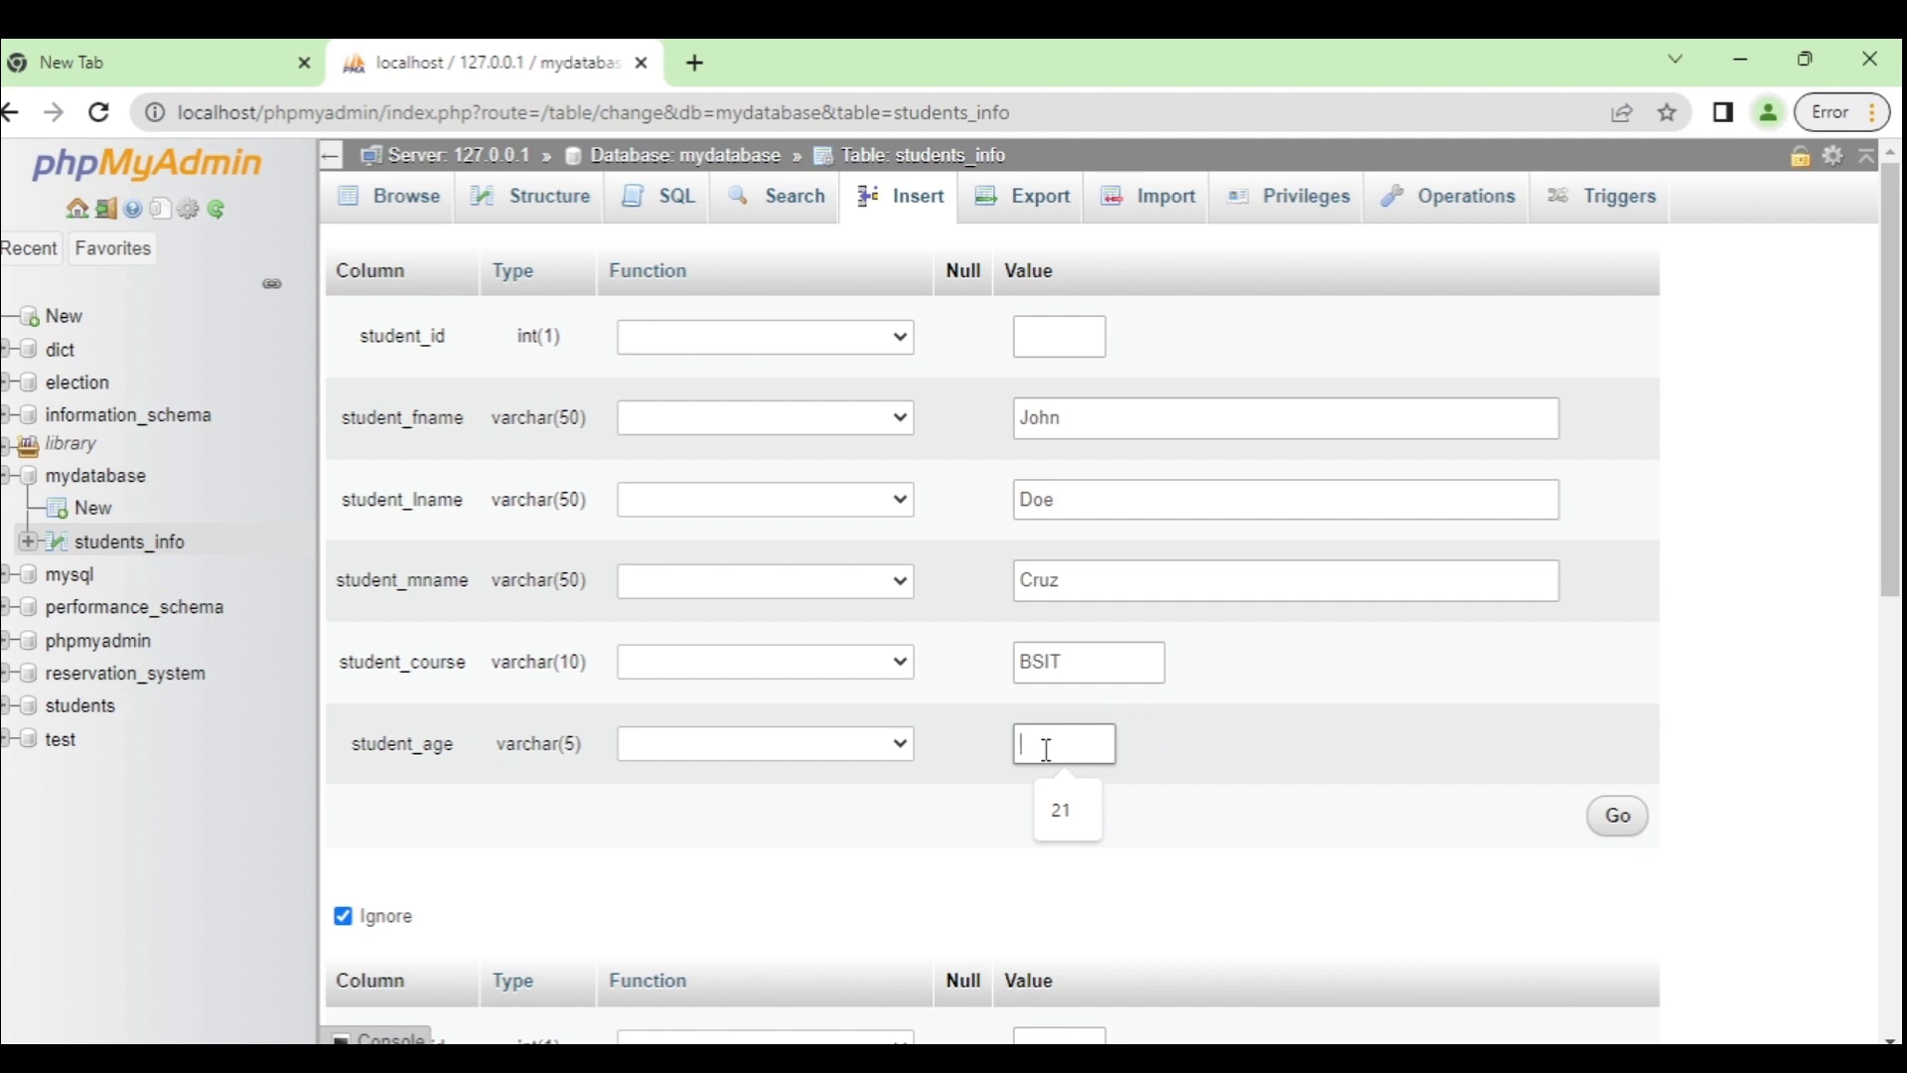
{"action": "type", "text": "23"}
{"action": "left_click", "coordinate": [1627, 832]}
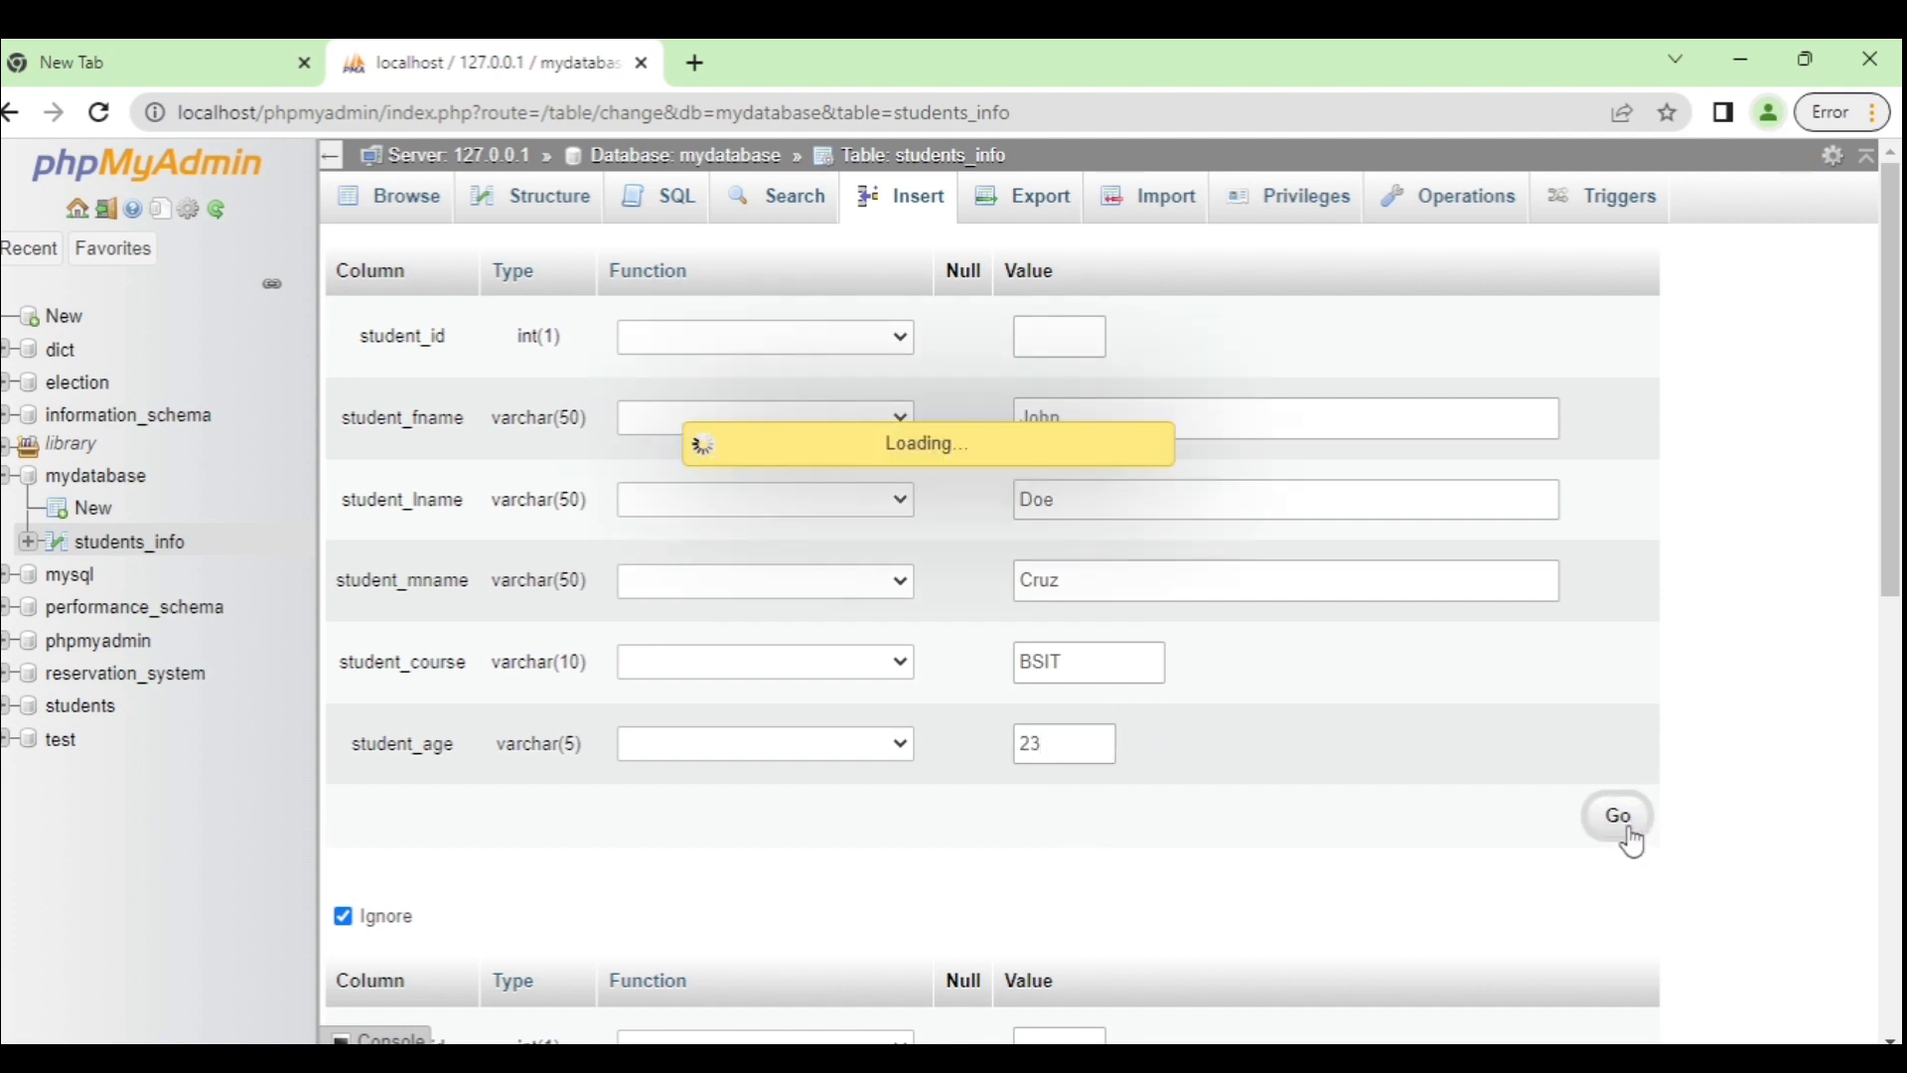
{"action": "left_click", "coordinate": [405, 206]}
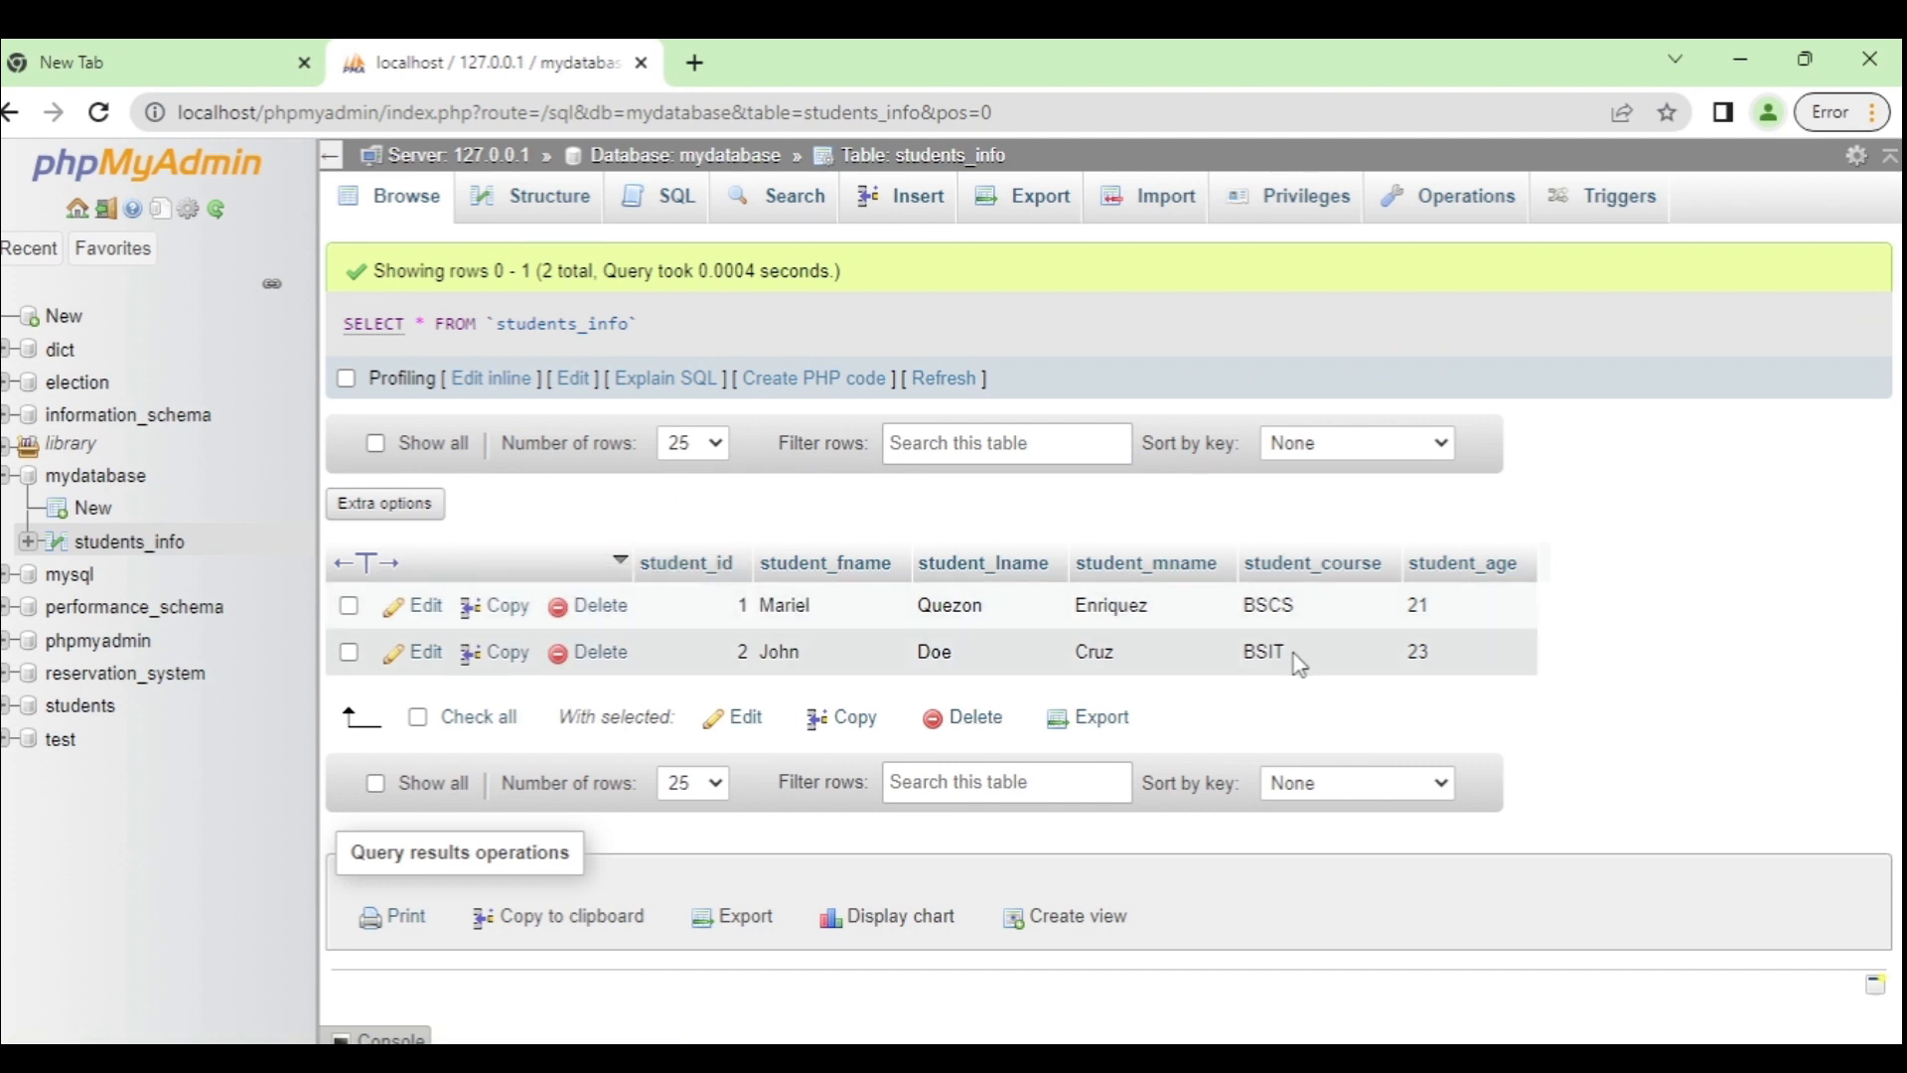
Step: Edit student_id 2's age cell from 23 to 20, then delete that row
{"action": "double_click", "coordinate": [1433, 653]}
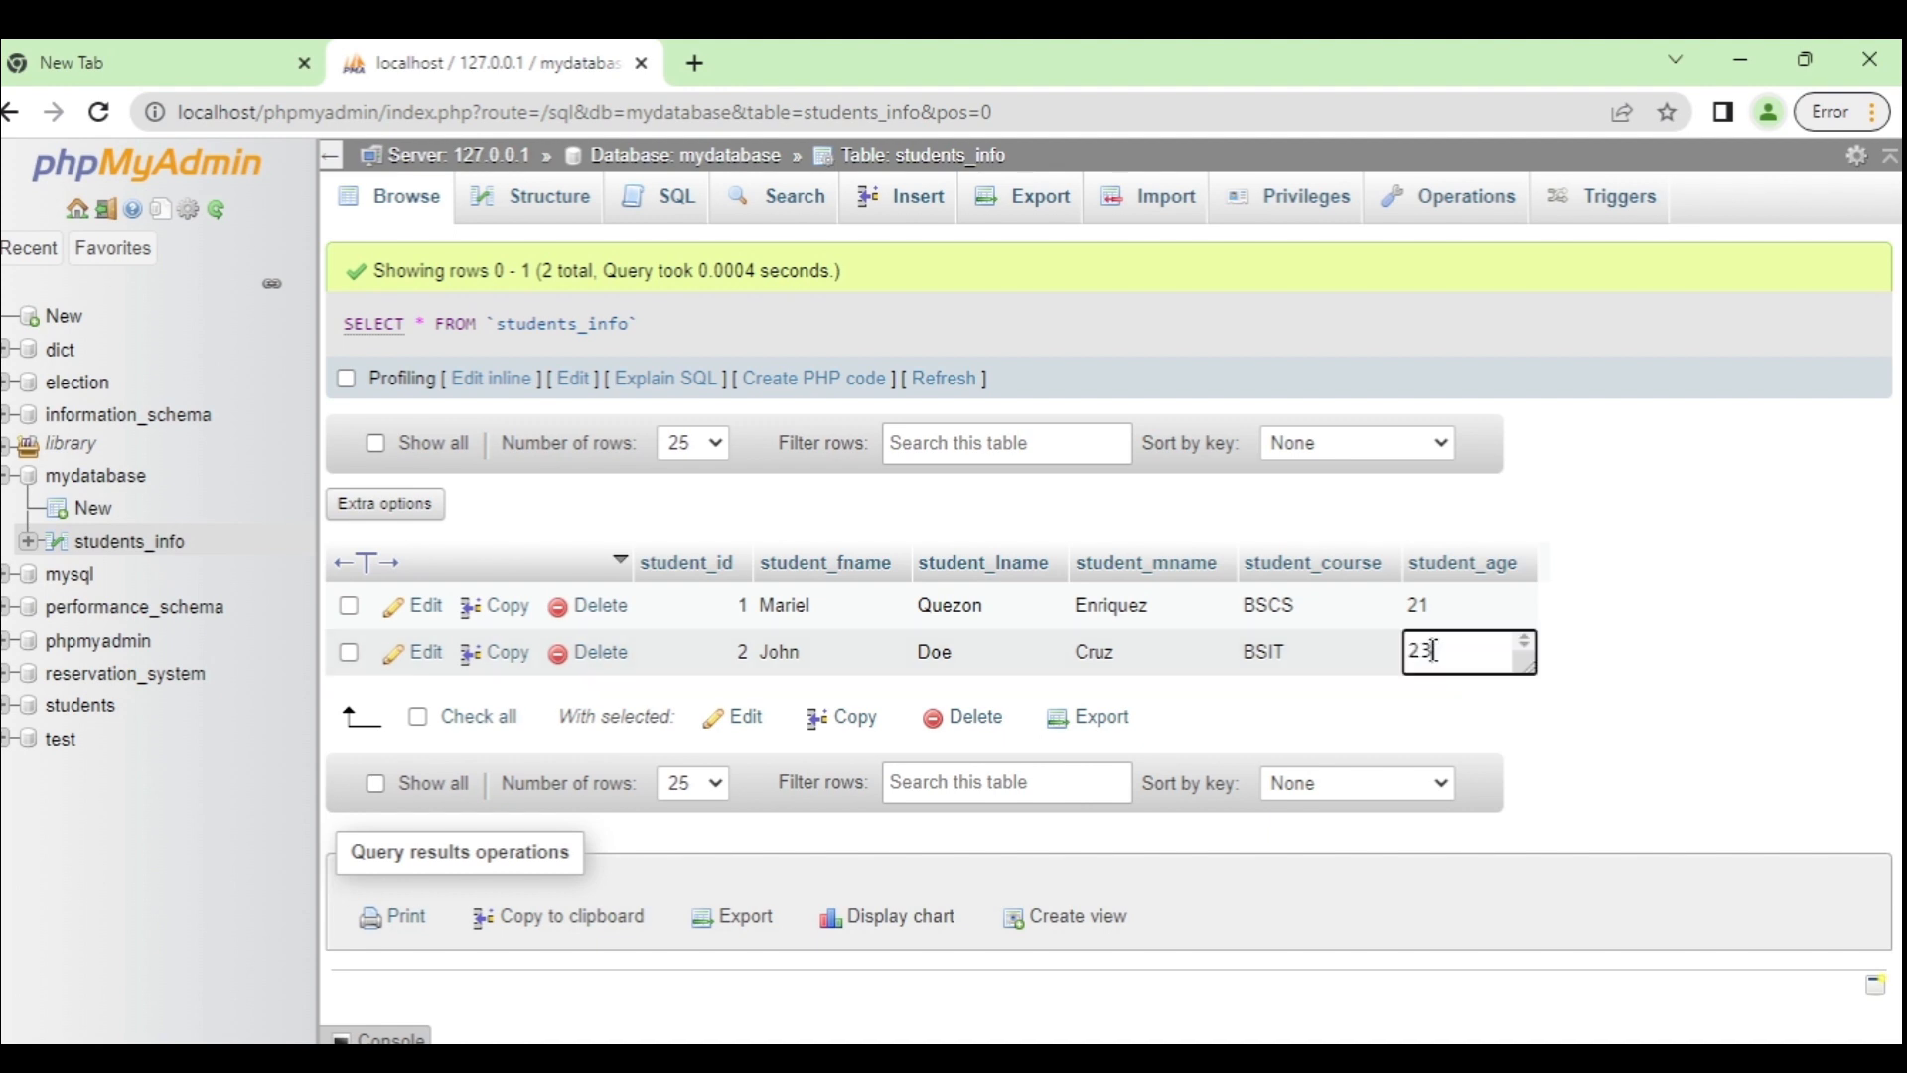
{"action": "type", "text": "0"}
{"action": "left_click", "coordinate": [1793, 745]}
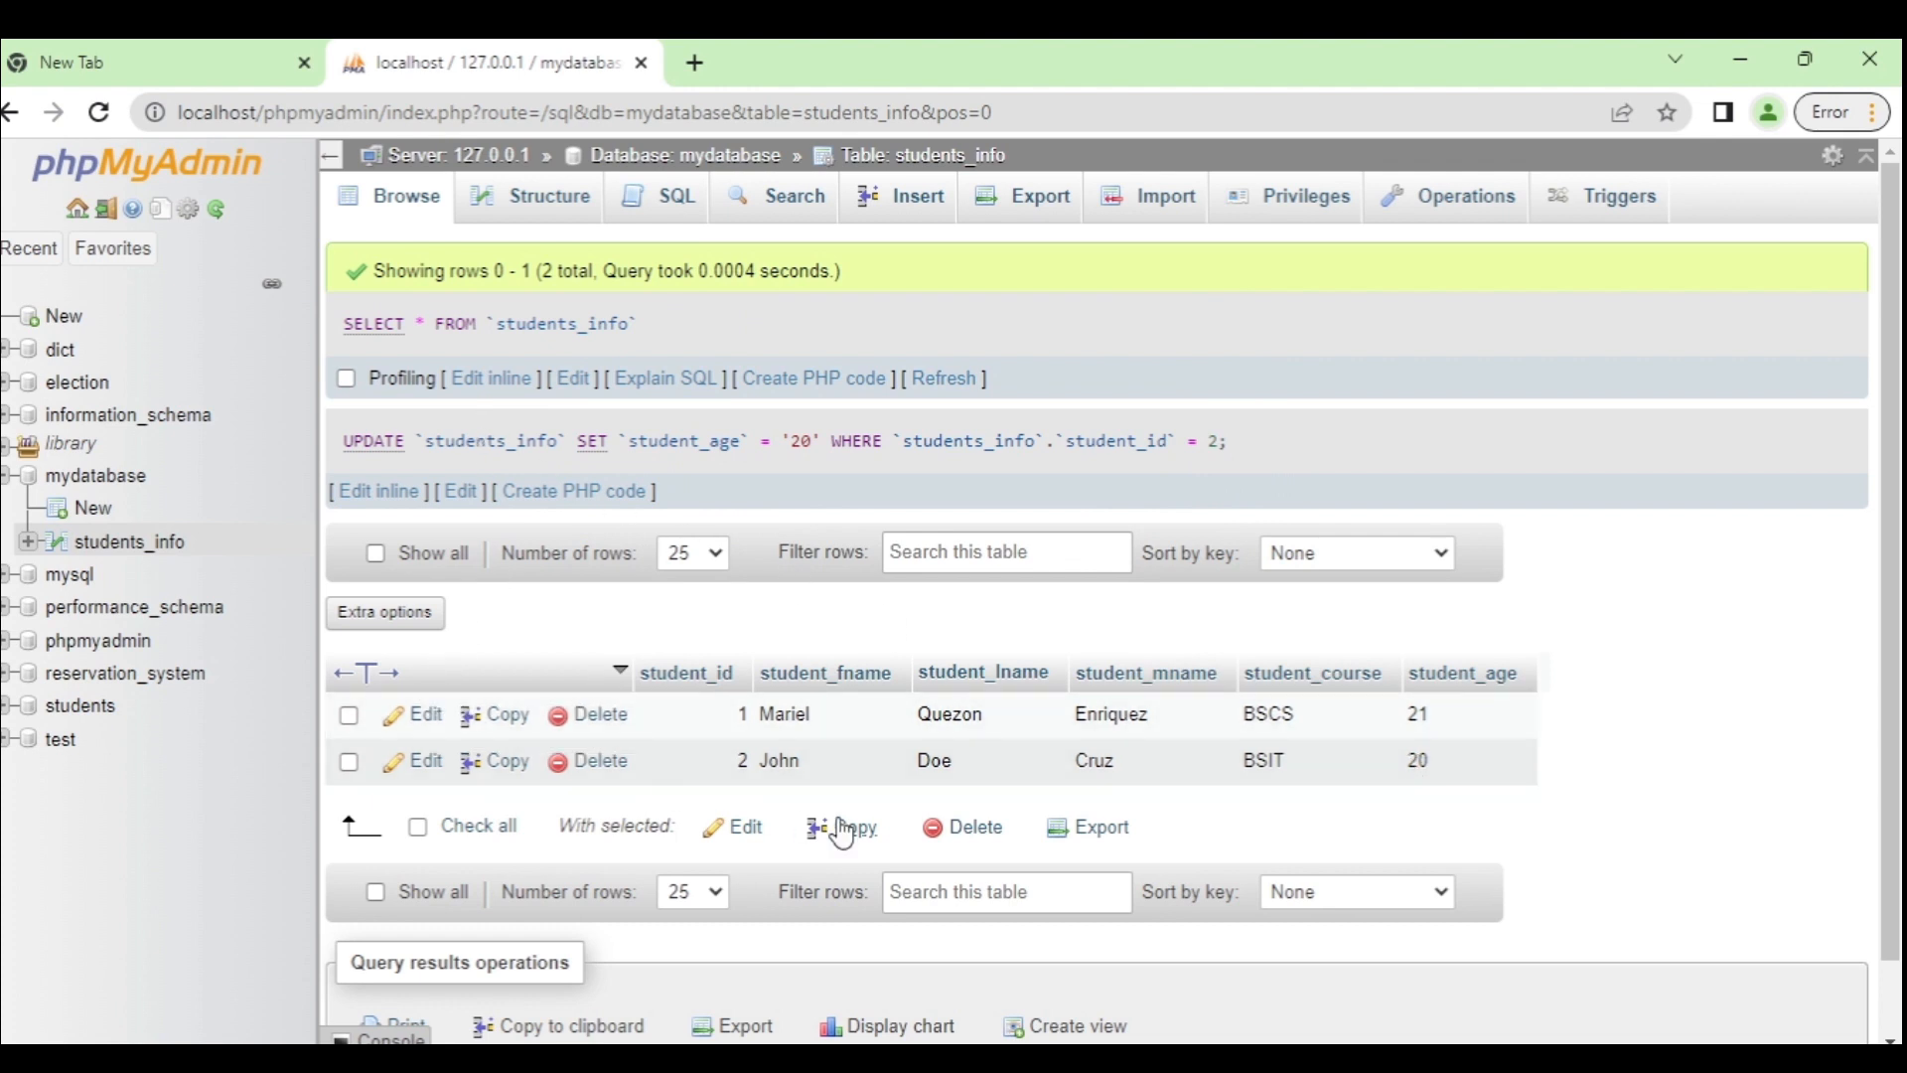
{"action": "left_click", "coordinate": [606, 771]}
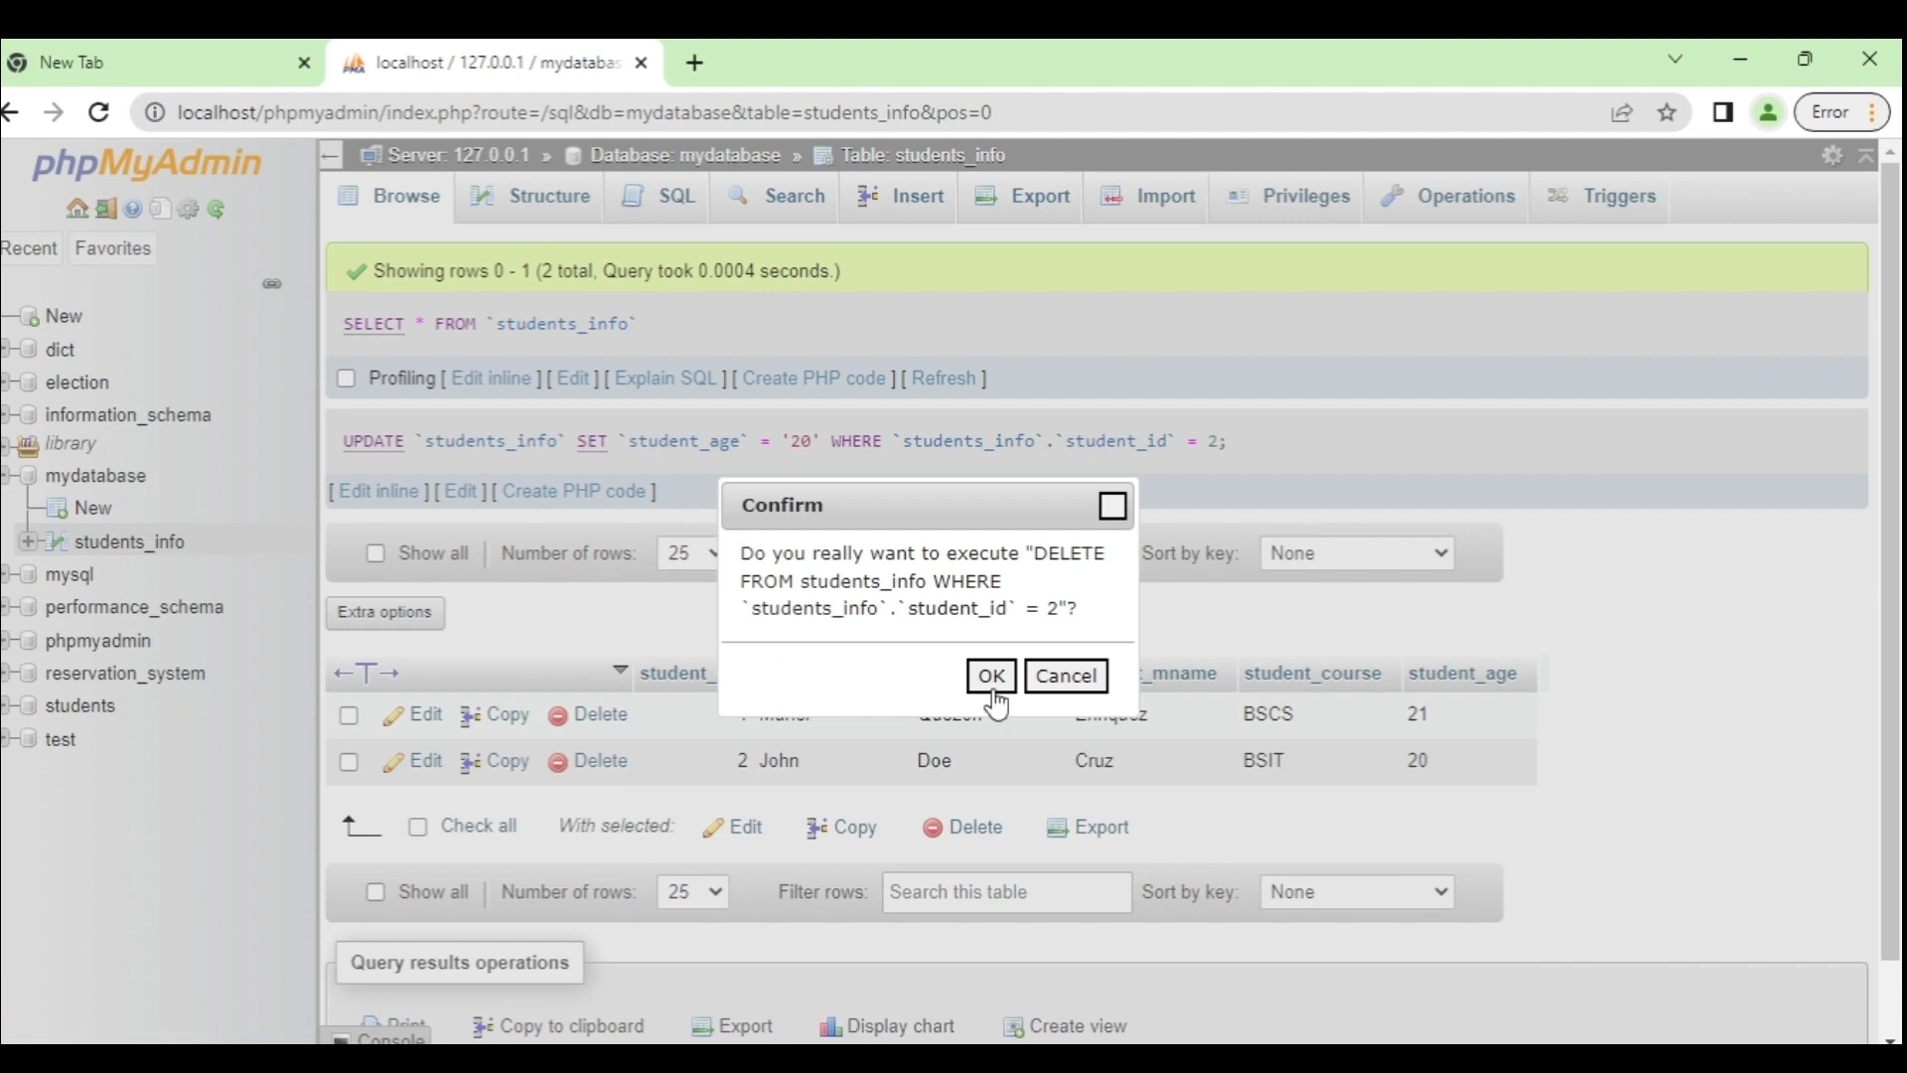